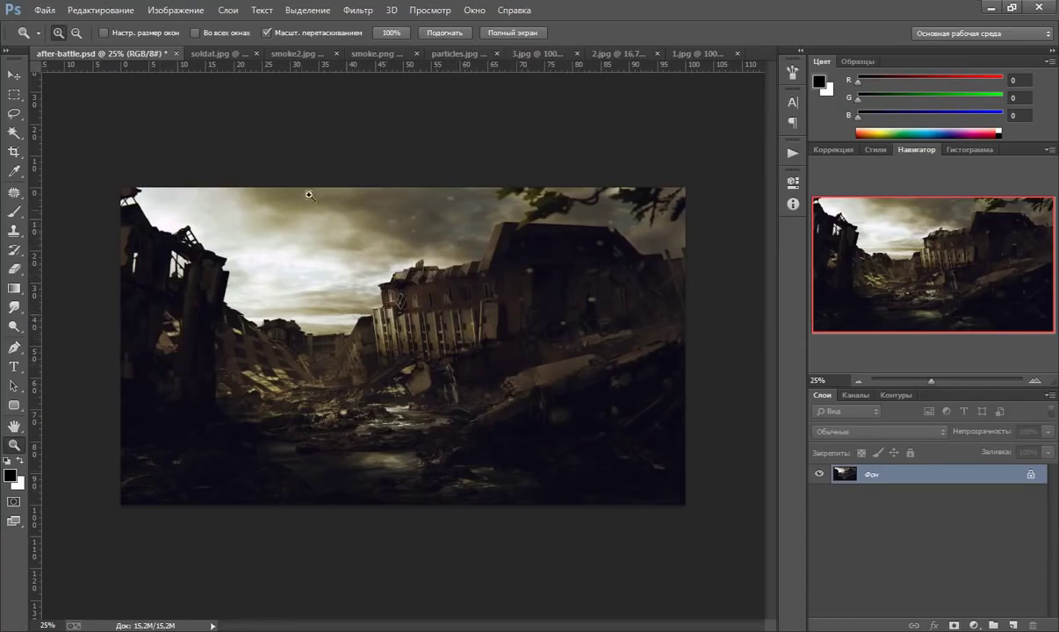
Step: Look through the open source images of the soldier, smoke, particles and fires, and return to after-battle.psd
{"action": "left_click", "coordinate": [211, 54]}
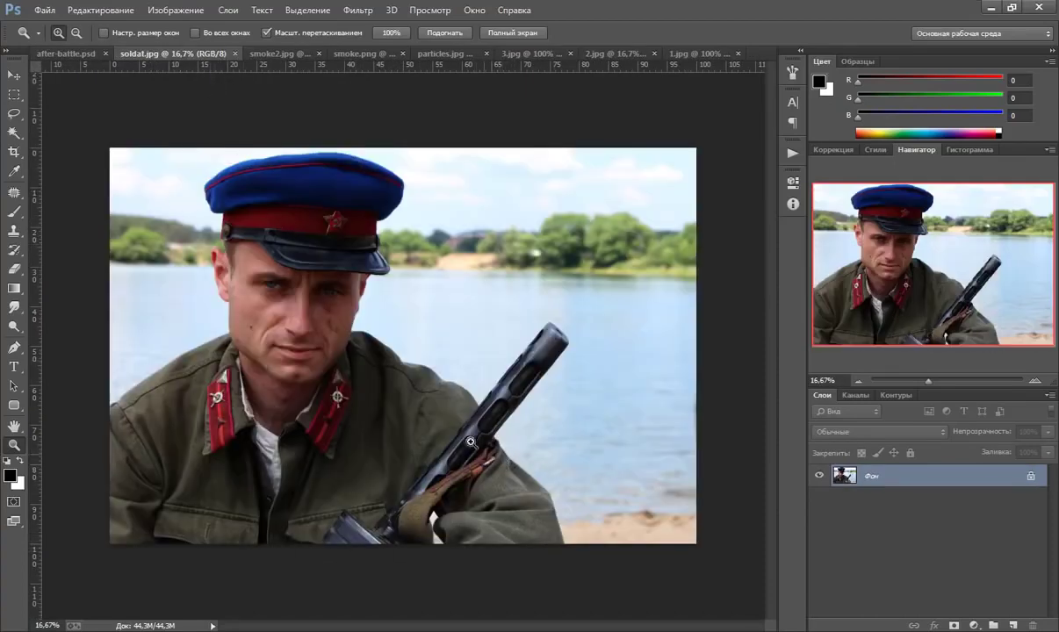
{"action": "left_click", "coordinate": [277, 54]}
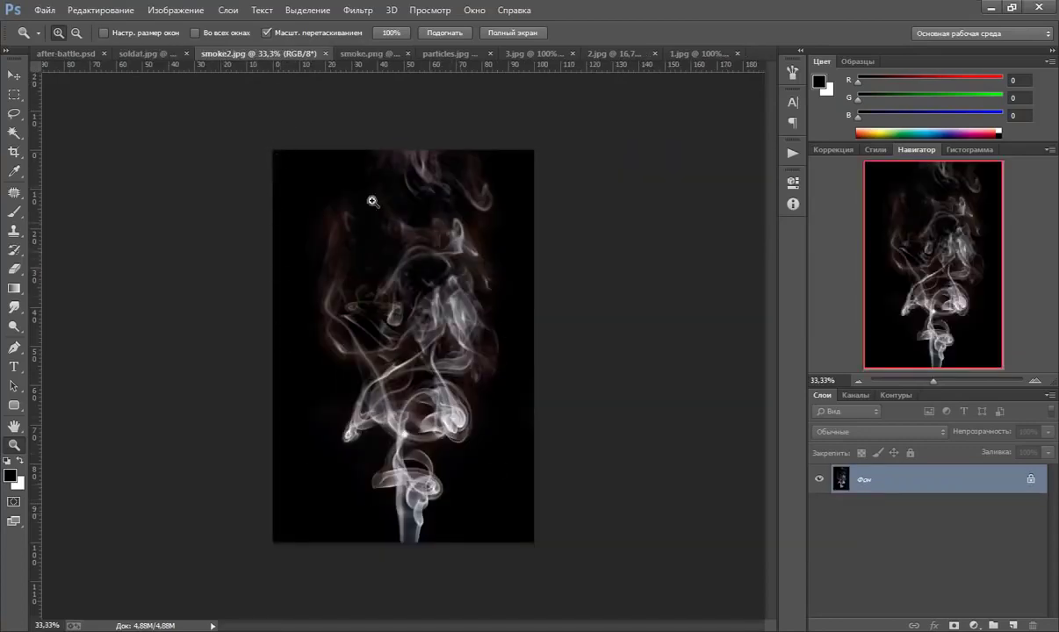
{"action": "left_click", "coordinate": [359, 54]}
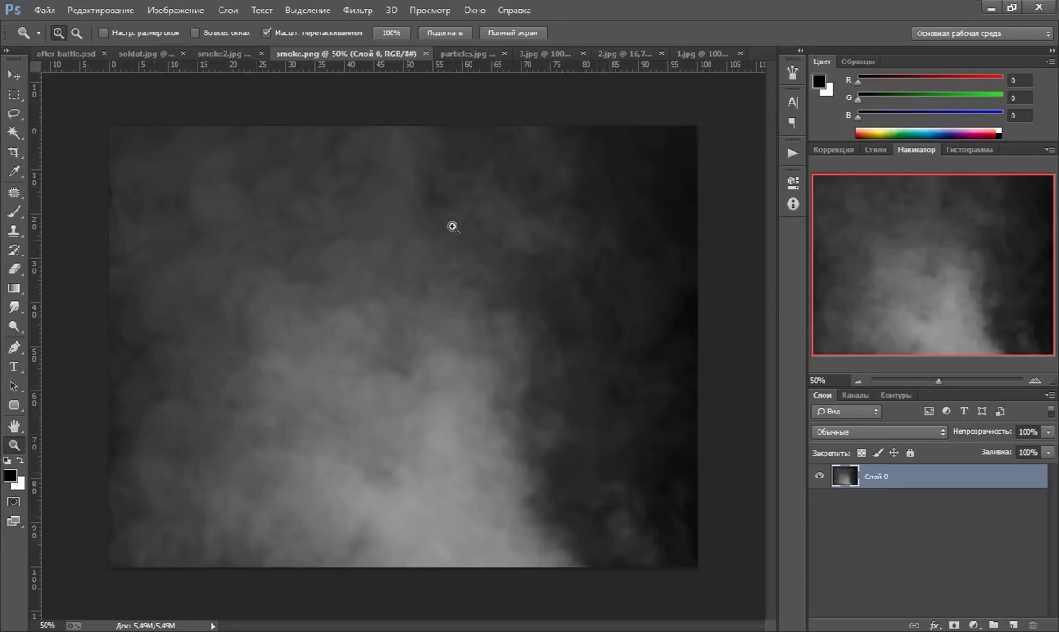
{"action": "left_click", "coordinate": [453, 54]}
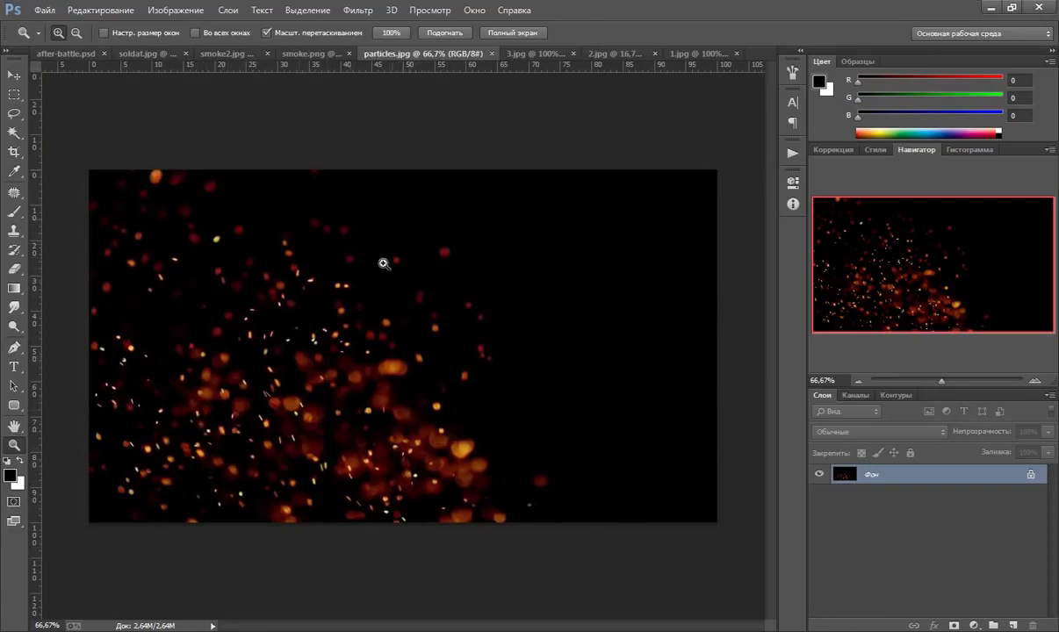
{"action": "left_click", "coordinate": [523, 53]}
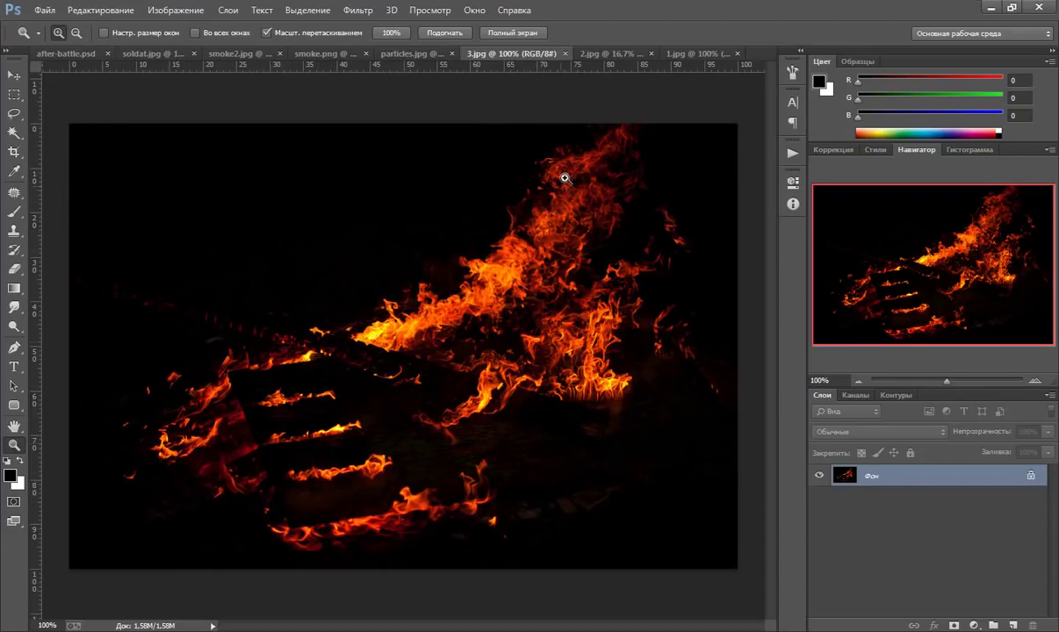
{"action": "left_click", "coordinate": [615, 55]}
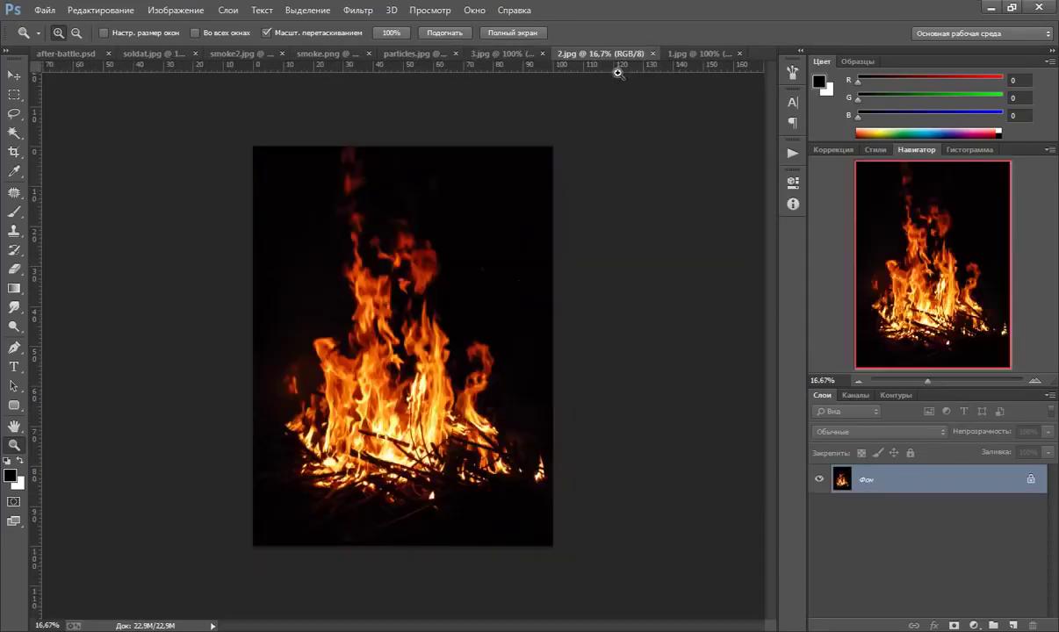
{"action": "left_click", "coordinate": [689, 56]}
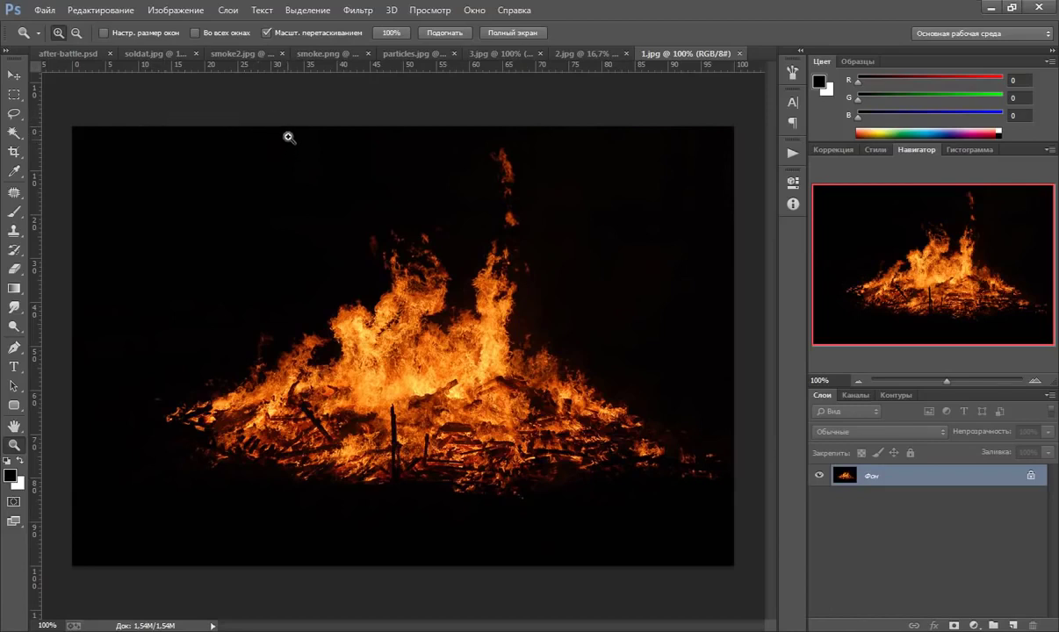
{"action": "left_click", "coordinate": [68, 53]}
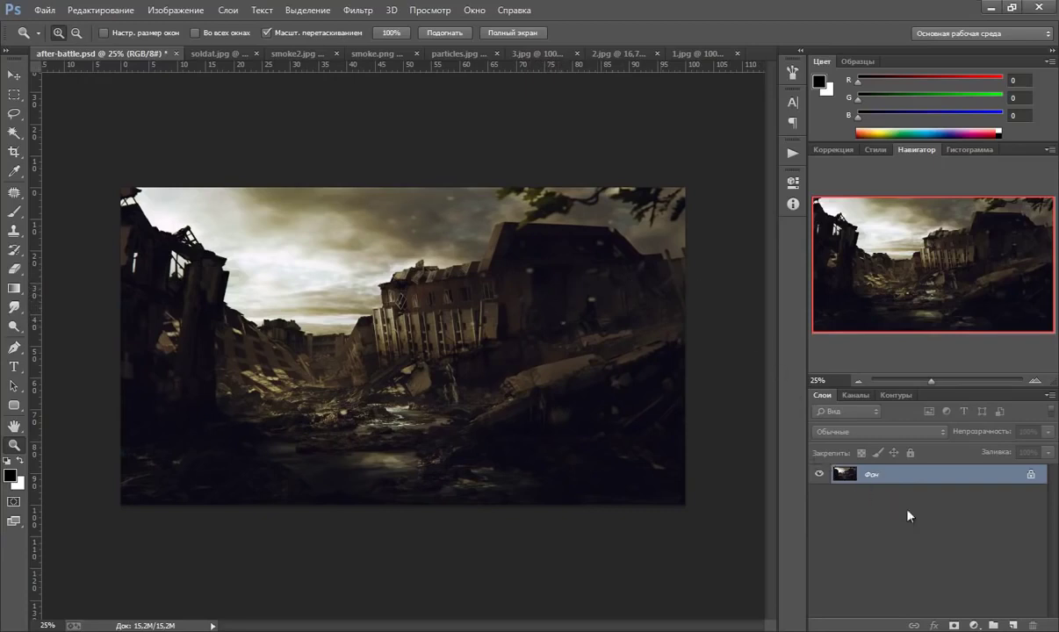
Step: Add a Hue/Saturation adjustment layer above the ruined city background with saturation at -60
{"action": "left_click", "coordinate": [972, 623]}
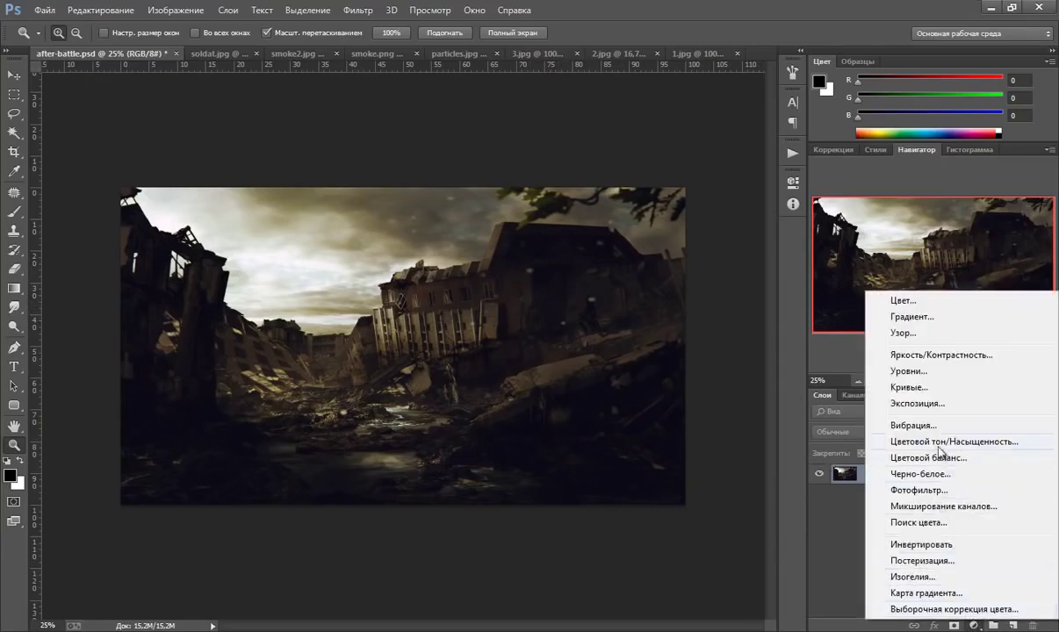
{"action": "left_click", "coordinate": [943, 442]}
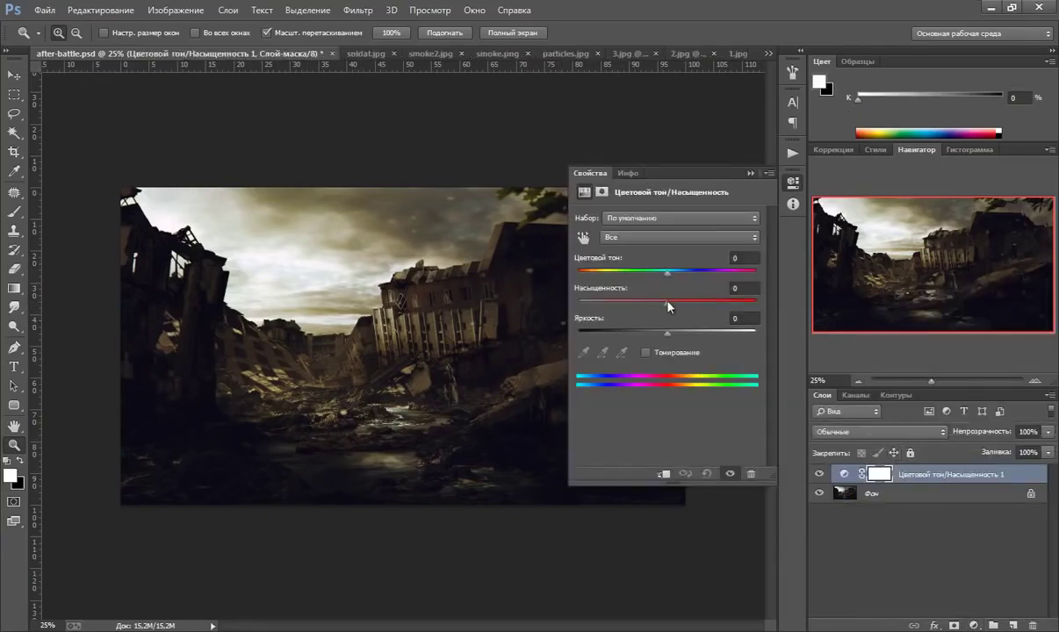
{"action": "left_click_drag", "start_coordinate": [667, 307], "coordinate": [614, 308]}
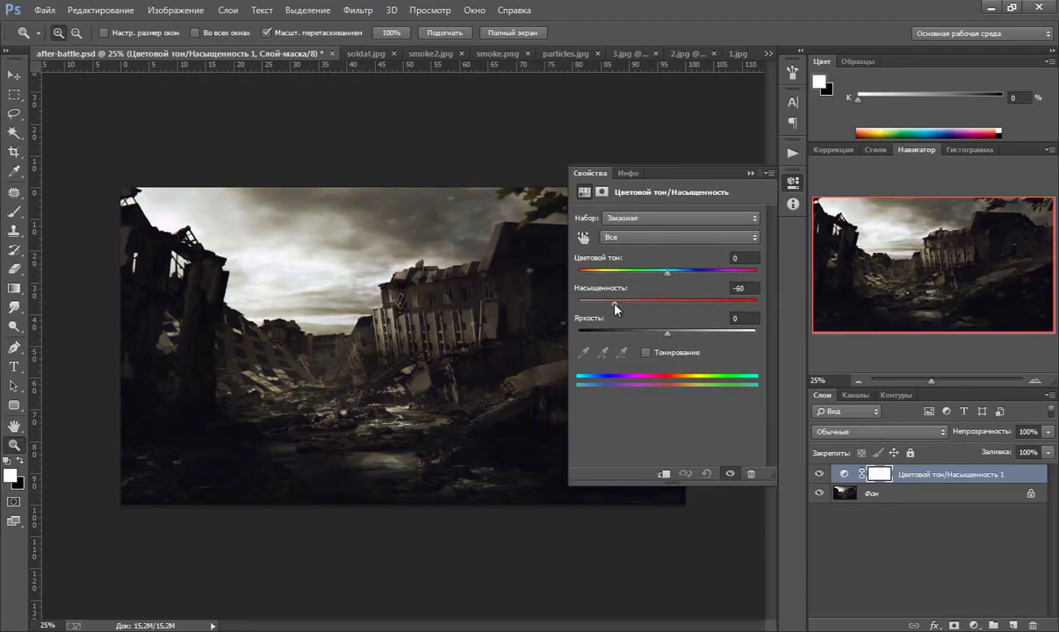
{"action": "left_click", "coordinate": [751, 173]}
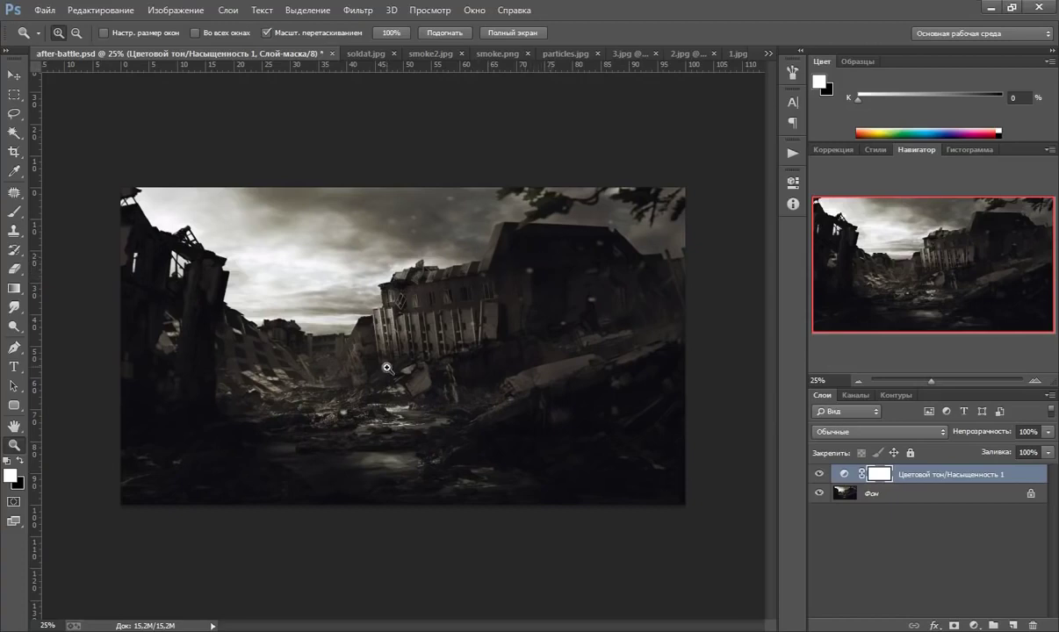
Step: Copy the entire 1.jpg fire image into after-battle.psd as the topmost layer and set its blending mode to Screen (Экран)
{"action": "left_click", "coordinate": [366, 347]}
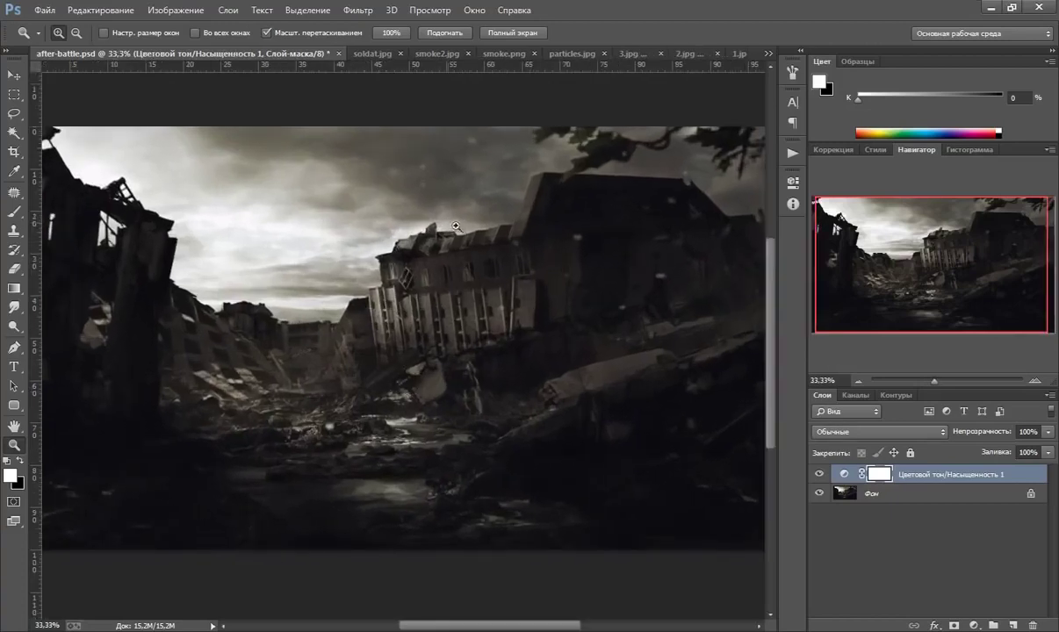
{"action": "right_click", "coordinate": [399, 295]}
{"action": "left_click", "coordinate": [425, 301]}
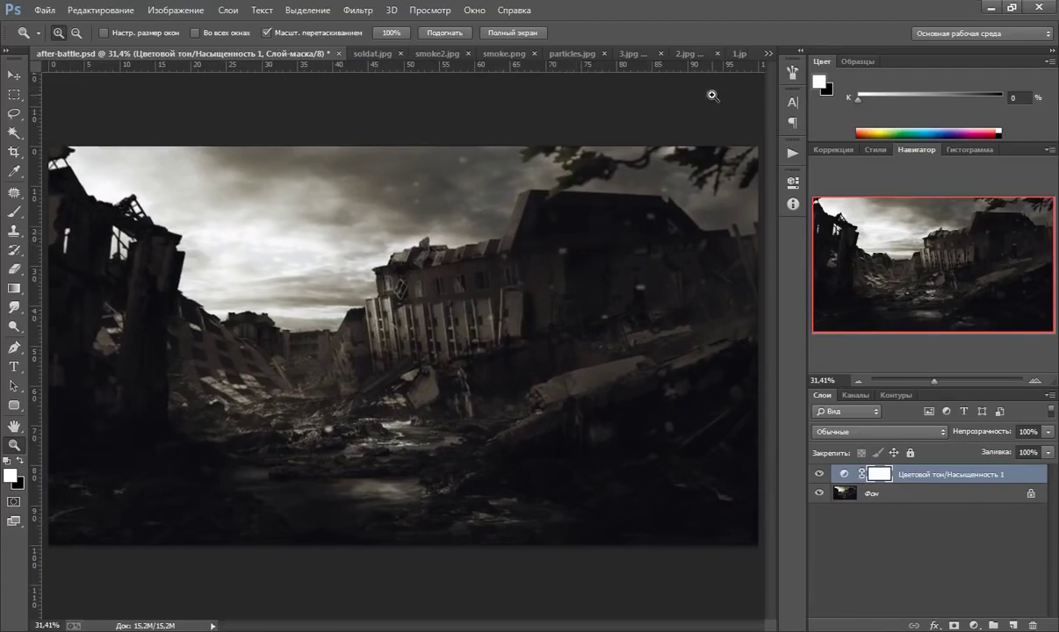
{"action": "key", "text": "ctrl+shift+Tab"}
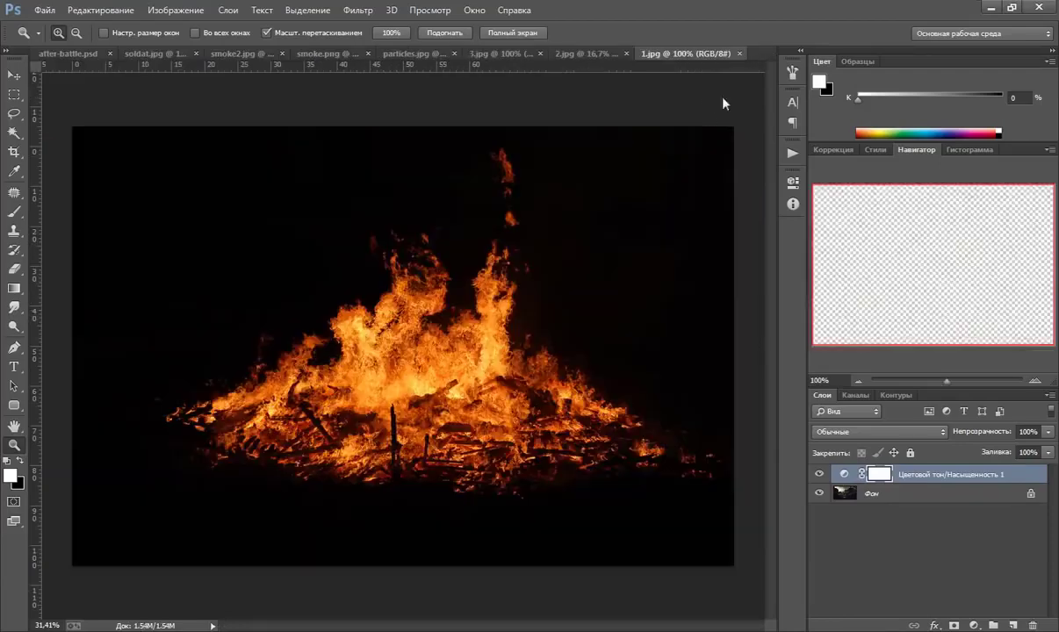
{"action": "key", "text": "ctrl+a"}
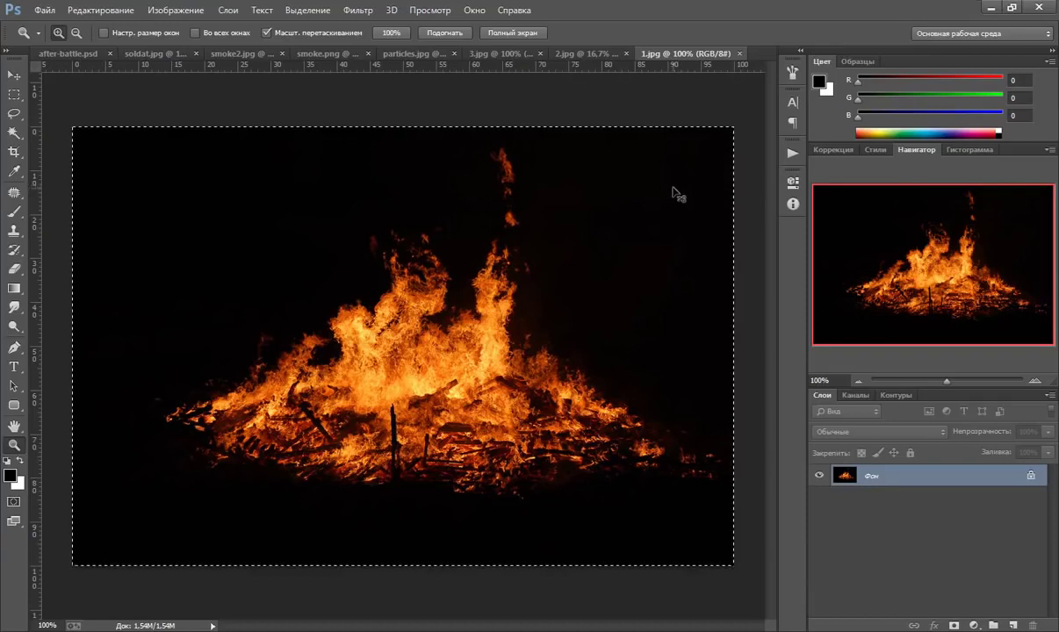
{"action": "key", "text": "ctrl+Tab"}
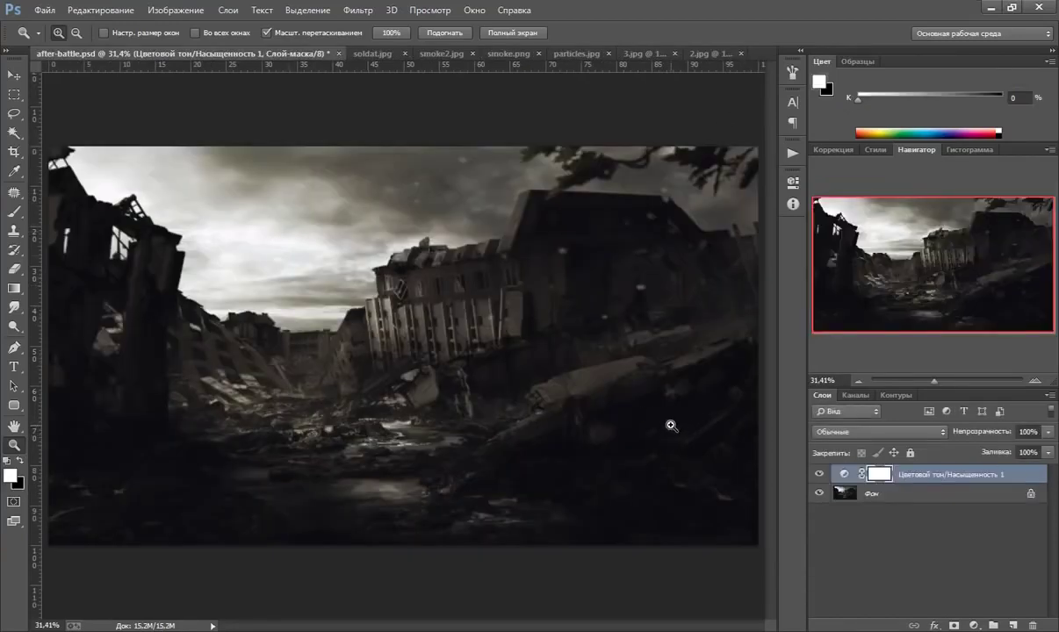
{"action": "key", "text": "ctrl+v"}
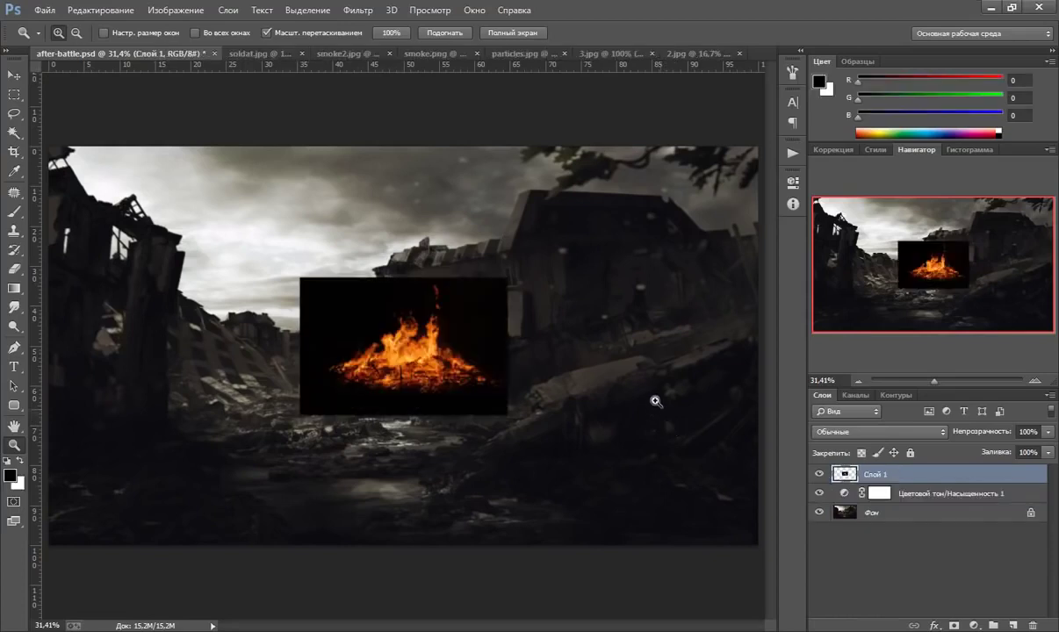
{"action": "left_click", "coordinate": [848, 435]}
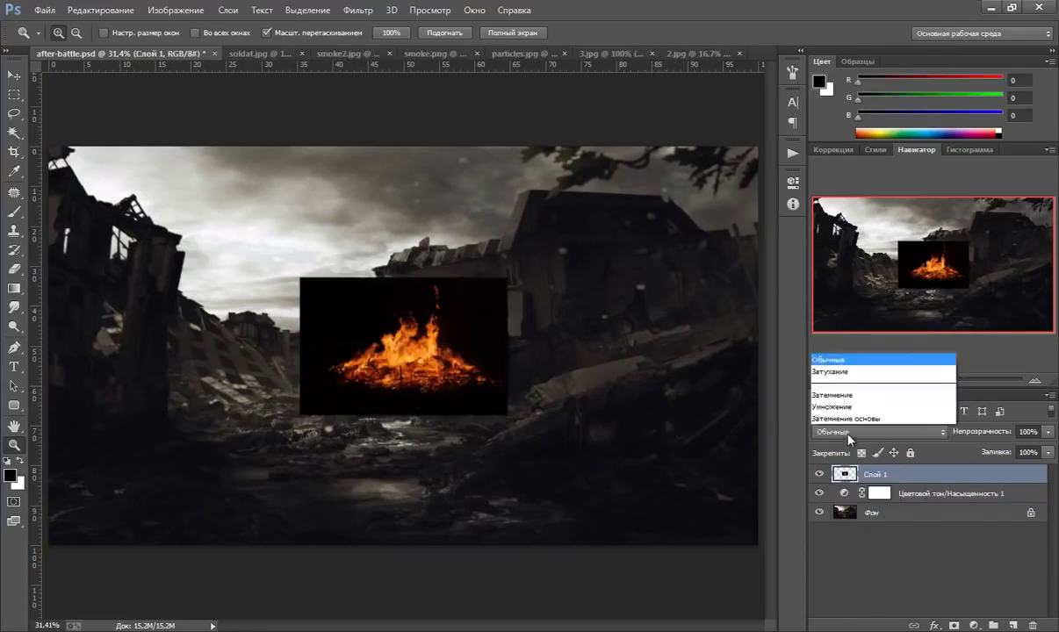
{"action": "left_click", "coordinate": [825, 174]}
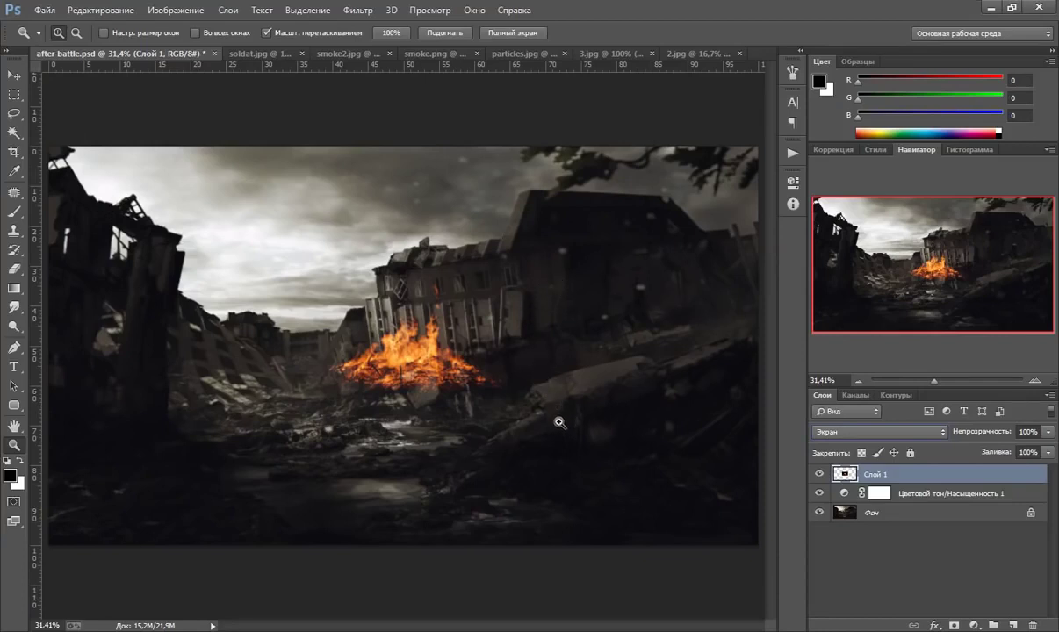
Step: Scale the fire layer down and position it along the broken roof edge of the central building
{"action": "key", "text": "ctrl+t"}
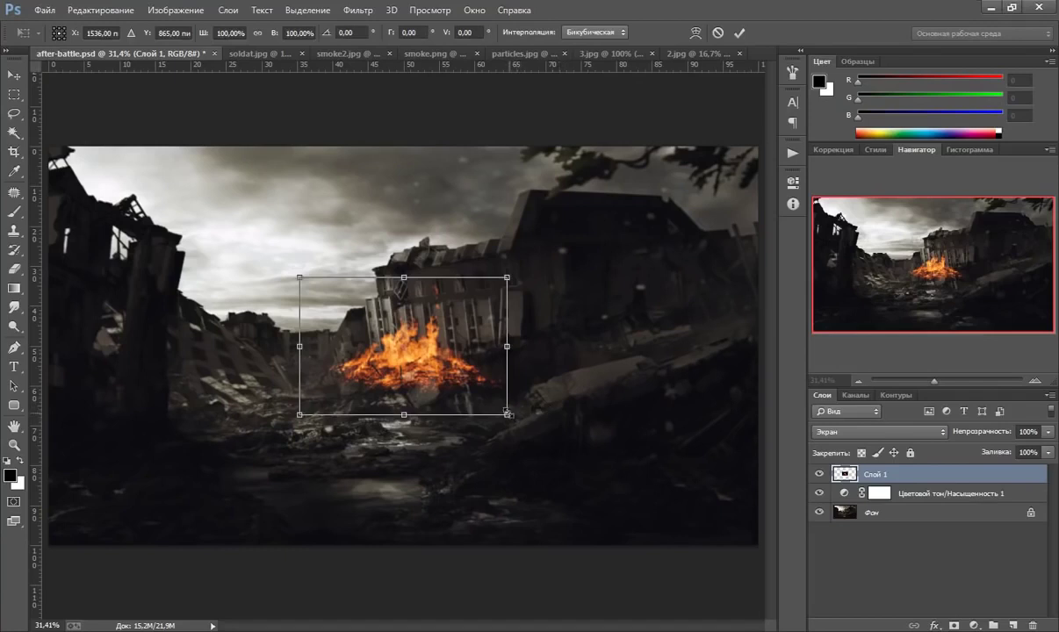
{"action": "left_click_drag", "start_coordinate": [509, 412], "coordinate": [469, 282]}
{"action": "key", "text": "Return"}
{"action": "key", "text": "z"}
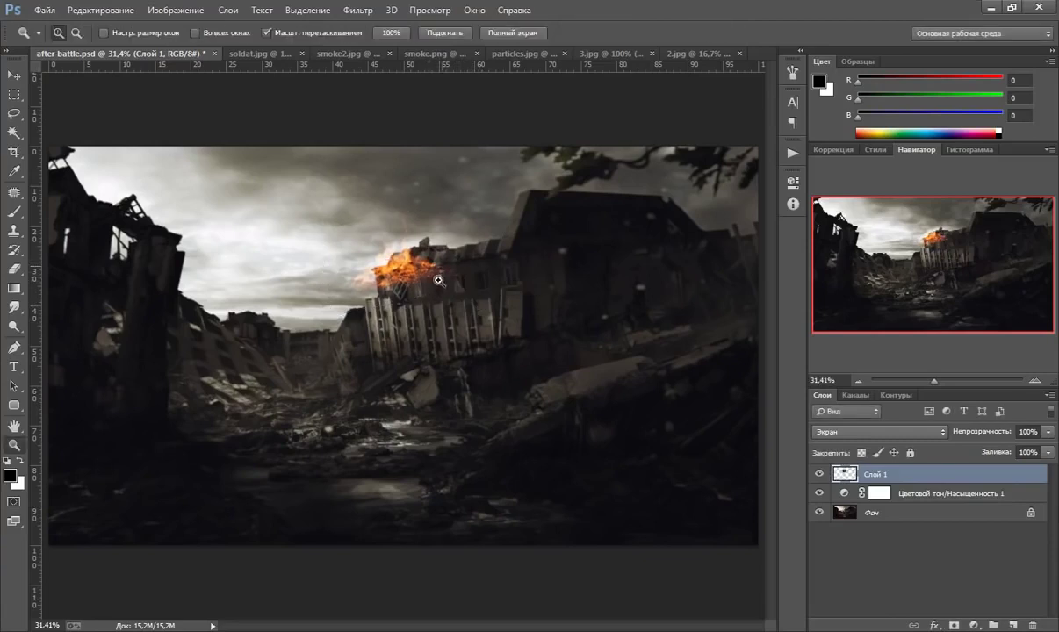
{"action": "left_click", "coordinate": [16, 75]}
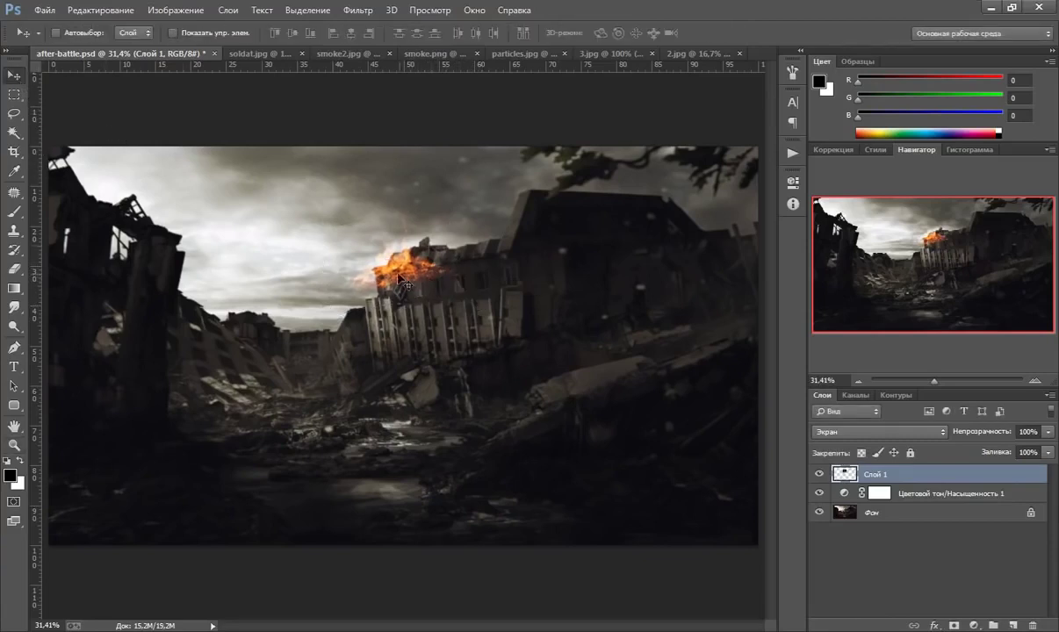
{"action": "left_click_drag", "start_coordinate": [400, 279], "coordinate": [426, 255]}
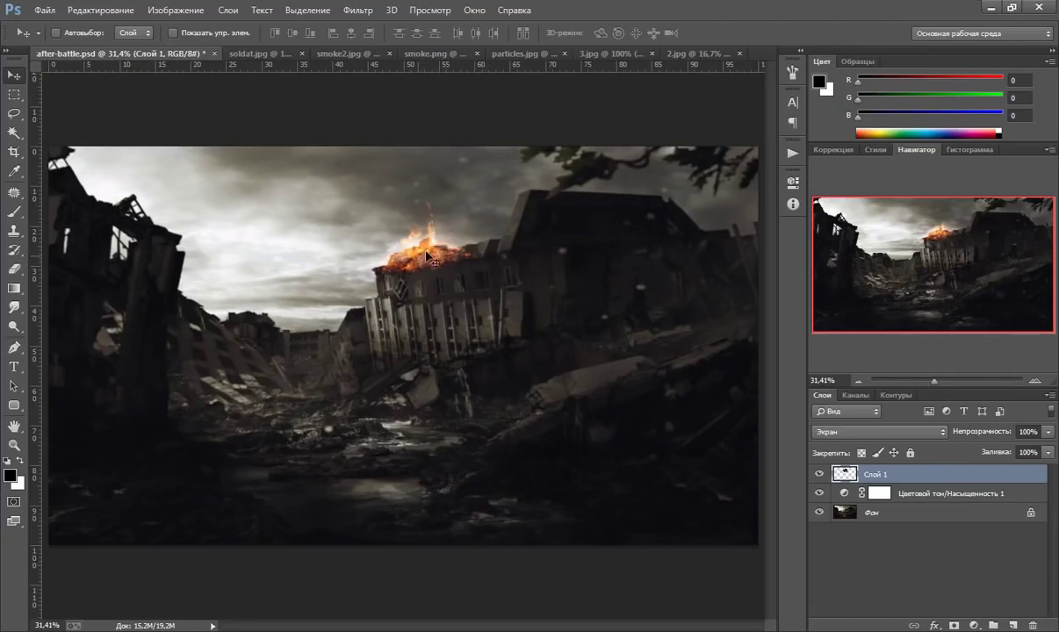
{"action": "key", "text": "ctrl+t"}
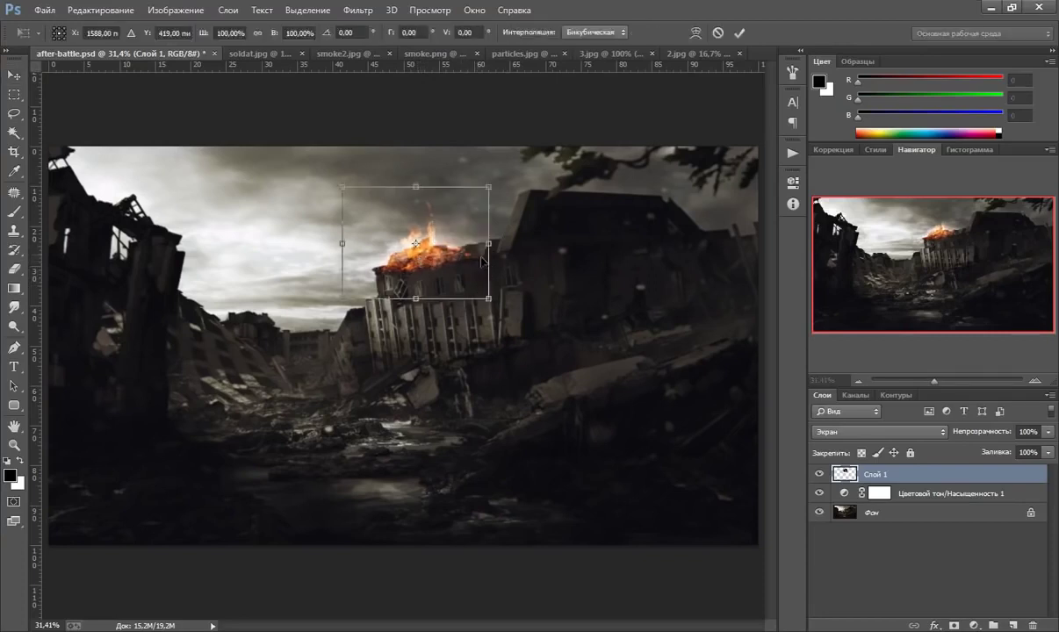
{"action": "left_click_drag", "start_coordinate": [505, 307], "coordinate": [512, 308]}
{"action": "key", "text": "Return"}
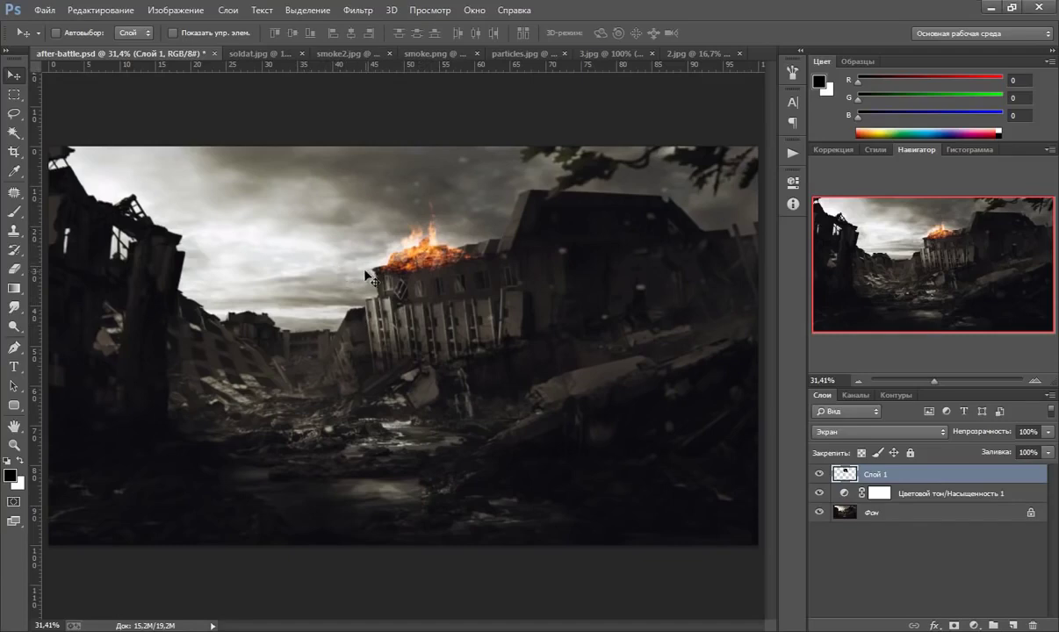
Step: Apply Levels to the rooftop fire layer with midtones at 0,75 and the white input level at 232
{"action": "left_click", "coordinate": [183, 13]}
{"action": "mouse_move", "coordinate": [190, 48]}
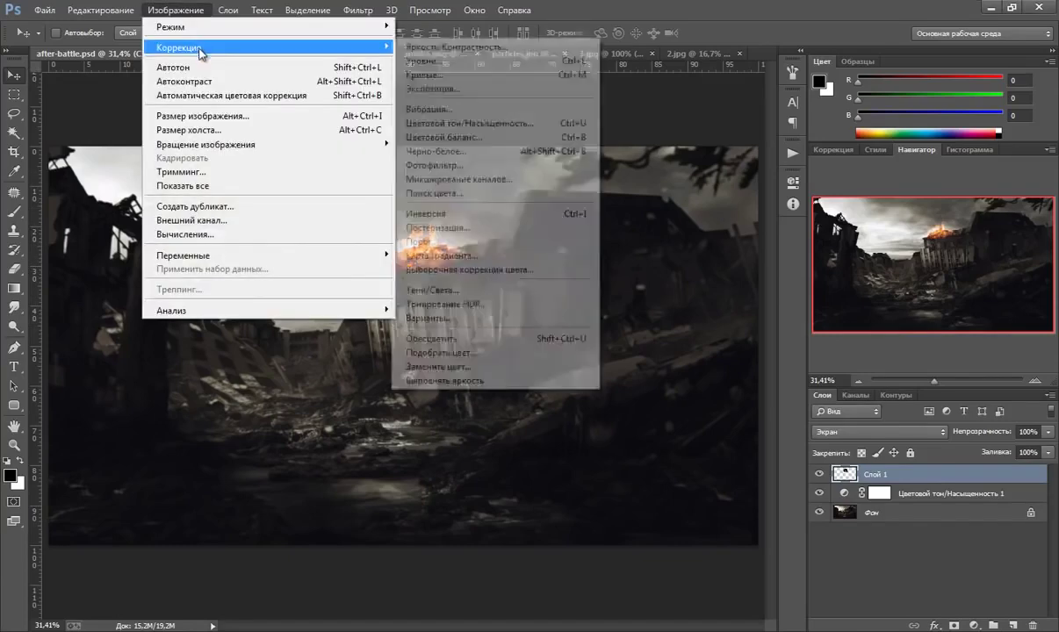
{"action": "left_click", "coordinate": [416, 63]}
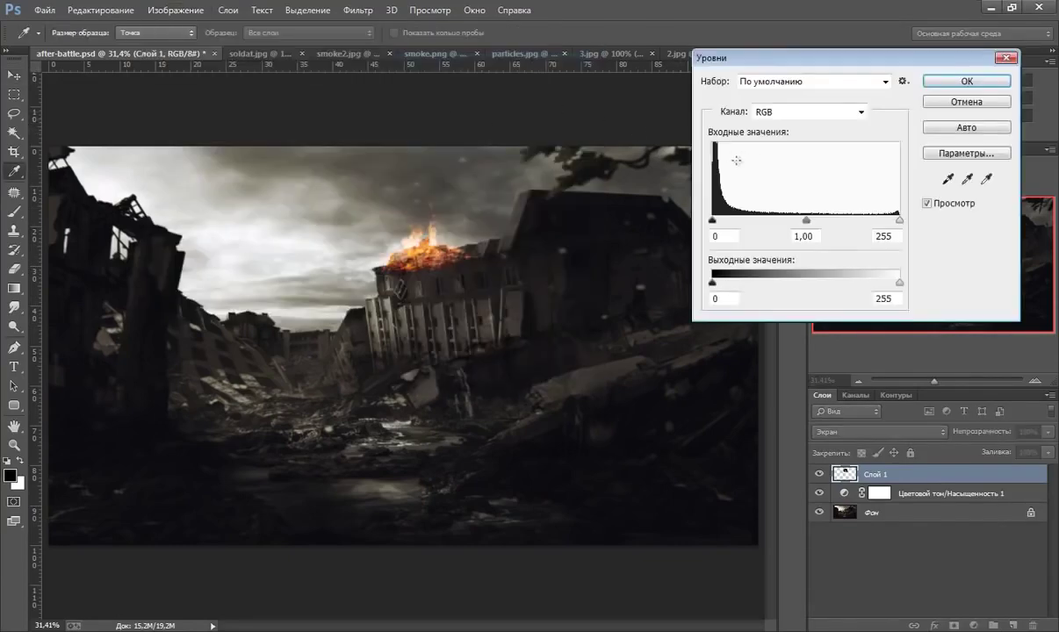
{"action": "mouse_move", "coordinate": [808, 224]}
{"action": "left_mouse_down"}
{"action": "mouse_move", "coordinate": [794, 223]}
{"action": "mouse_move", "coordinate": [825, 226]}
{"action": "left_mouse_up"}
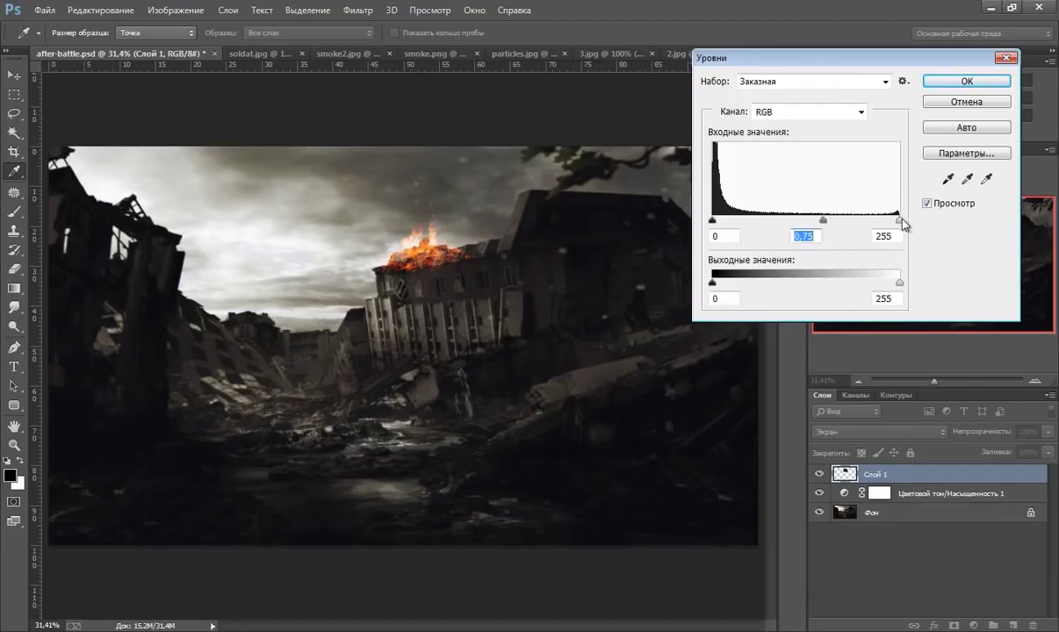
{"action": "left_click_drag", "start_coordinate": [900, 222], "coordinate": [884, 224]}
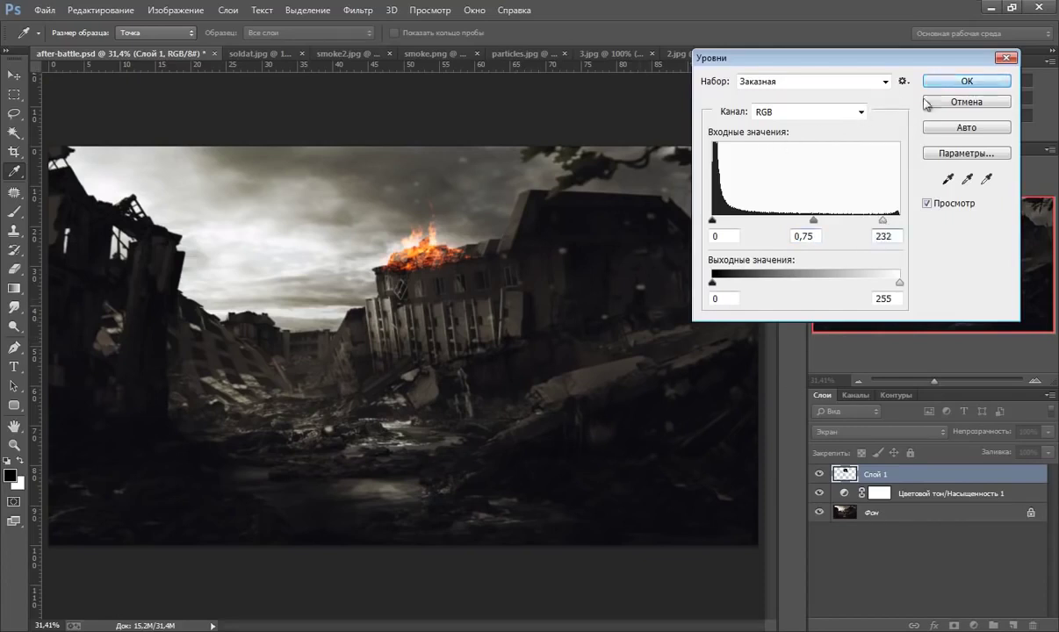
{"action": "left_click", "coordinate": [966, 81]}
{"action": "key", "text": "v"}
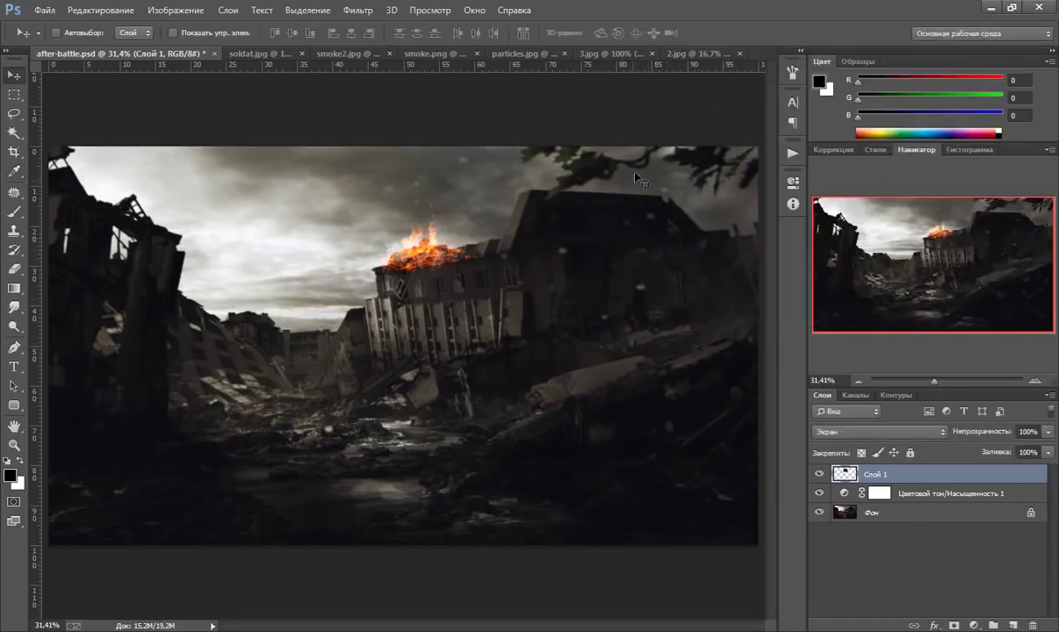
Step: Copy the 2.jpg campfire image into after-battle.psd as a new top layer and close the 2.jpg document
{"action": "left_click", "coordinate": [680, 53]}
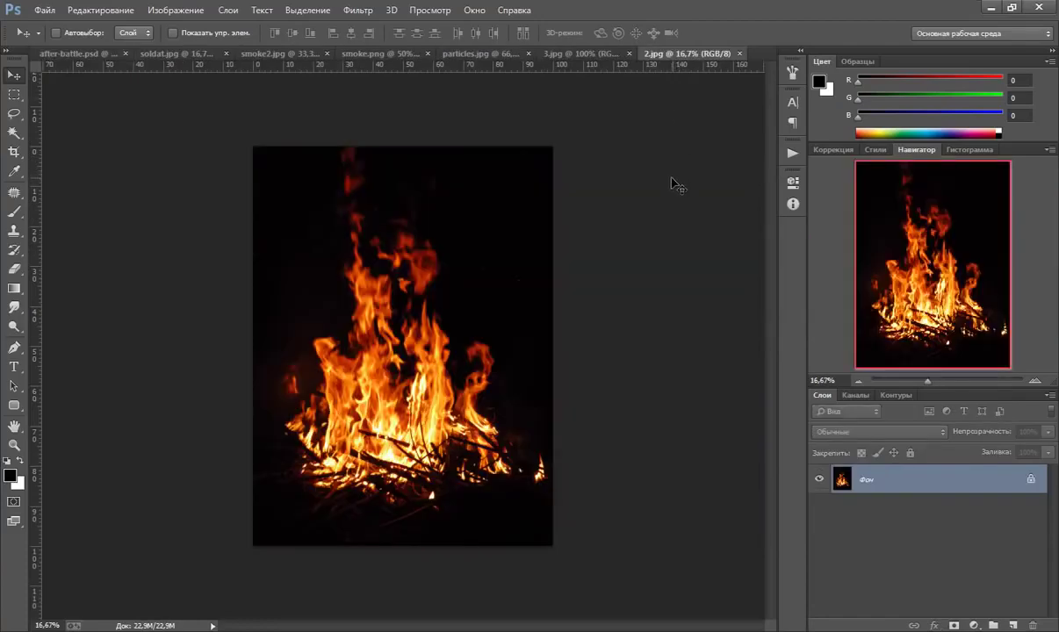
{"action": "left_click", "coordinate": [739, 54]}
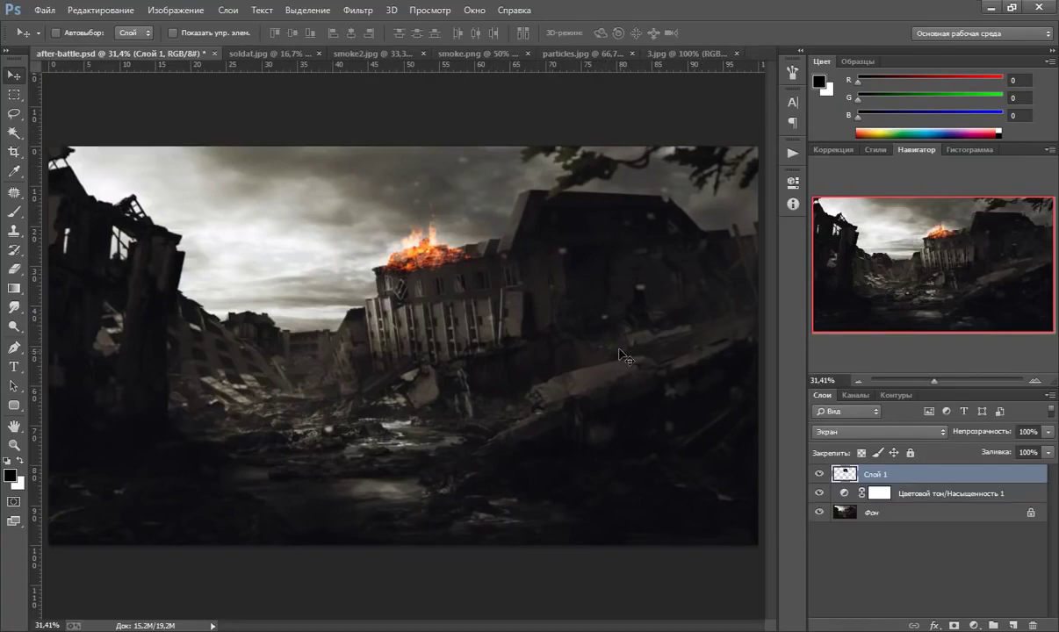
{"action": "key", "text": "ctrl+v"}
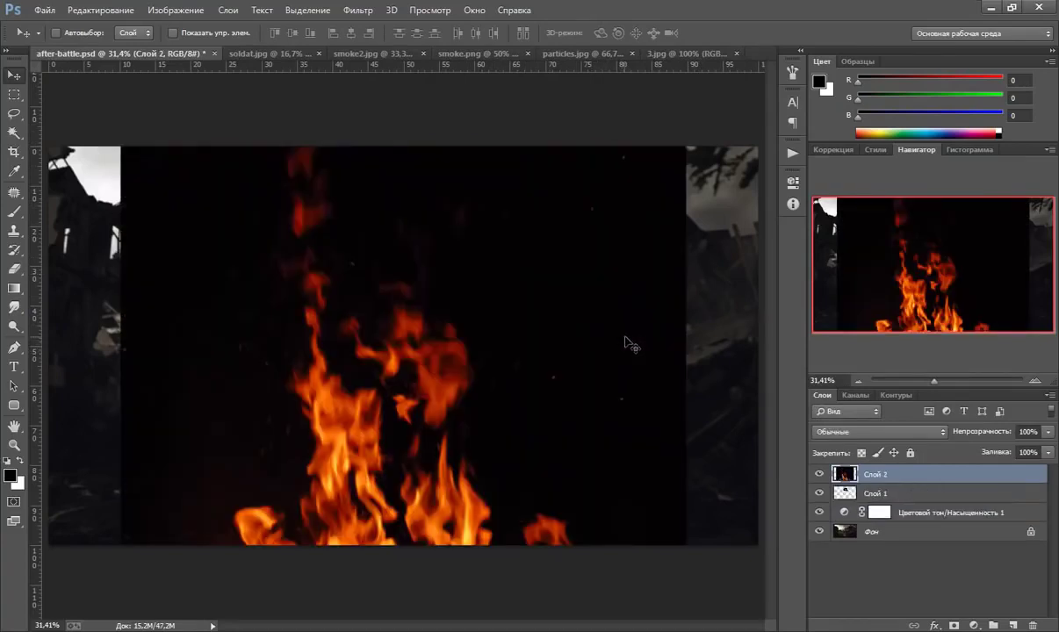
Step: Scale the pasted campfire layer down to about 16,4% and place it at the base of the ruined building on the left
{"action": "key", "text": "ctrl+t"}
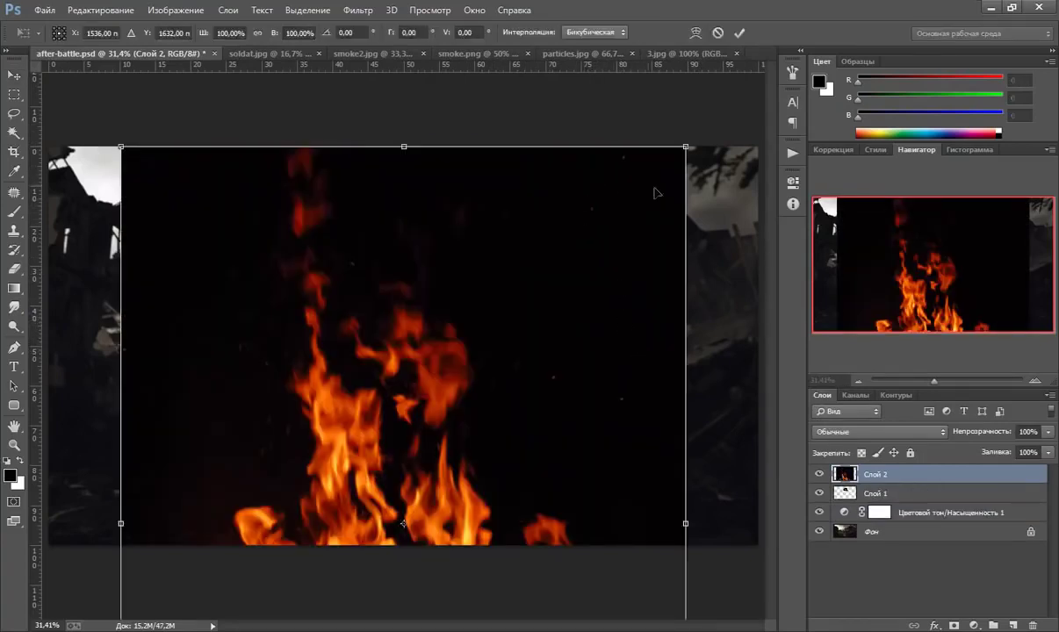
{"action": "left_click_drag", "start_coordinate": [687, 142], "coordinate": [437, 288]}
{"action": "left_click_drag", "start_coordinate": [187, 224], "coordinate": [202, 191]}
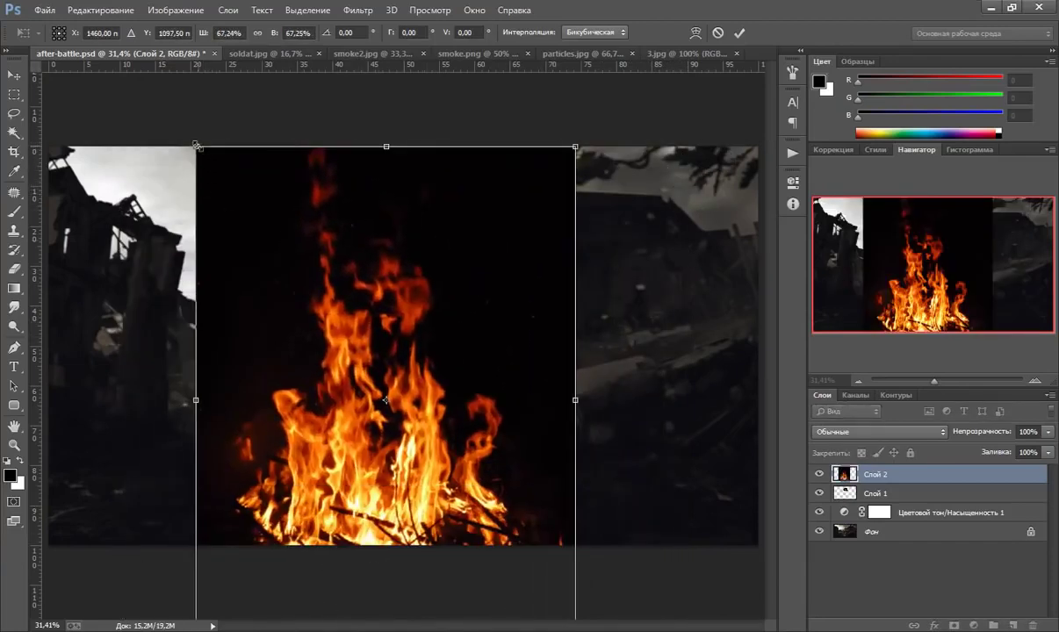
{"action": "left_click_drag", "start_coordinate": [195, 146], "coordinate": [397, 413]}
{"action": "left_click_drag", "start_coordinate": [420, 499], "coordinate": [267, 314]}
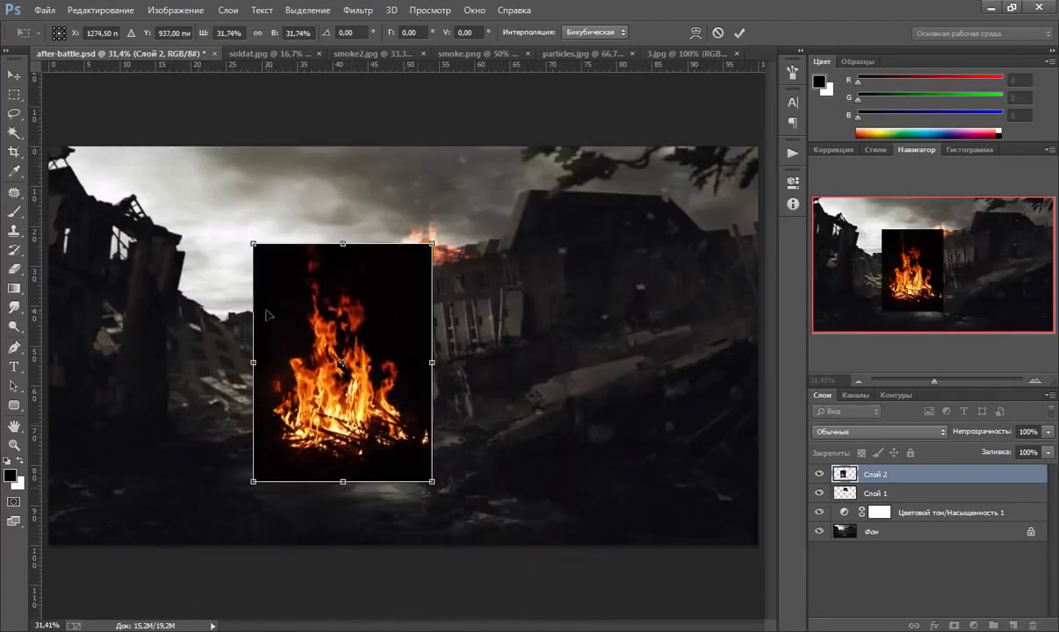
{"action": "left_click_drag", "start_coordinate": [255, 245], "coordinate": [308, 316]}
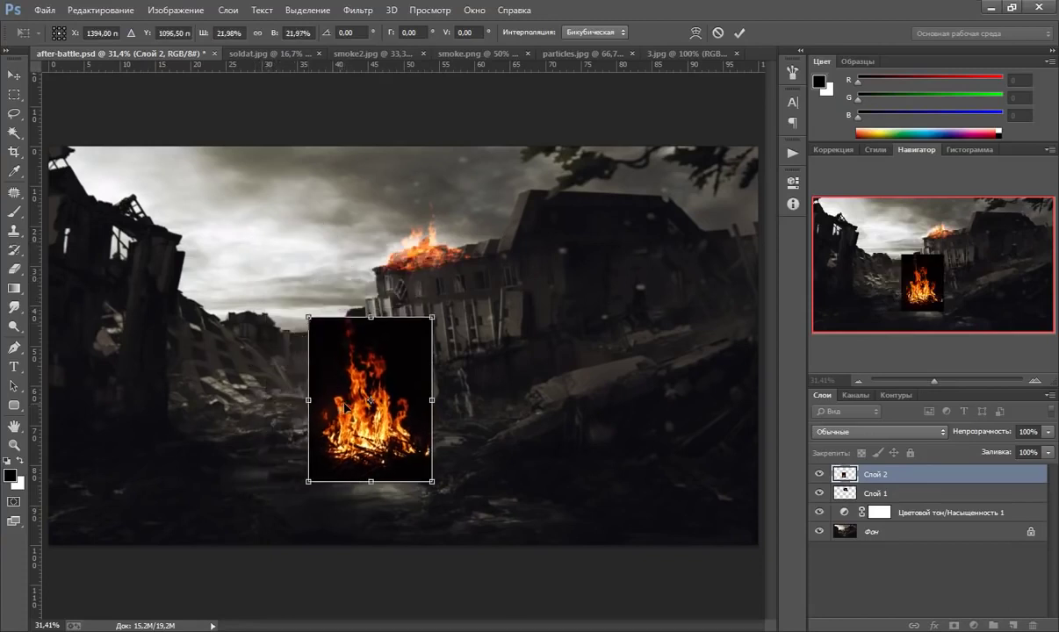
{"action": "left_click_drag", "start_coordinate": [345, 401], "coordinate": [273, 382]}
{"action": "left_click_drag", "start_coordinate": [236, 296], "coordinate": [258, 333]}
{"action": "left_click_drag", "start_coordinate": [293, 368], "coordinate": [155, 379]}
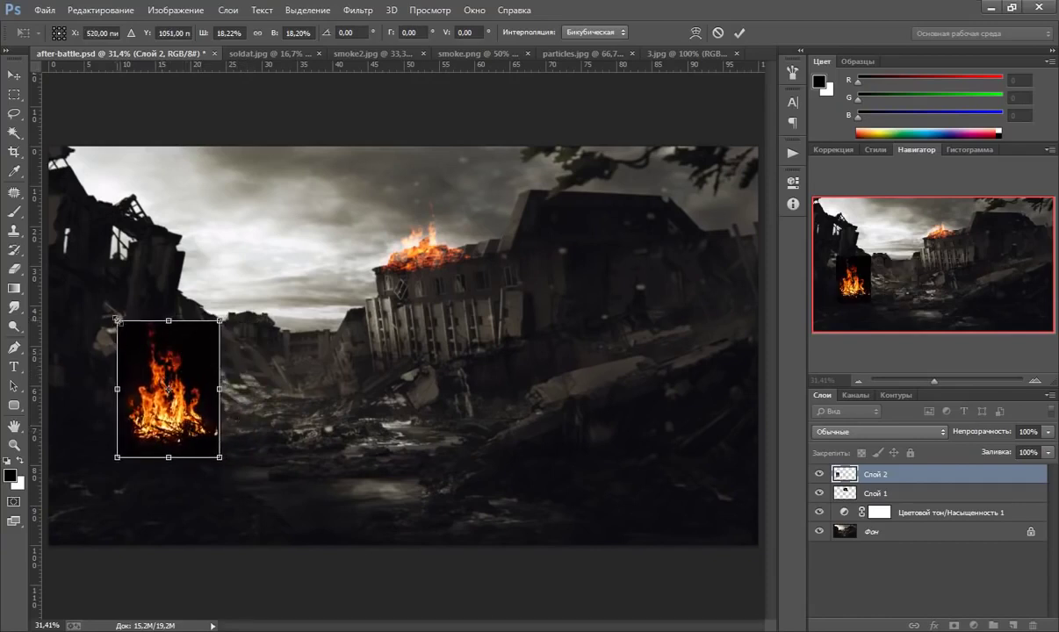
{"action": "mouse_move", "coordinate": [117, 319]}
{"action": "left_mouse_down"}
{"action": "mouse_move", "coordinate": [123, 334]}
{"action": "mouse_move", "coordinate": [116, 328]}
{"action": "left_mouse_up"}
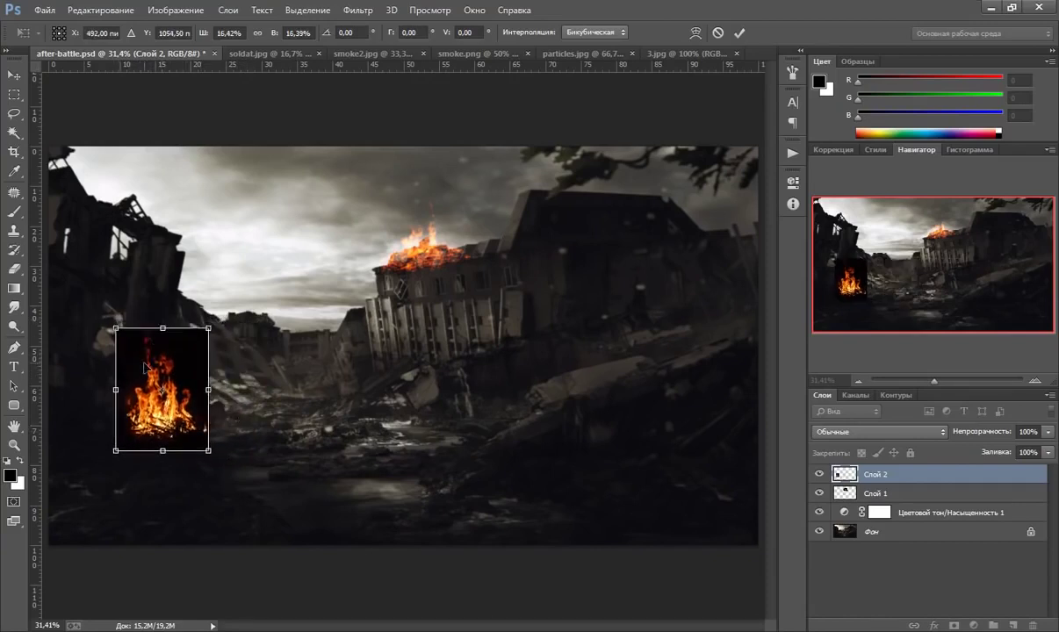
{"action": "key", "text": "Return"}
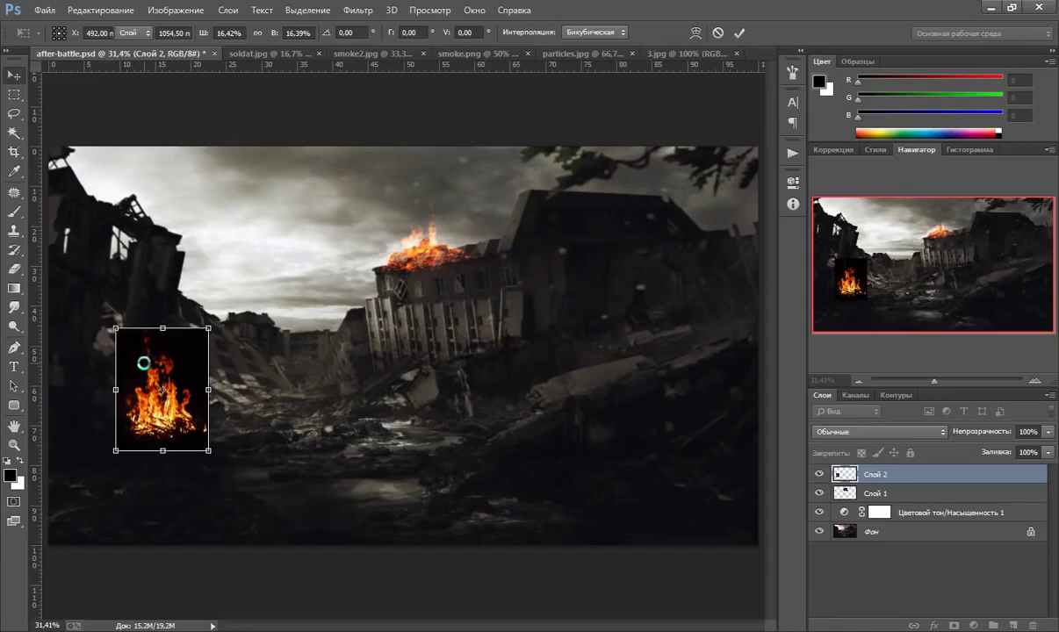
Step: Set the campfire layer's blending mode to Screen (Экран) and shift the fire slightly left against the ruined wall
{"action": "left_click", "coordinate": [857, 434]}
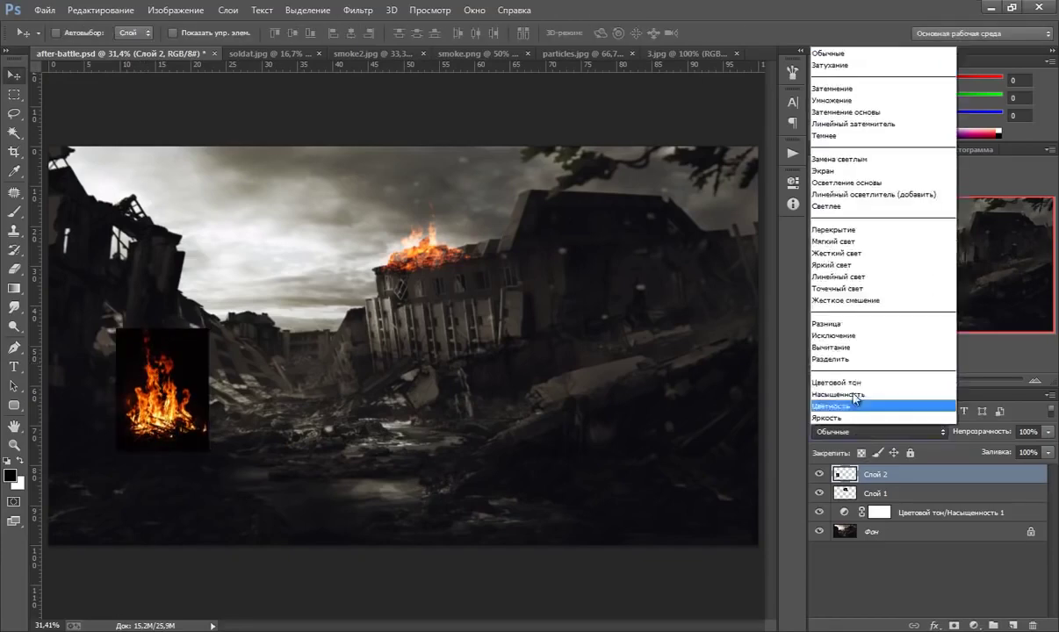
{"action": "left_click", "coordinate": [866, 173]}
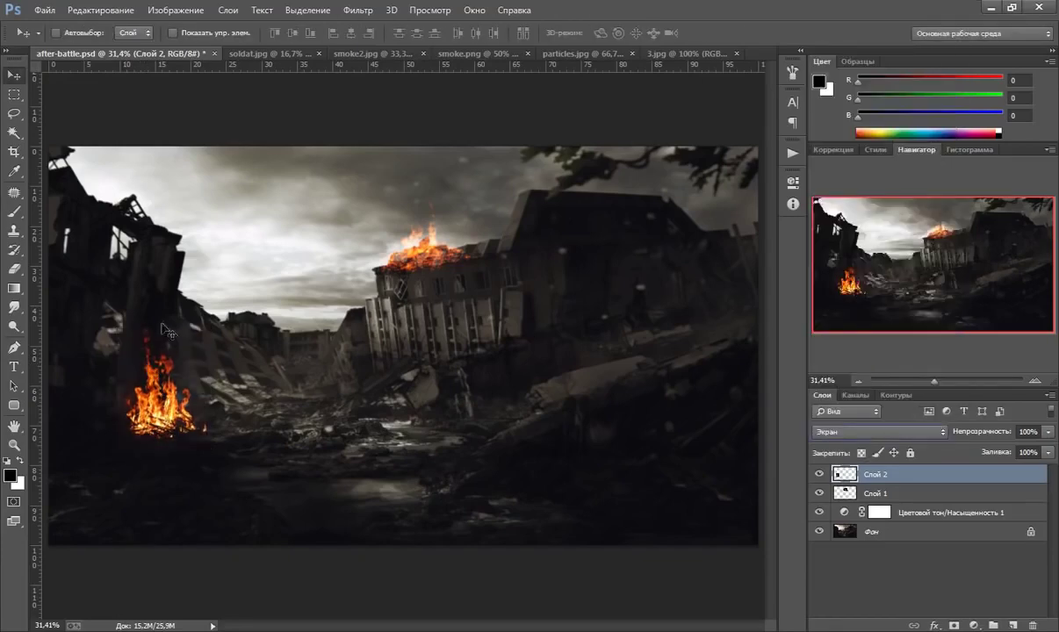
{"action": "left_click_drag", "start_coordinate": [168, 409], "coordinate": [160, 409]}
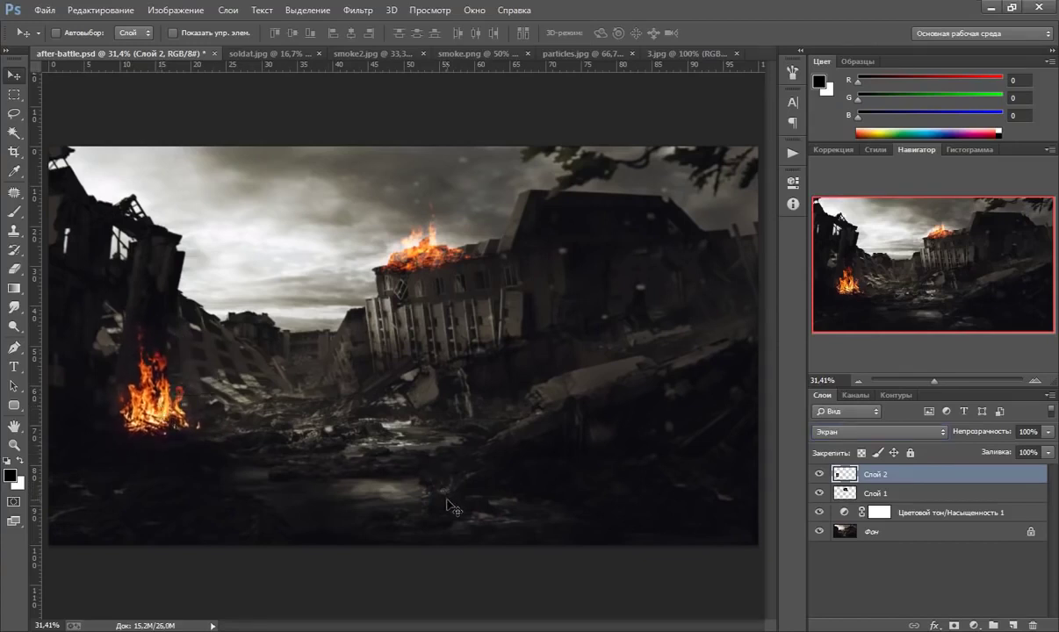
Step: Apply Levels to the campfire layer with midtones at 0,69 and white input at 245, and move the fire slightly lower
{"action": "left_click", "coordinate": [173, 11]}
{"action": "mouse_move", "coordinate": [230, 51]}
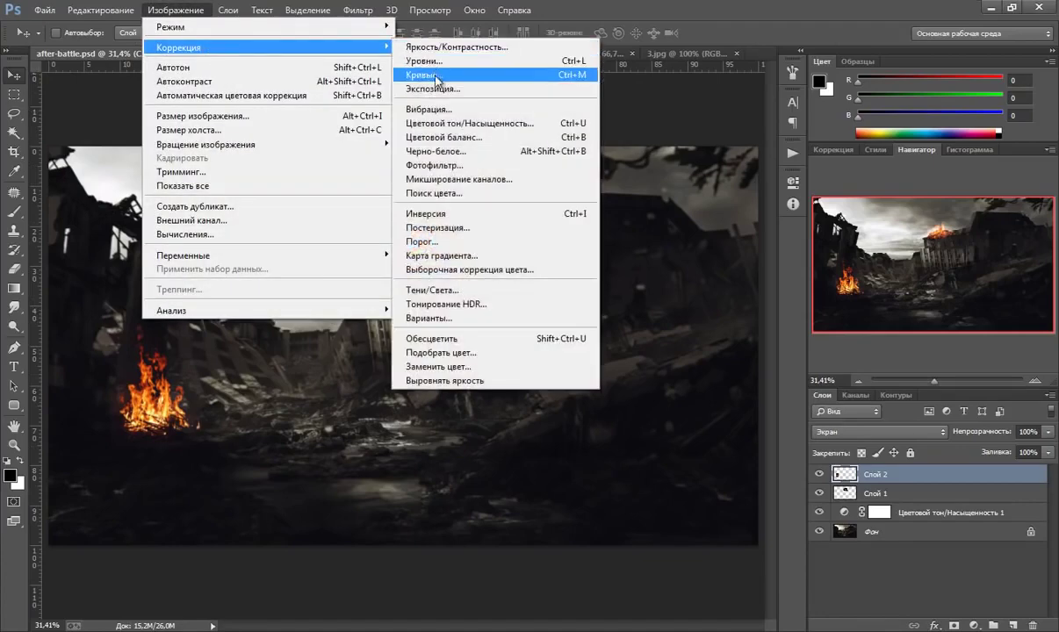
{"action": "left_click", "coordinate": [421, 62]}
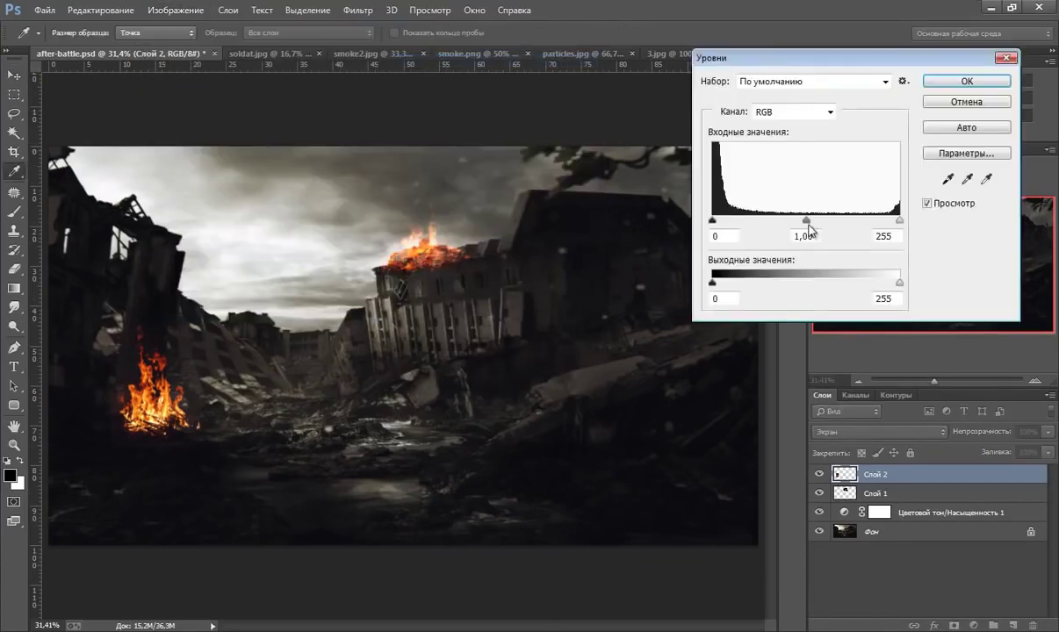
{"action": "mouse_move", "coordinate": [805, 225]}
{"action": "left_mouse_down"}
{"action": "mouse_move", "coordinate": [794, 227]}
{"action": "mouse_move", "coordinate": [816, 224]}
{"action": "left_mouse_up"}
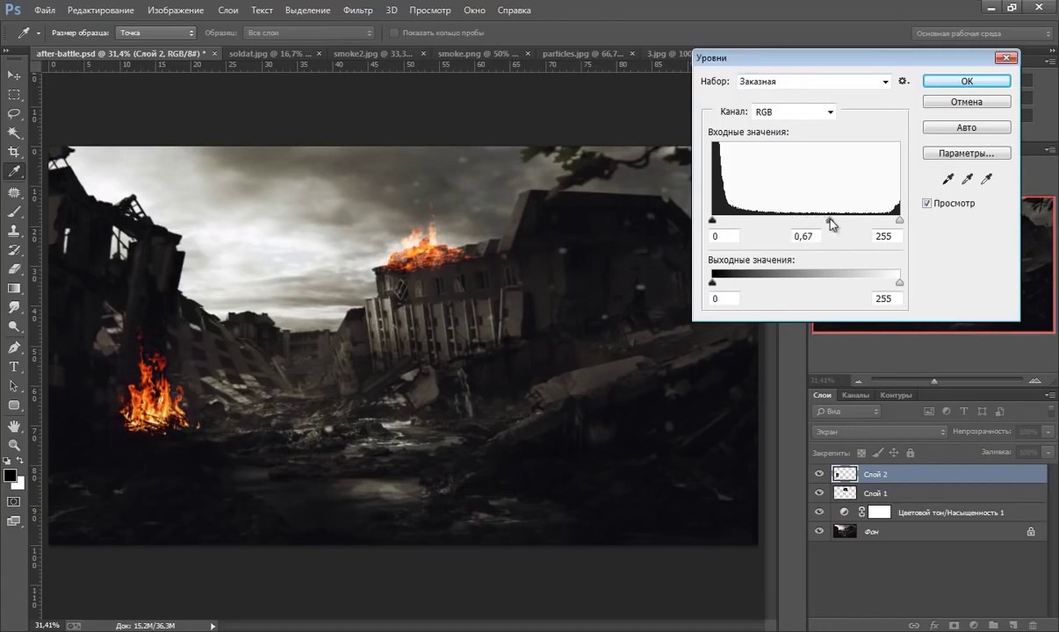
{"action": "double_click", "coordinate": [804, 236]}
{"action": "mouse_move", "coordinate": [903, 226]}
{"action": "left_mouse_down"}
{"action": "mouse_move", "coordinate": [884, 230]}
{"action": "mouse_move", "coordinate": [893, 226]}
{"action": "left_mouse_up"}
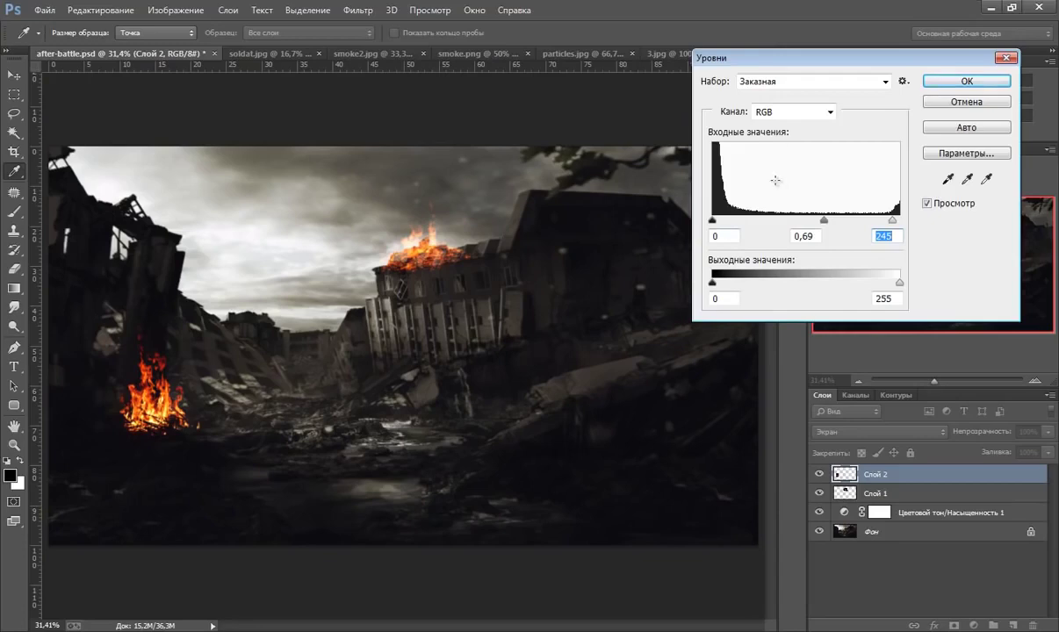
{"action": "left_click", "coordinate": [943, 82]}
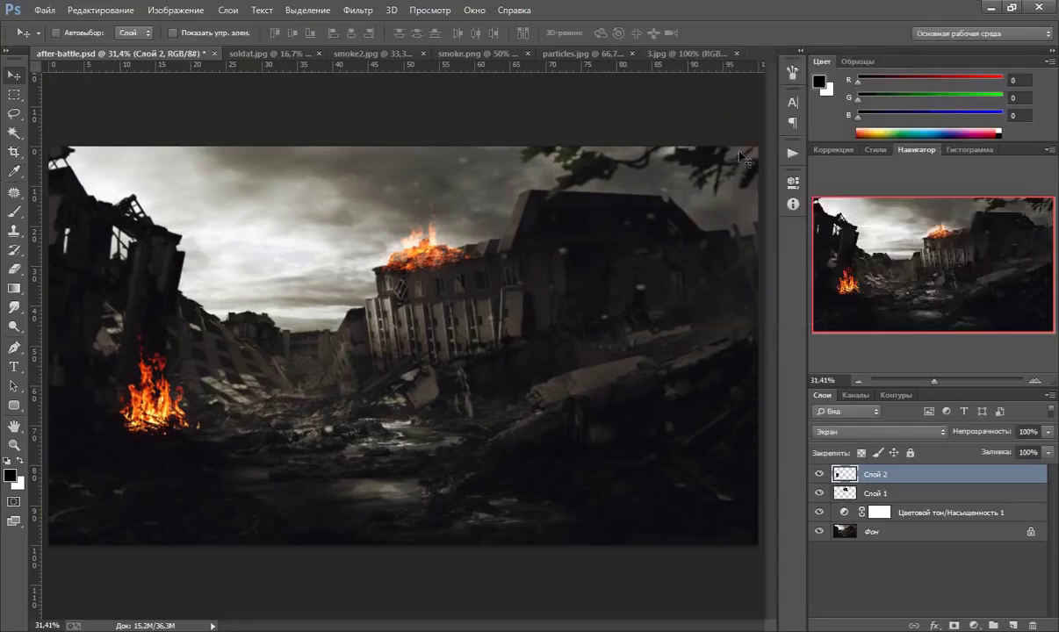
{"action": "mouse_move", "coordinate": [156, 411]}
{"action": "left_mouse_down"}
{"action": "mouse_move", "coordinate": [159, 433]}
{"action": "mouse_move", "coordinate": [151, 426]}
{"action": "left_mouse_up"}
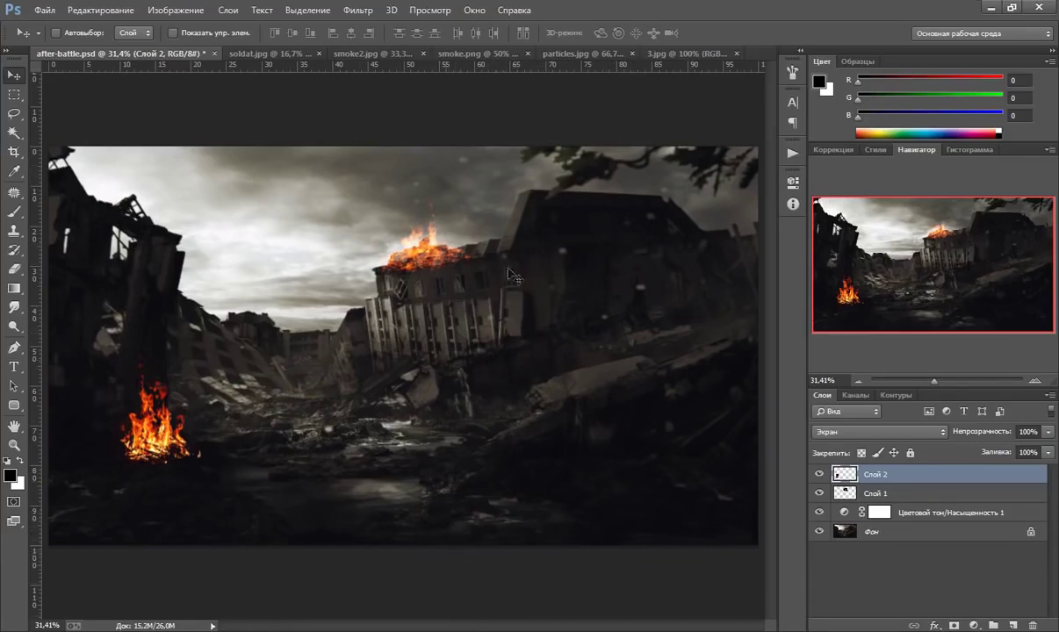
Step: Copy the entire 3.jpg fire image into after-battle.psd as the topmost layer and close the 3.jpg document
{"action": "left_click", "coordinate": [671, 53]}
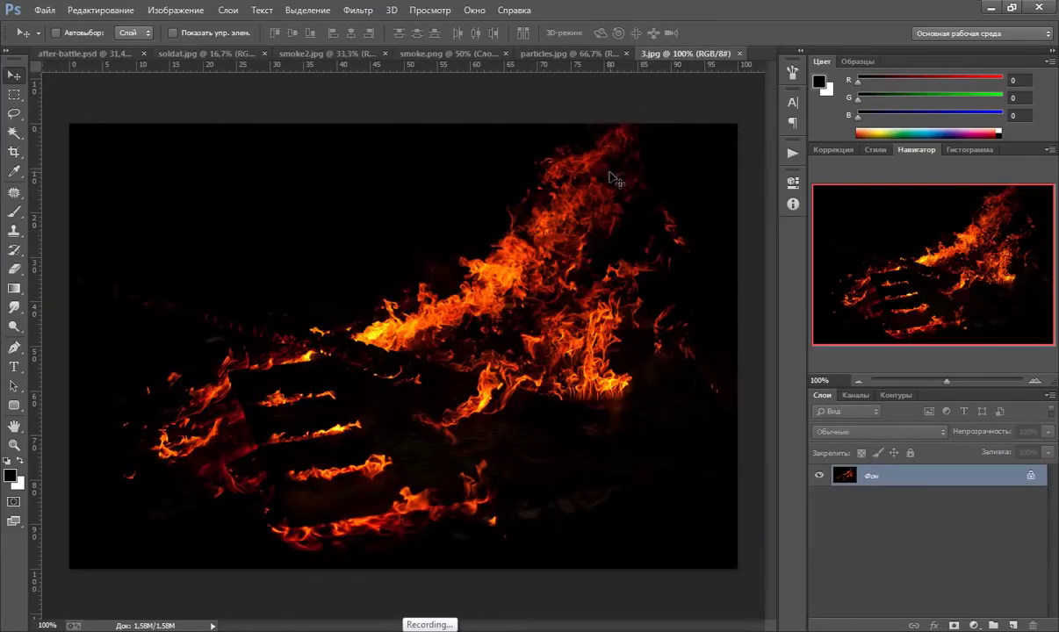
{"action": "key", "text": "ctrl+a"}
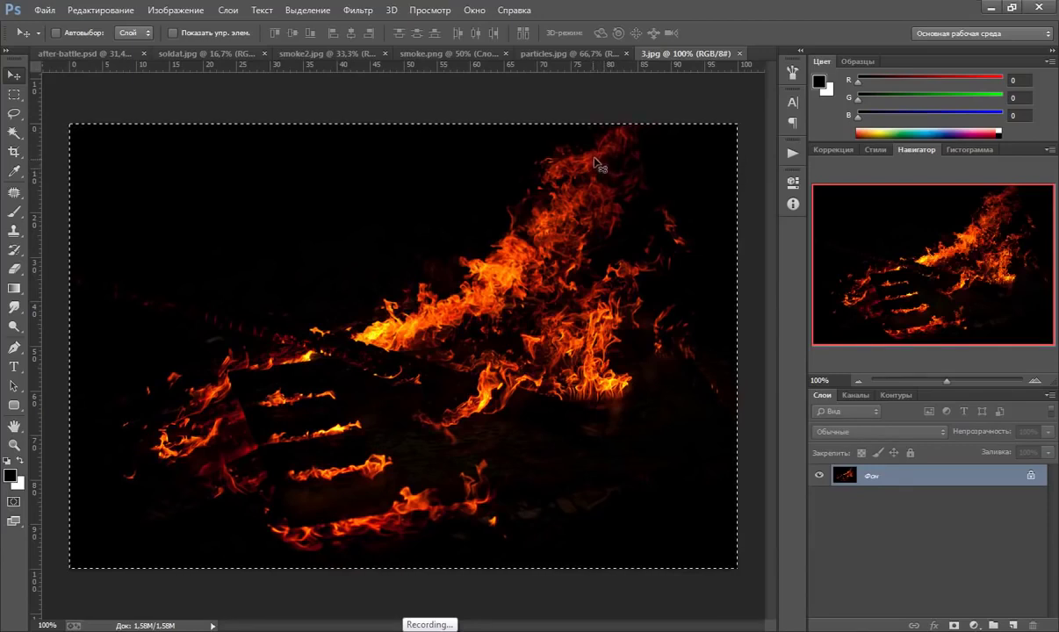
{"action": "left_click", "coordinate": [740, 53]}
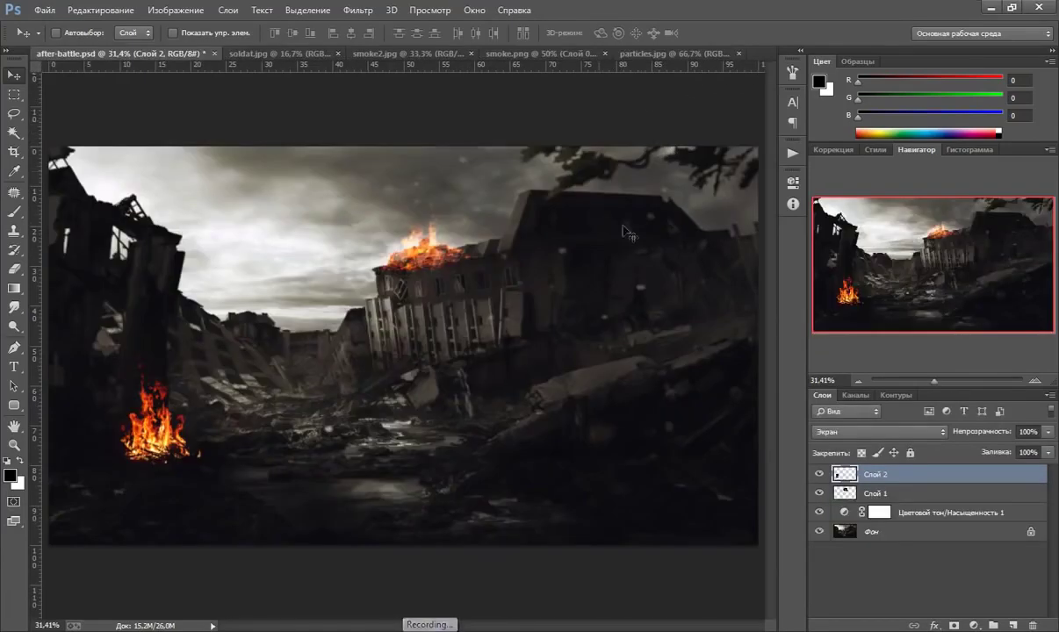
{"action": "key", "text": "ctrl+v"}
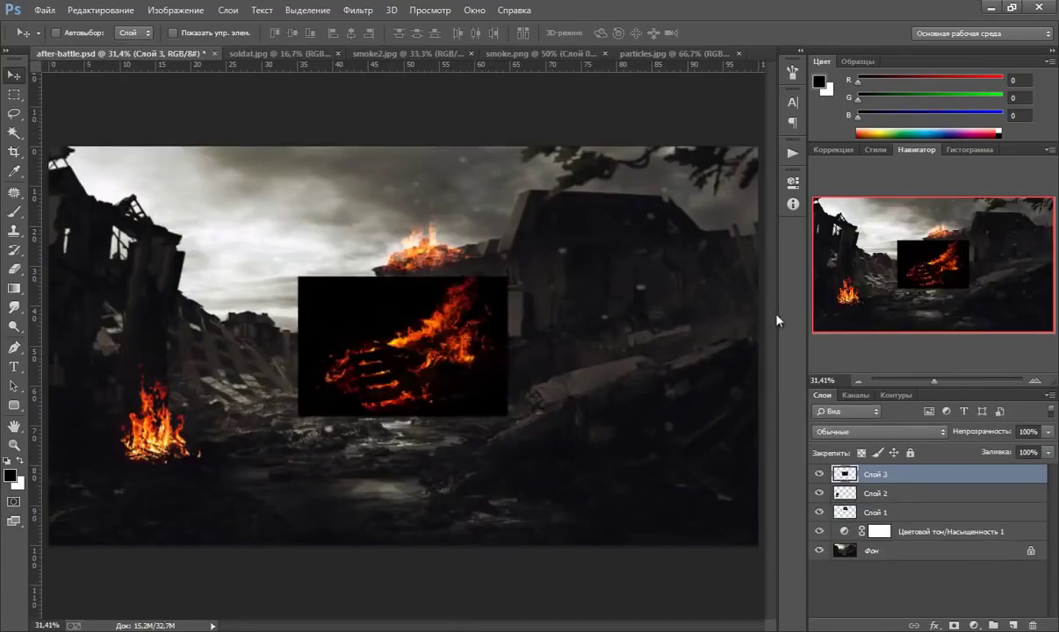
Step: Rotate the new fire layer about -19,87°, reduce its height to about 76,65%, and place it over the fallen slab on the right
{"action": "key", "text": "ctrl+t"}
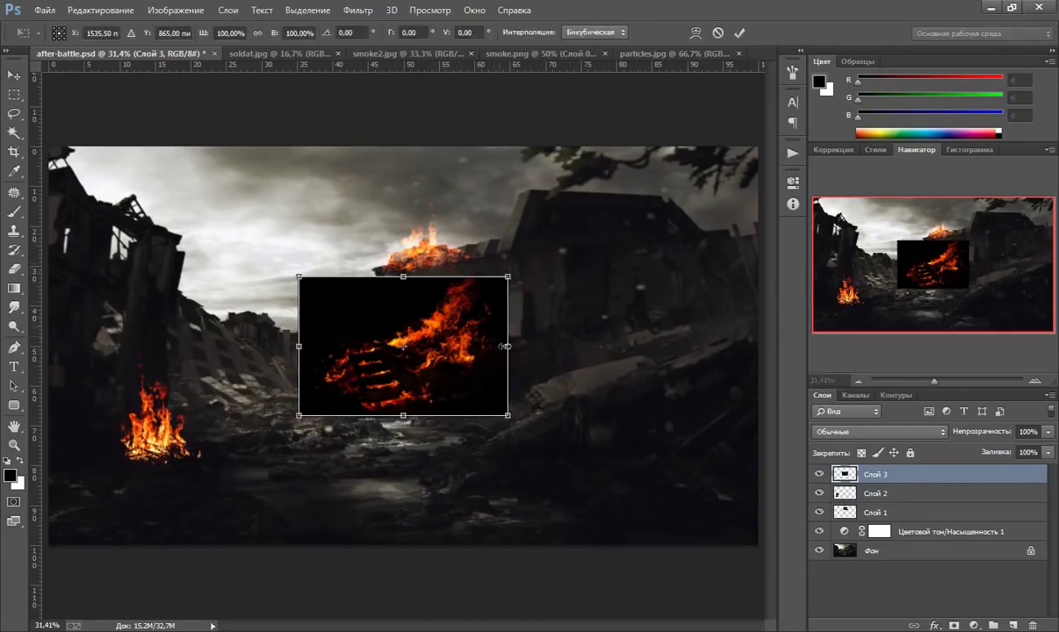
{"action": "left_click_drag", "start_coordinate": [521, 430], "coordinate": [537, 393]}
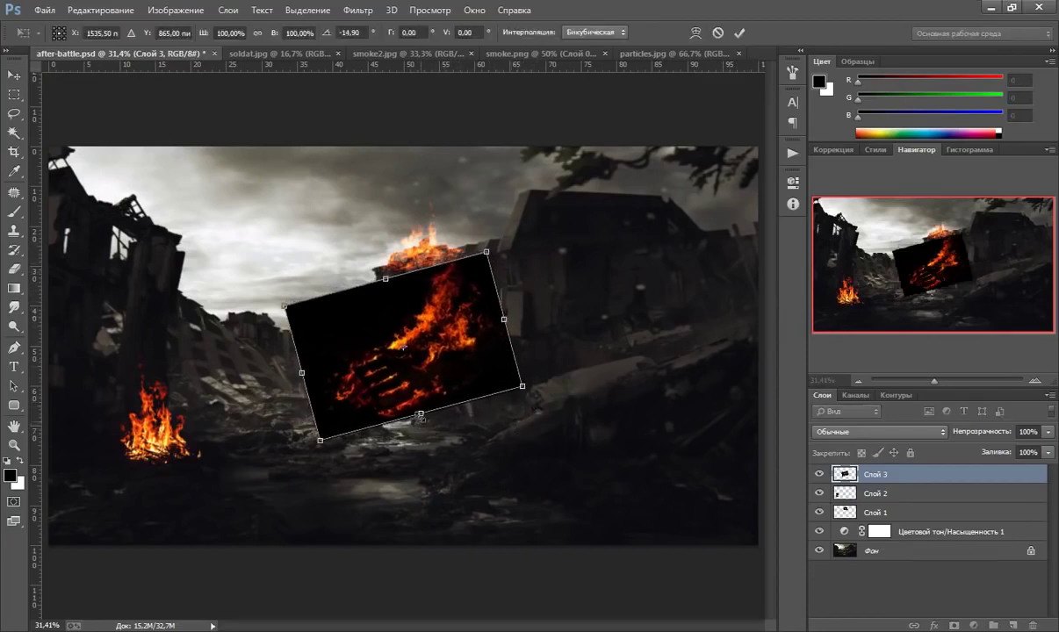
{"action": "left_click_drag", "start_coordinate": [407, 390], "coordinate": [523, 388]}
{"action": "left_click_drag", "start_coordinate": [660, 452], "coordinate": [676, 420]}
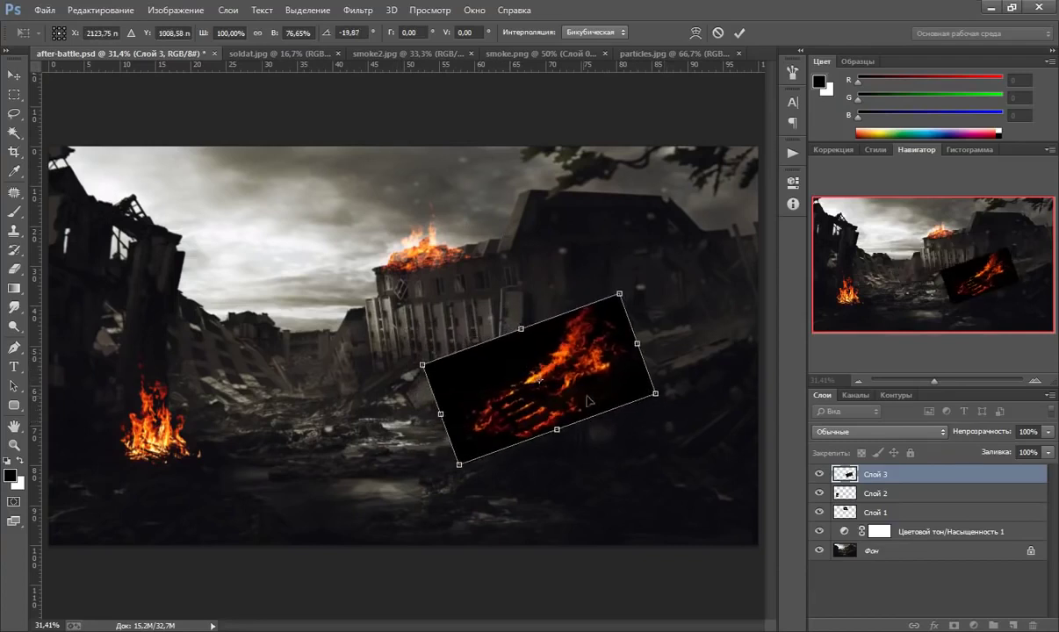
{"action": "left_click_drag", "start_coordinate": [568, 397], "coordinate": [579, 388]}
Step: Set the slab fire's blending mode to Screen (Экран) and fit it along the slab's edge with its height at about 69,7%
{"action": "left_click", "coordinate": [842, 431]}
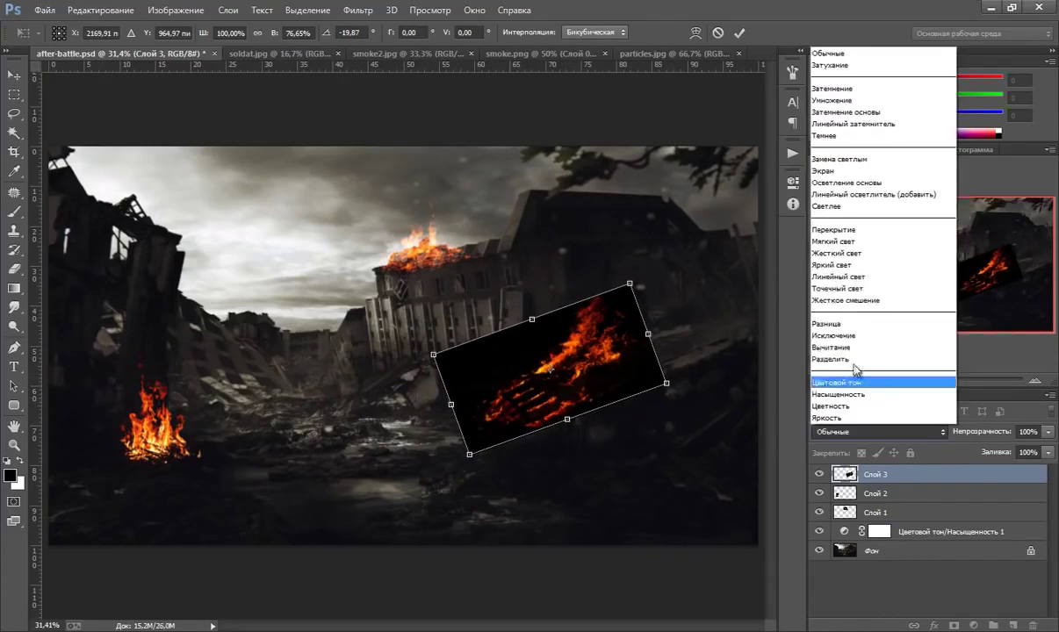
{"action": "left_click", "coordinate": [826, 171]}
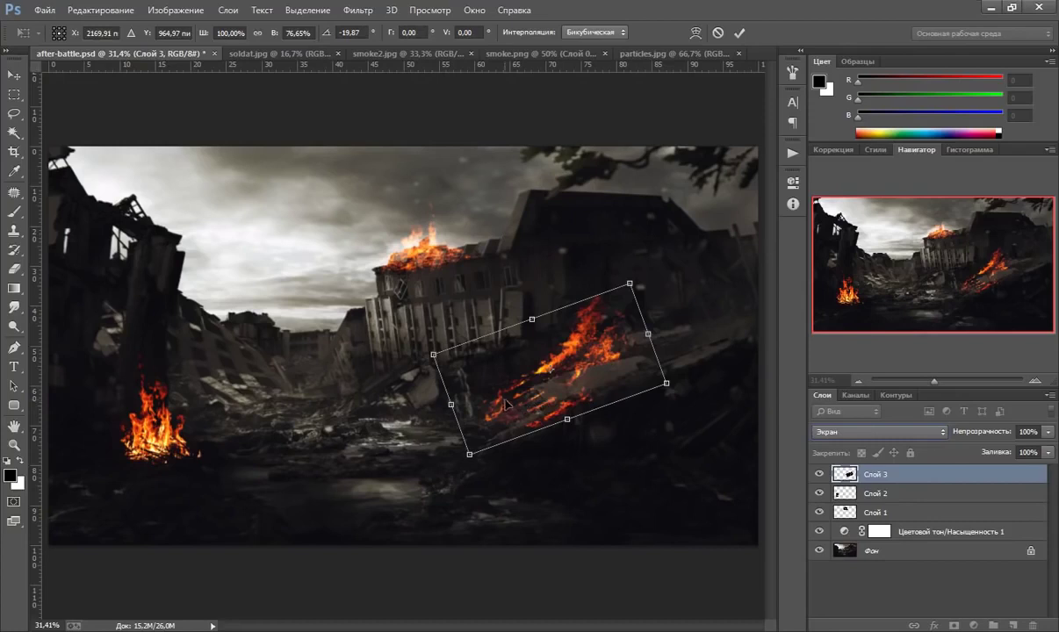
{"action": "left_click_drag", "start_coordinate": [507, 404], "coordinate": [489, 418]}
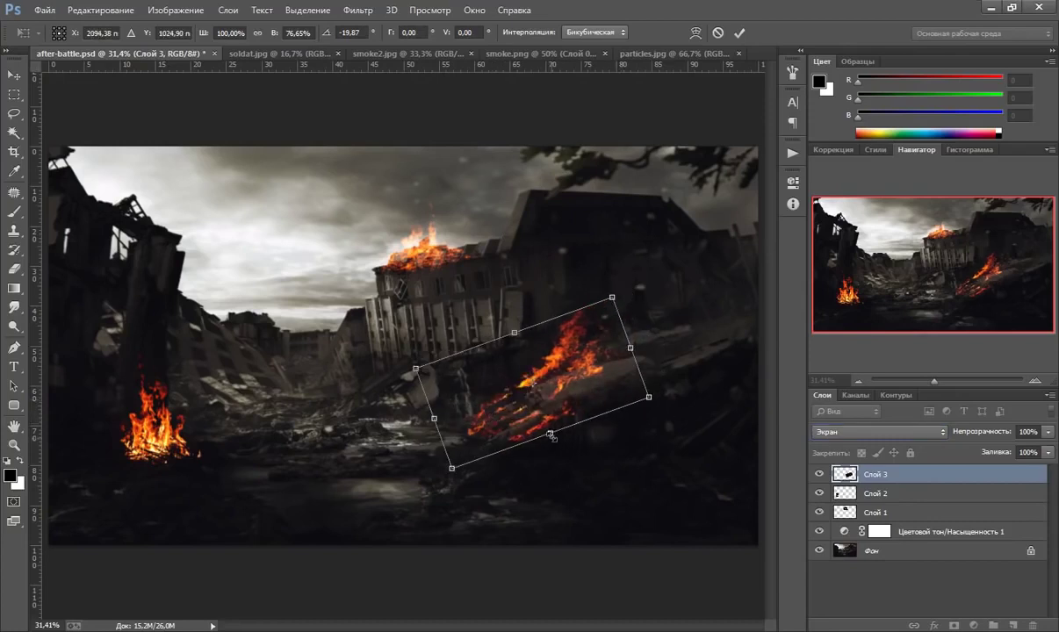
{"action": "left_click_drag", "start_coordinate": [551, 435], "coordinate": [546, 424]}
{"action": "left_click_drag", "start_coordinate": [527, 378], "coordinate": [535, 398]}
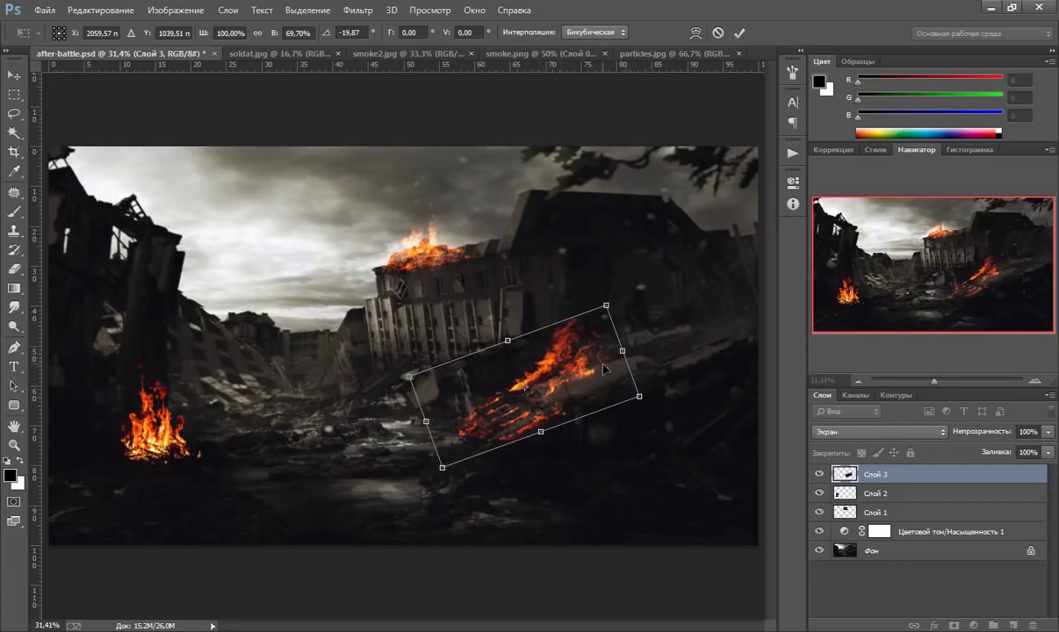
{"action": "key", "text": "Return"}
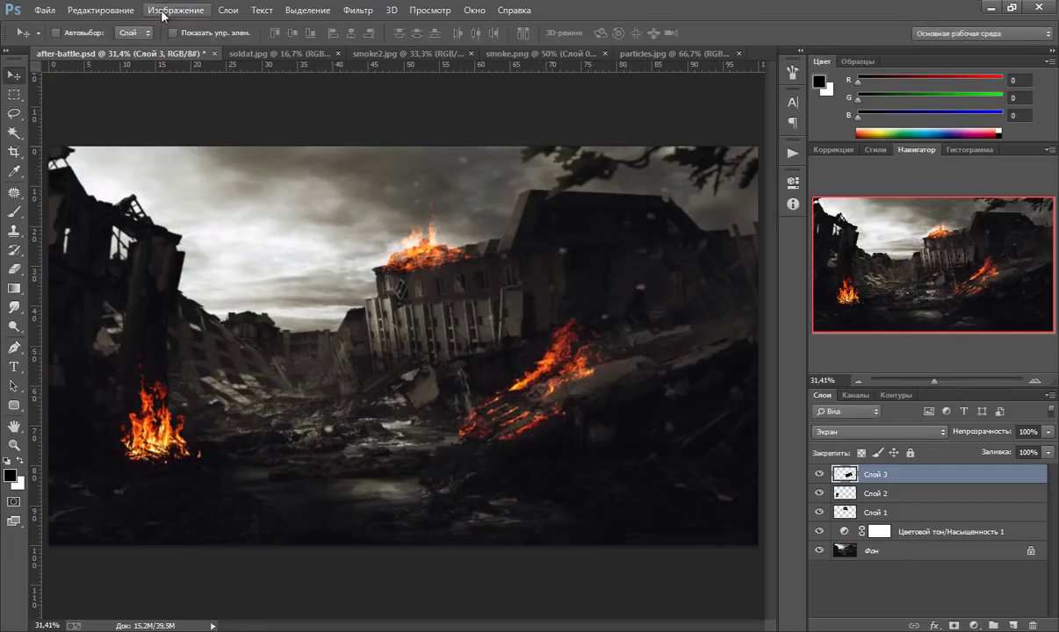
Step: Apply Levels to the slab fire layer with midtones at 1,04 and the white input level at 201
{"action": "left_click", "coordinate": [175, 11]}
{"action": "mouse_move", "coordinate": [295, 49]}
{"action": "left_click", "coordinate": [425, 85]}
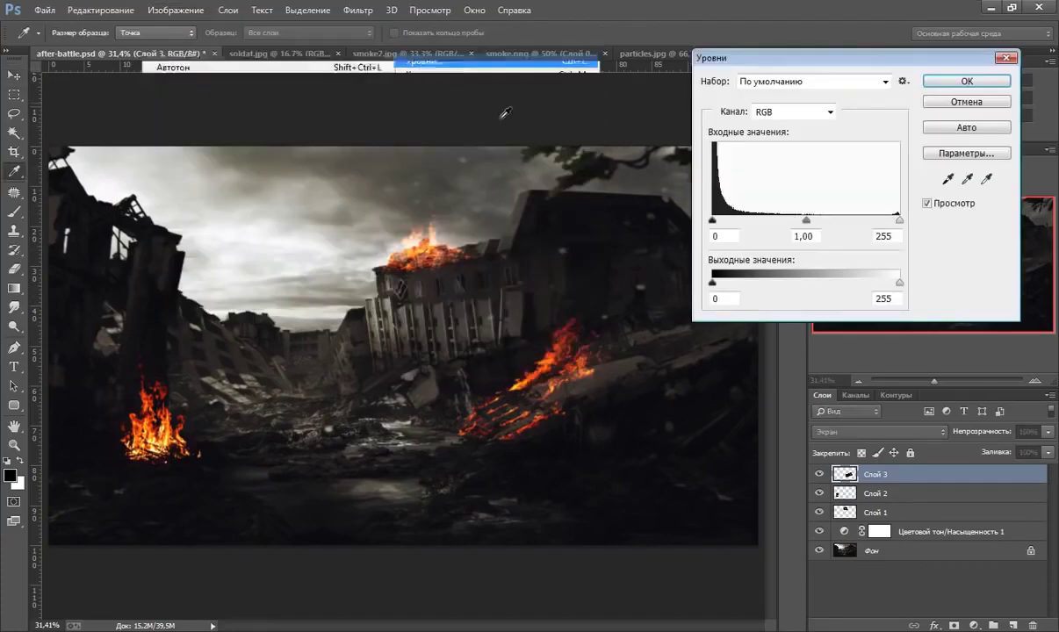
{"action": "mouse_move", "coordinate": [807, 223]}
{"action": "left_mouse_down"}
{"action": "mouse_move", "coordinate": [821, 222]}
{"action": "mouse_move", "coordinate": [806, 226]}
{"action": "left_mouse_up"}
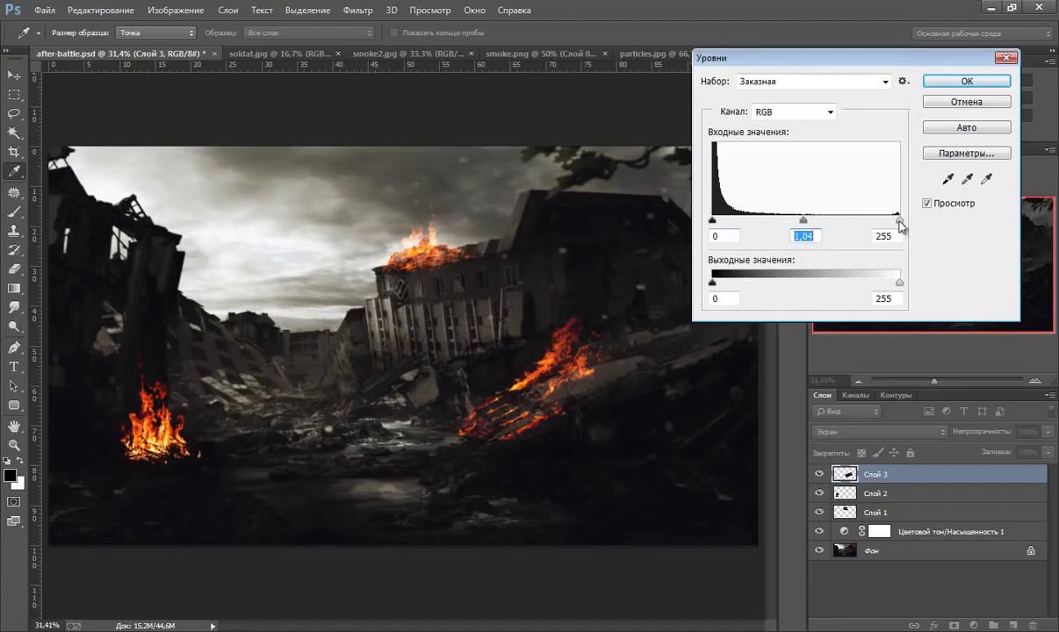
{"action": "left_click_drag", "start_coordinate": [898, 220], "coordinate": [863, 230]}
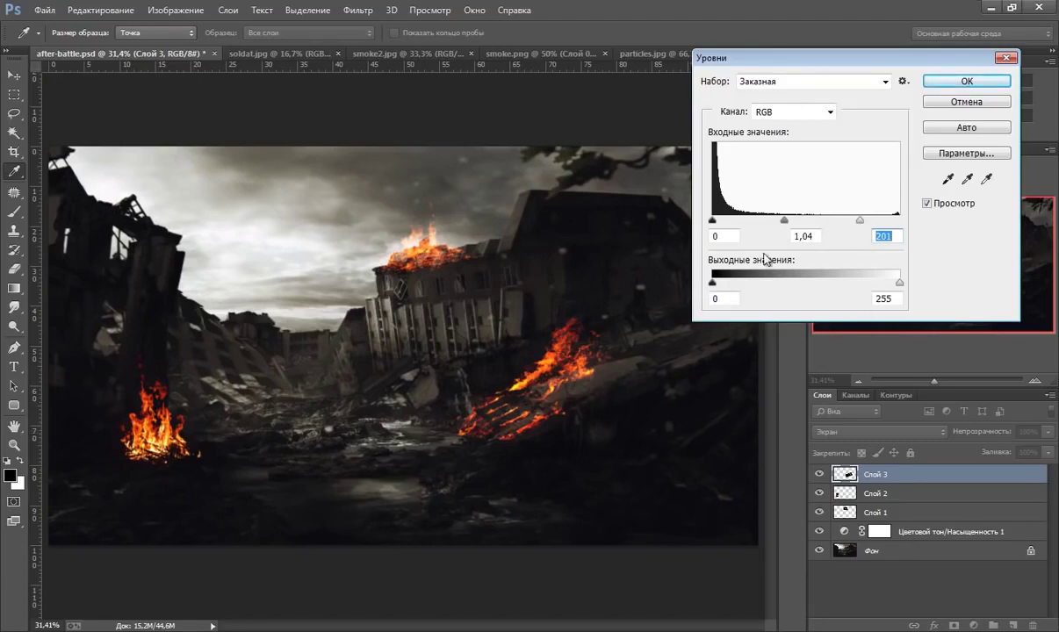
{"action": "left_click", "coordinate": [927, 81]}
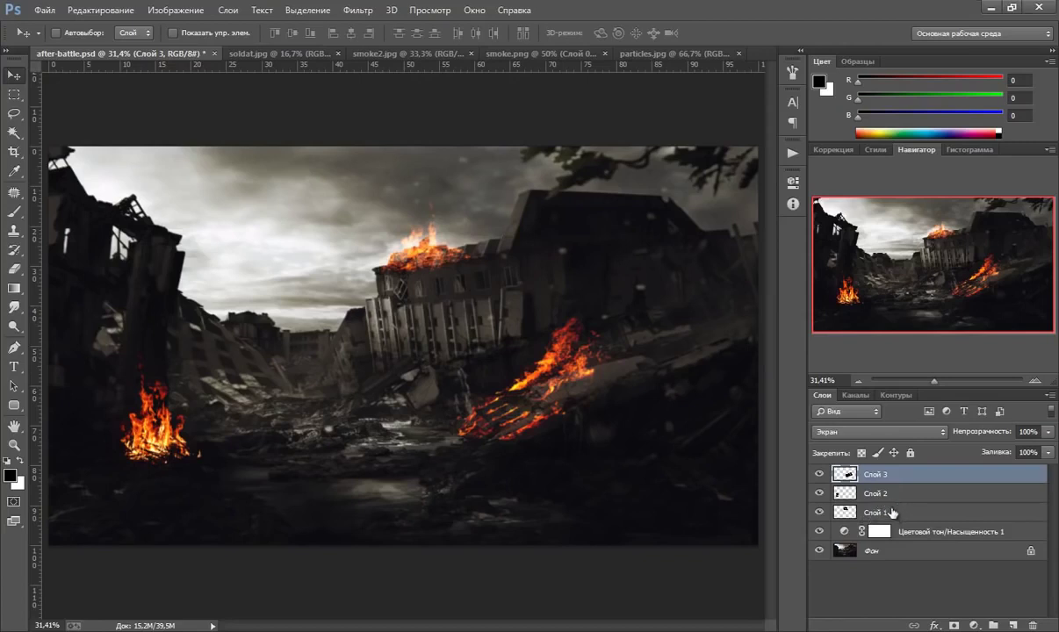
Step: Group the three fire layers and clip a Hue/Saturation adjustment layer with saturation -20 to the group
{"action": "left_click", "coordinate": [889, 511], "text": "shift"}
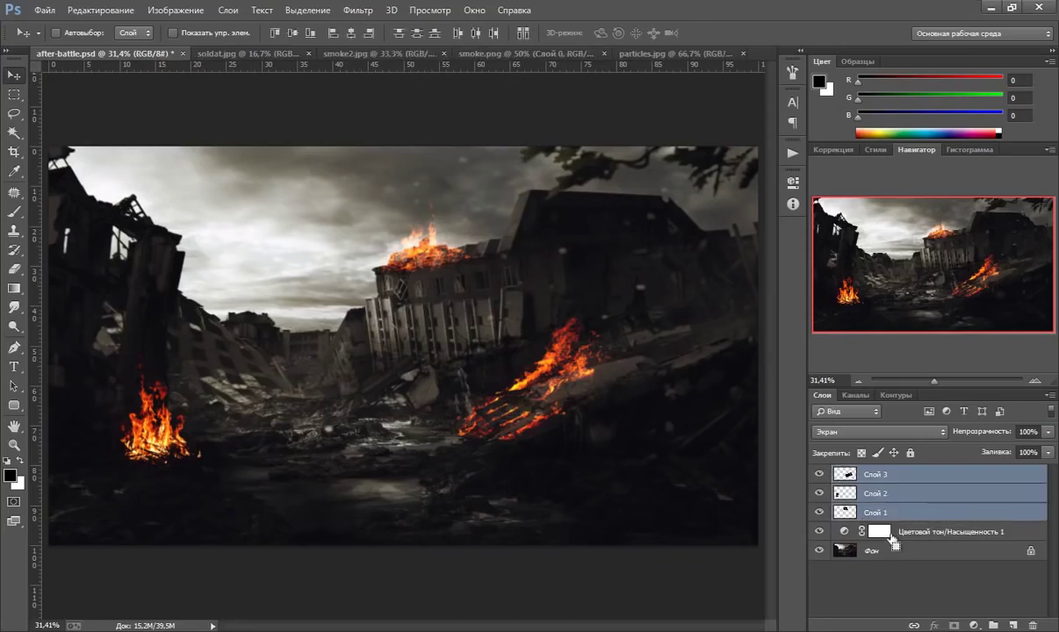
{"action": "key", "text": "ctrl+g"}
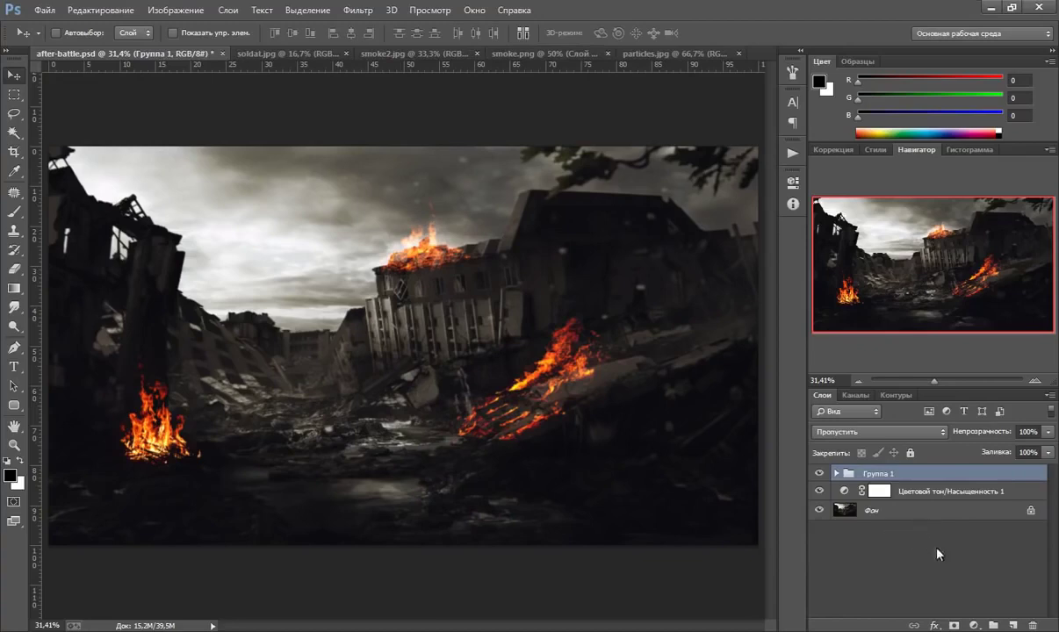
{"action": "left_click", "coordinate": [975, 624]}
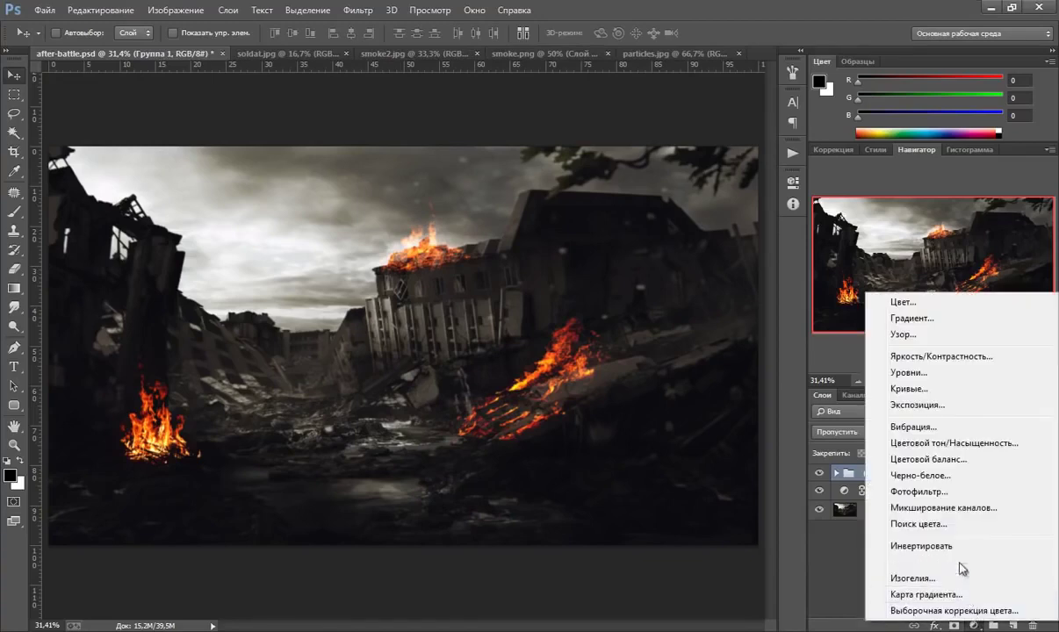
{"action": "left_click", "coordinate": [963, 445]}
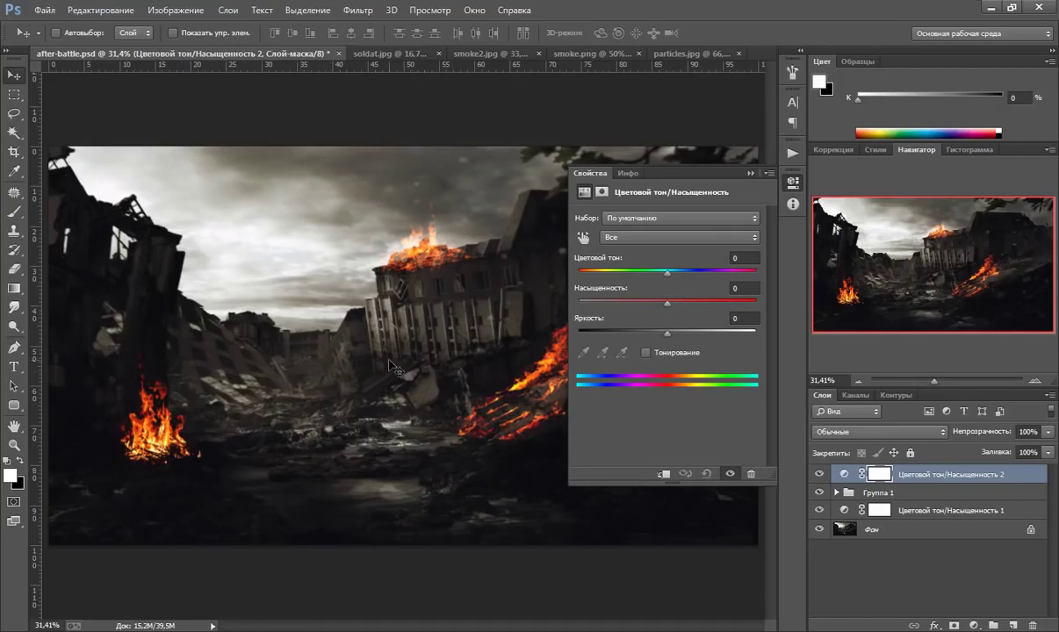
{"action": "left_click", "coordinate": [843, 483], "text": "alt"}
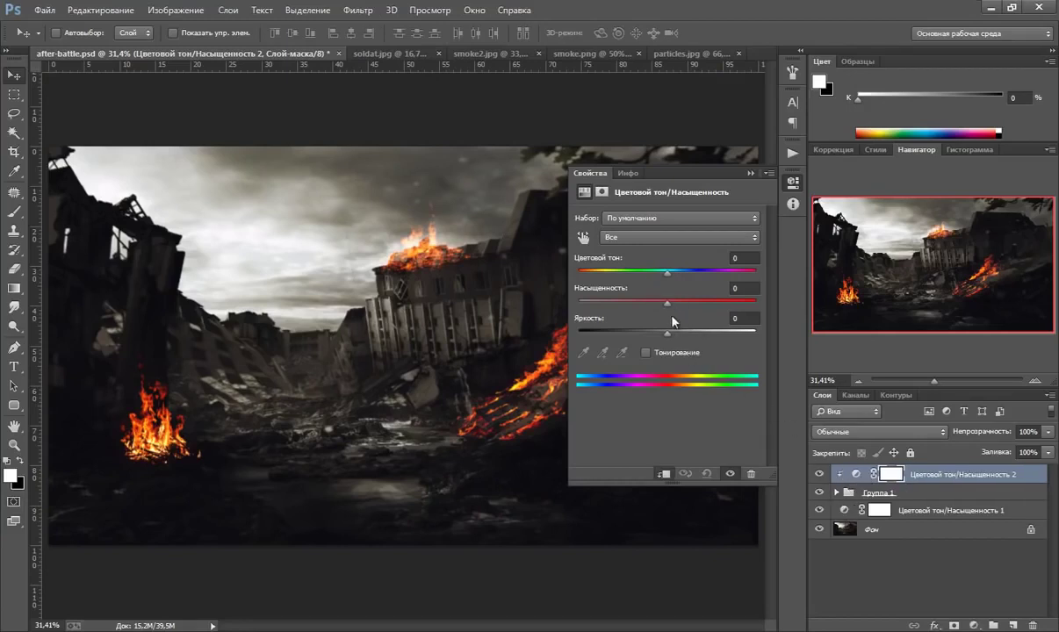
{"action": "left_click_drag", "start_coordinate": [665, 305], "coordinate": [650, 305]}
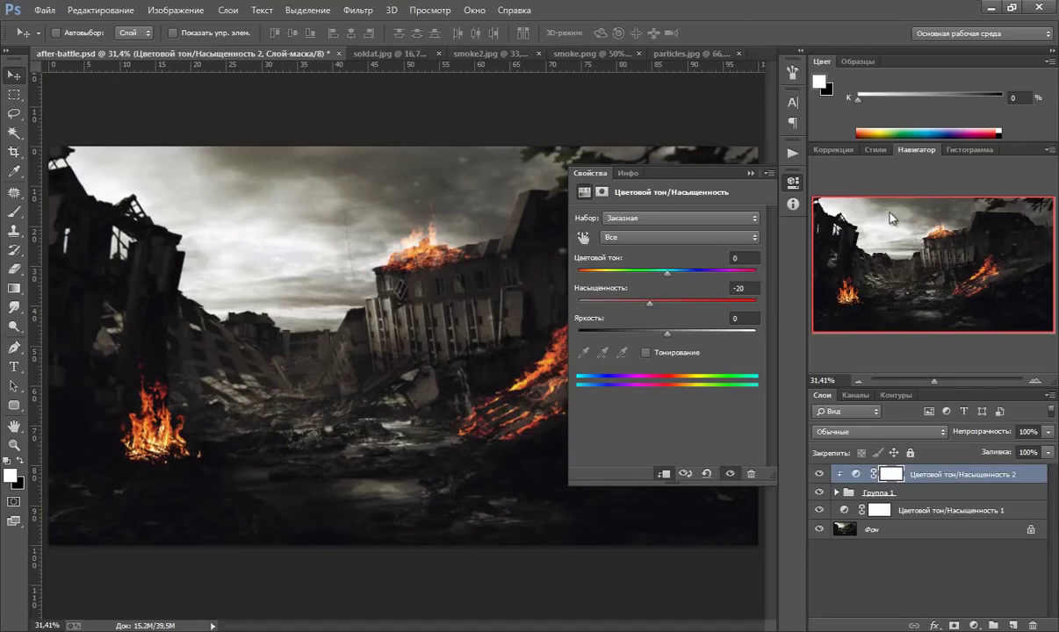
{"action": "left_click", "coordinate": [750, 173]}
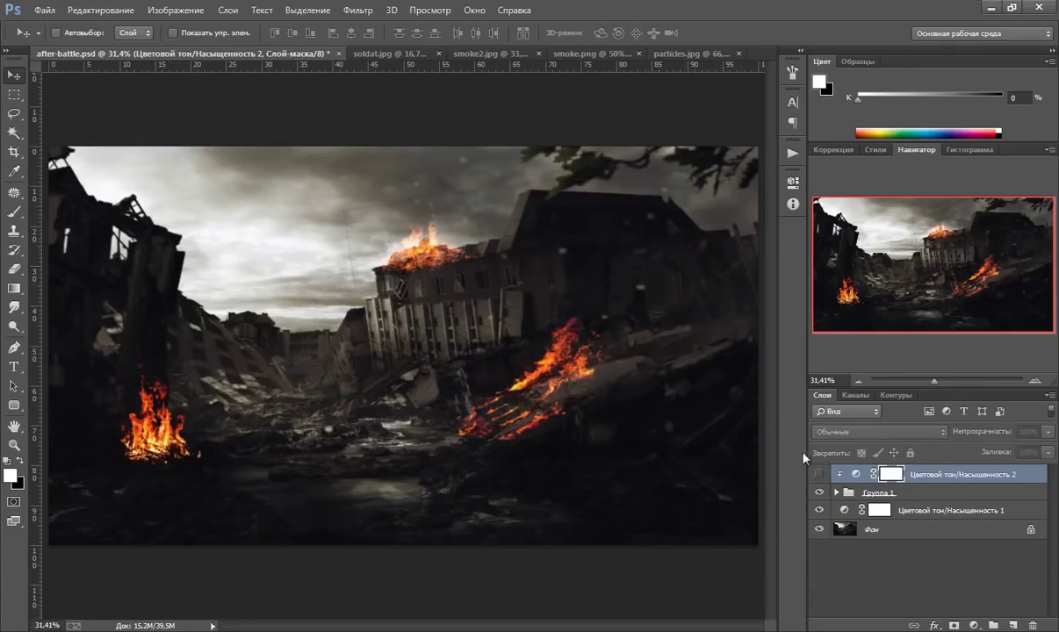
Step: Erase the leftover edges of the rooftop fire layer (Слой 1) in the sky around the flames, using Eraser sizes 200 and 125
{"action": "left_click", "coordinate": [16, 446]}
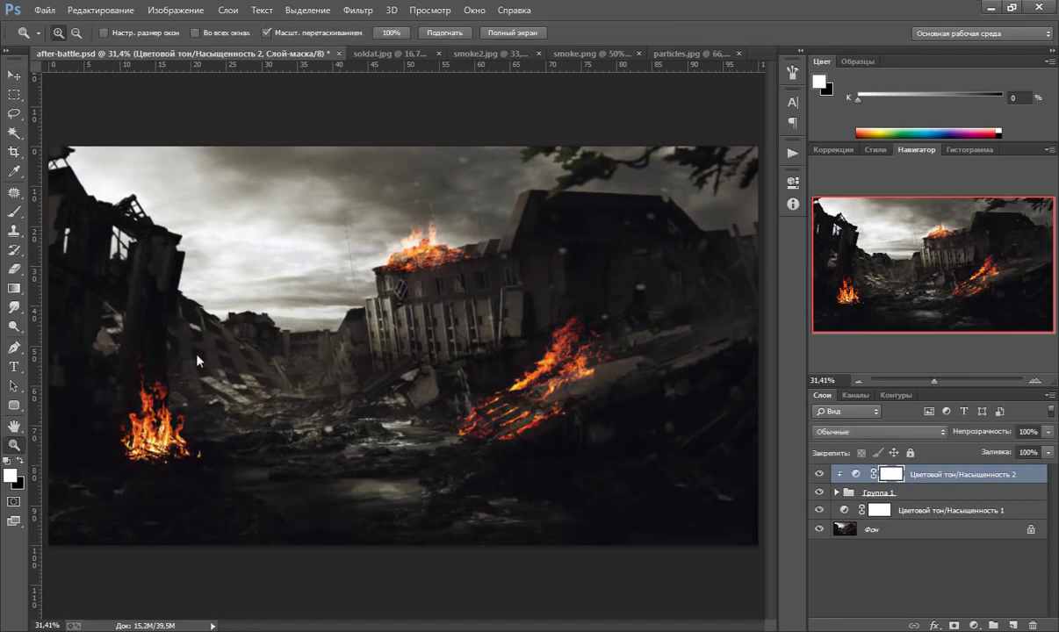
{"action": "left_click_drag", "start_coordinate": [332, 242], "coordinate": [341, 216]}
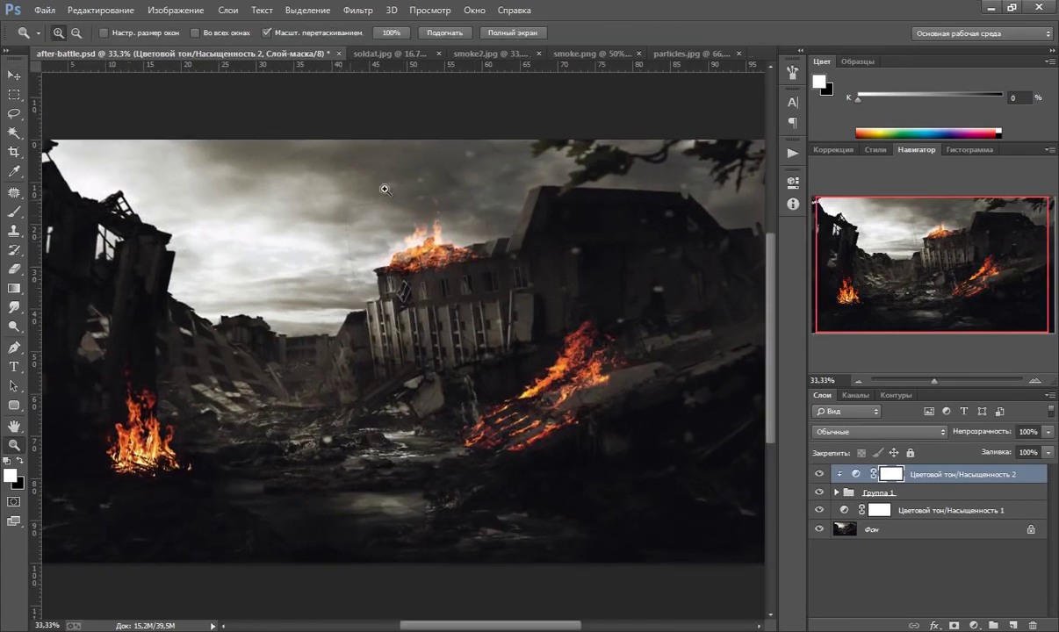
{"action": "right_click", "coordinate": [429, 251]}
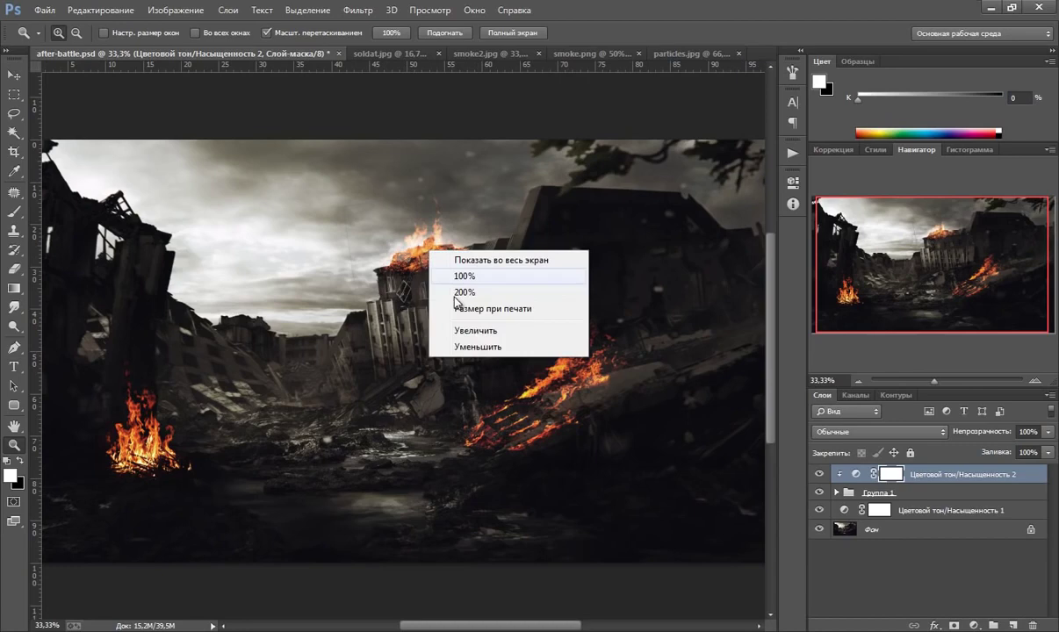
{"action": "left_click", "coordinate": [458, 347]}
{"action": "left_click", "coordinate": [377, 243]}
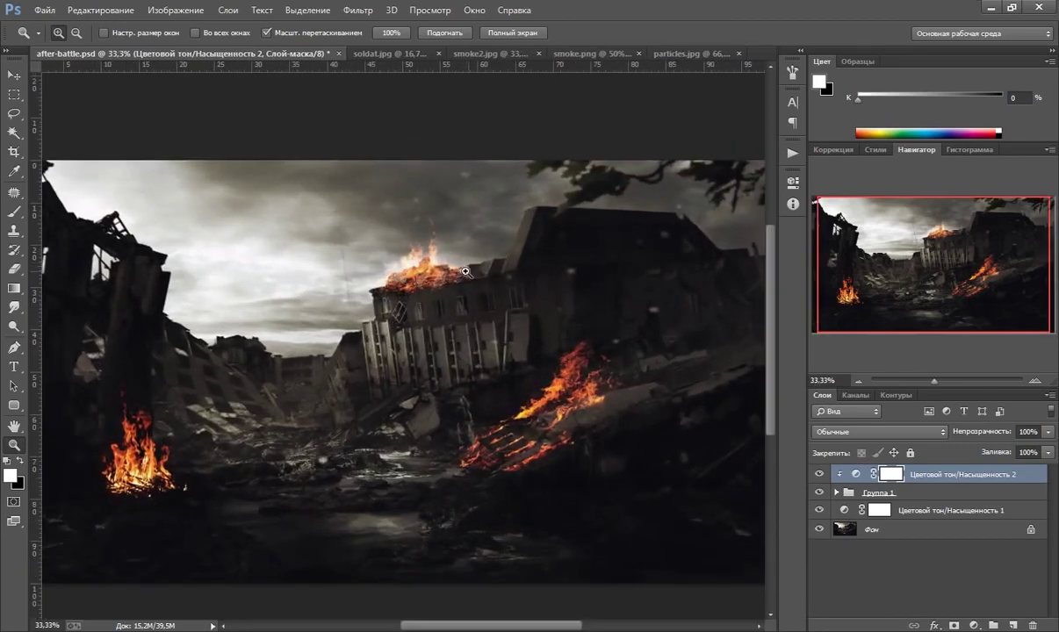
{"action": "left_click", "coordinate": [836, 492]}
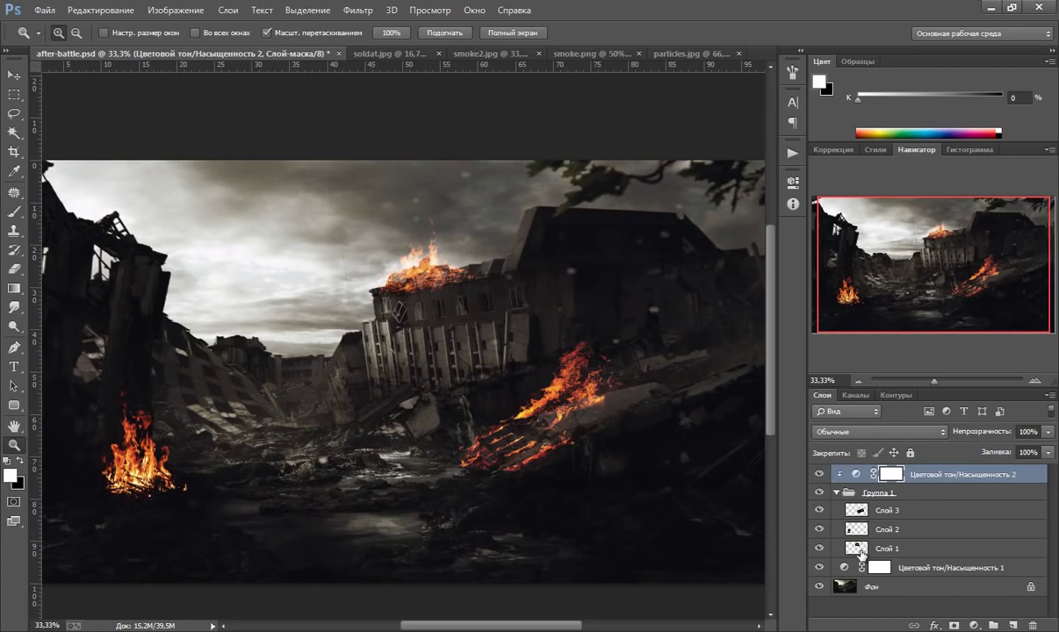
{"action": "left_click", "coordinate": [860, 551]}
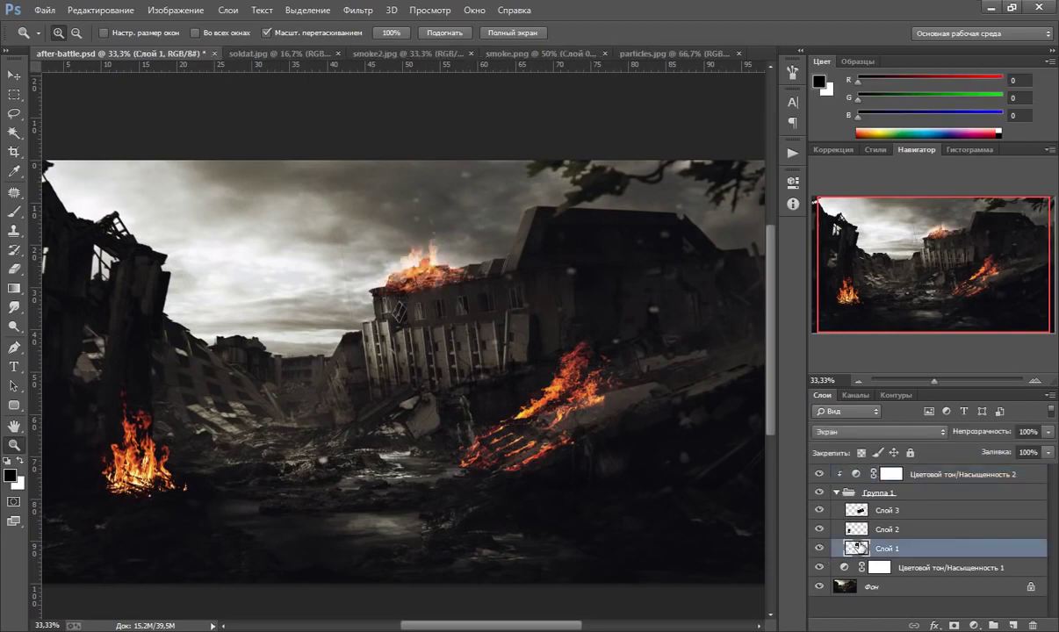
{"action": "left_click", "coordinate": [14, 269]}
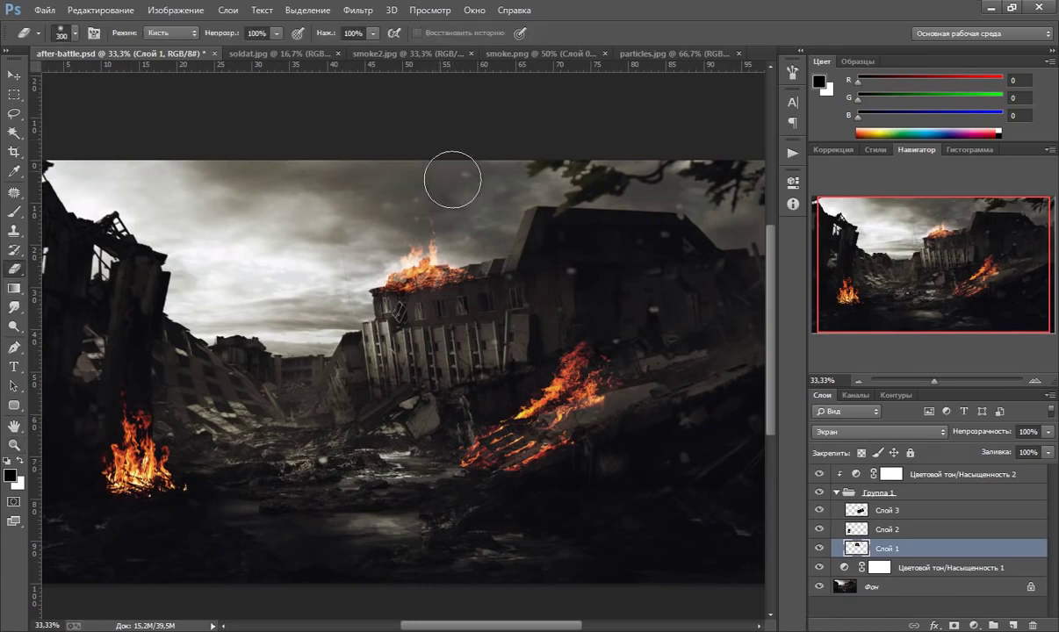
{"action": "key", "text": "bracketleft"}
{"action": "key", "text": "bracketleft"}
{"action": "key", "text": "bracketleft"}
{"action": "key", "text": "bracketleft"}
{"action": "key", "text": "bracketleft"}
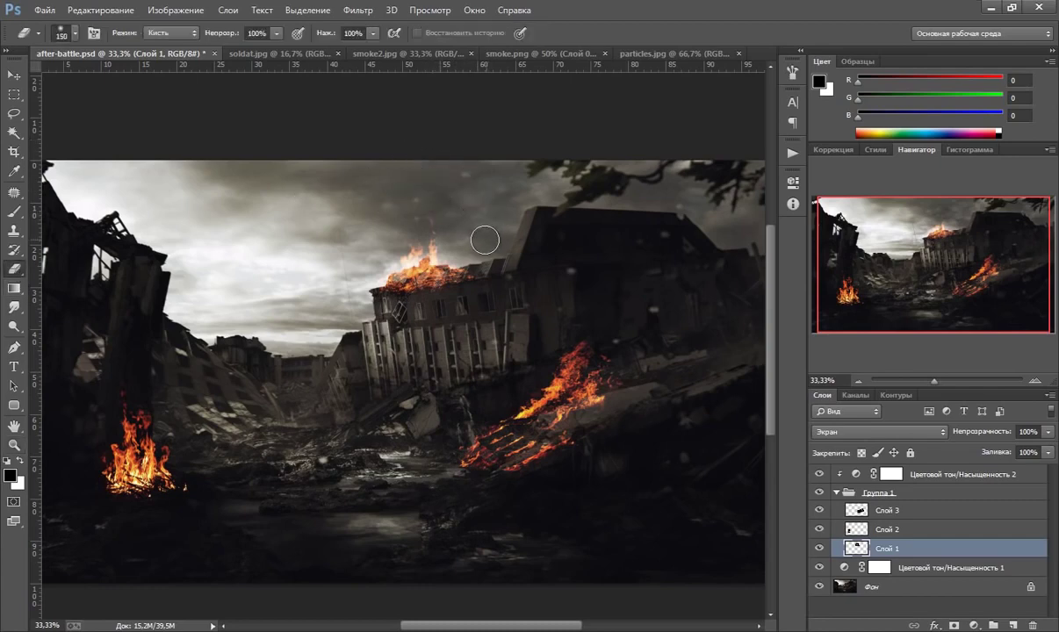
{"action": "key", "text": "bracketright"}
{"action": "key", "text": "bracketright"}
{"action": "key", "text": "bracketright"}
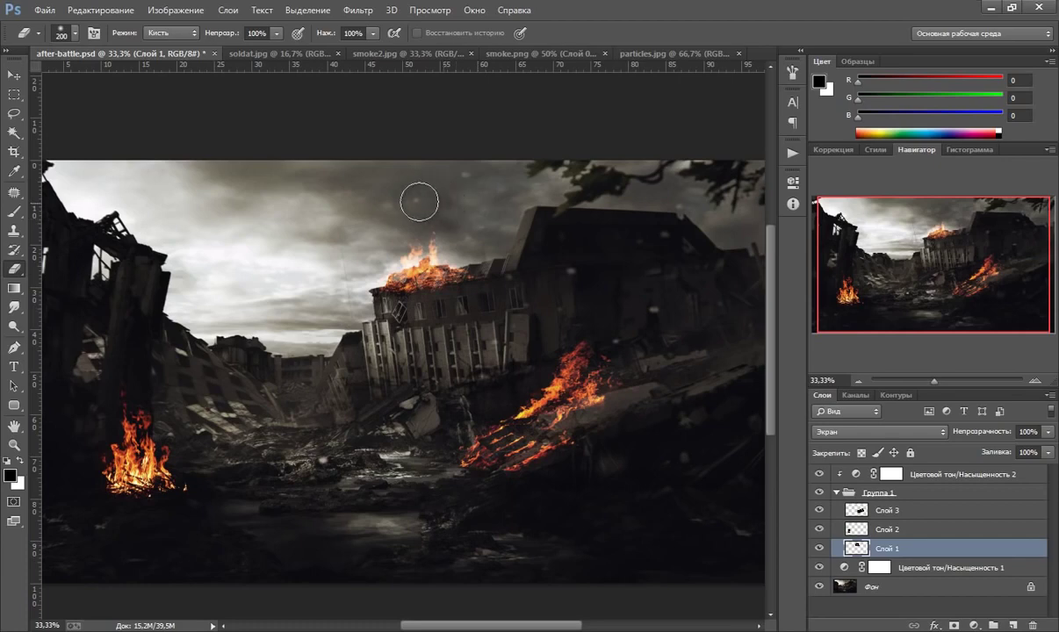
{"action": "mouse_move", "coordinate": [390, 208]}
{"action": "left_mouse_down"}
{"action": "mouse_move", "coordinate": [347, 241]}
{"action": "mouse_move", "coordinate": [330, 262]}
{"action": "left_mouse_up"}
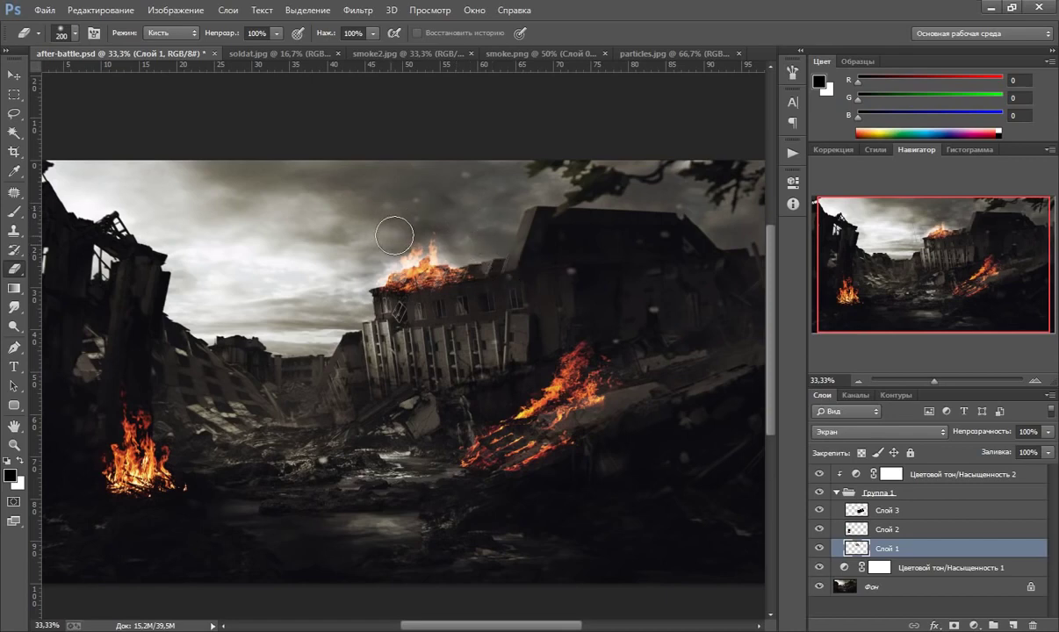
{"action": "key", "text": "bracketleft"}
{"action": "key", "text": "bracketleft"}
{"action": "key", "text": "bracketleft"}
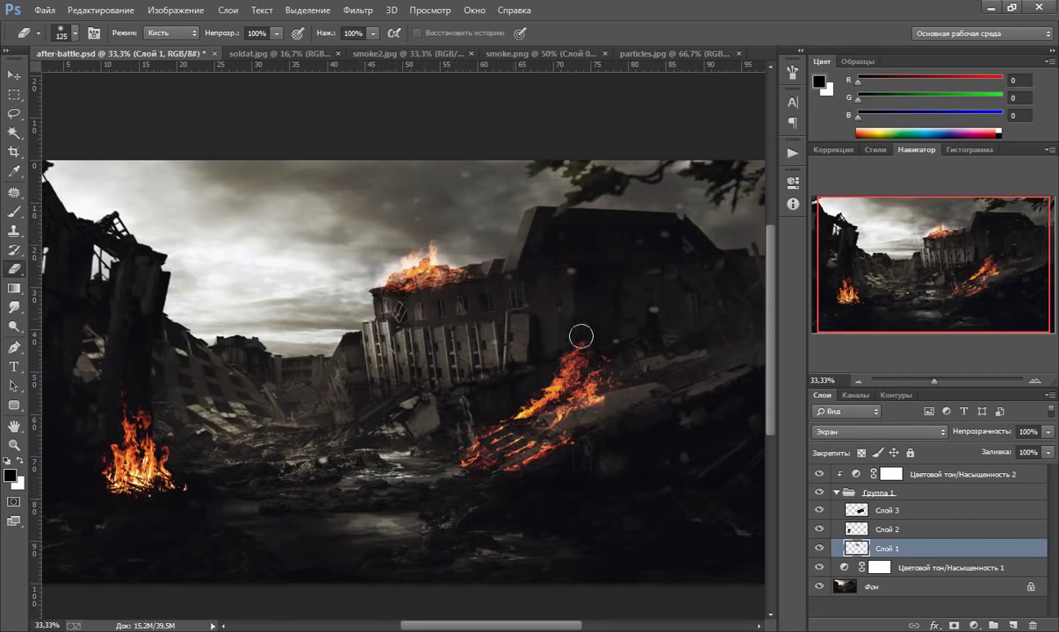
Step: Collapse the fire group and stamp all visible layers into a new layer above the clipped Hue/Saturation adjustment
{"action": "left_click", "coordinate": [836, 493]}
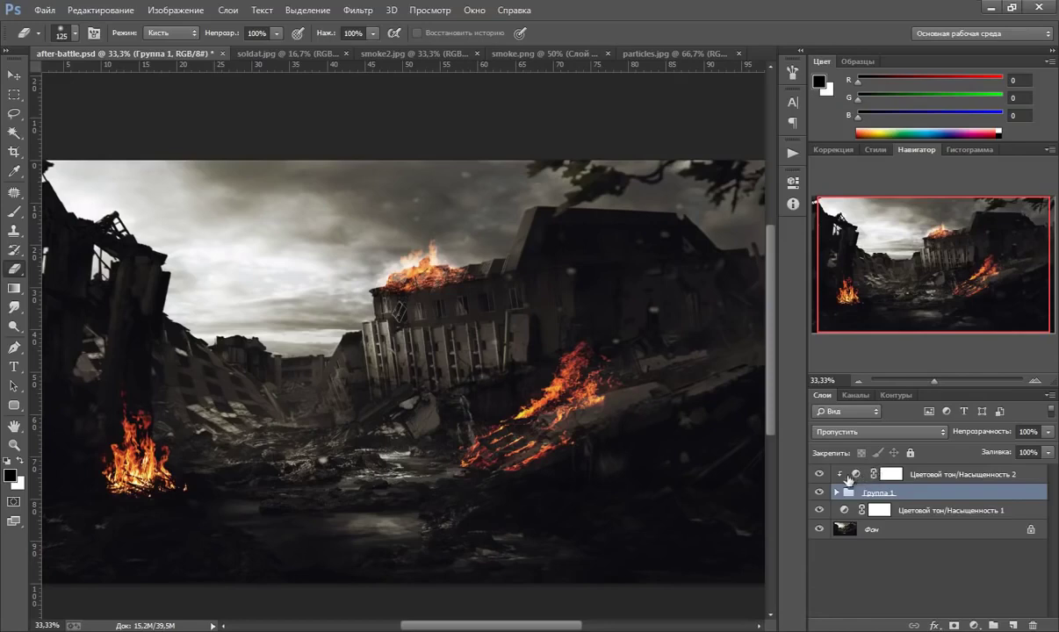
{"action": "left_click", "coordinate": [891, 474]}
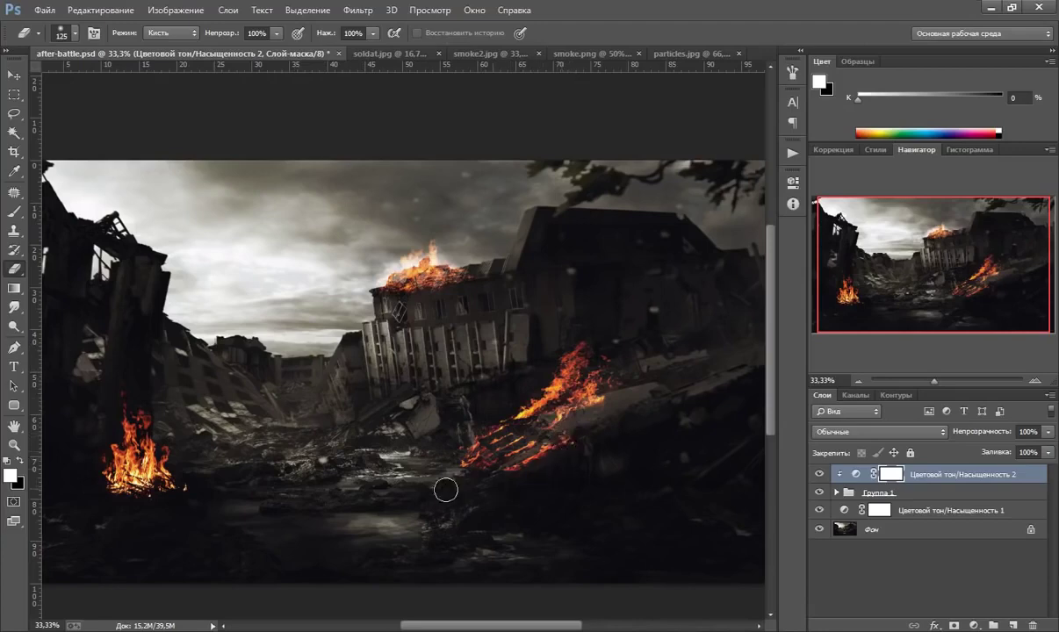
{"action": "left_click", "coordinate": [856, 476]}
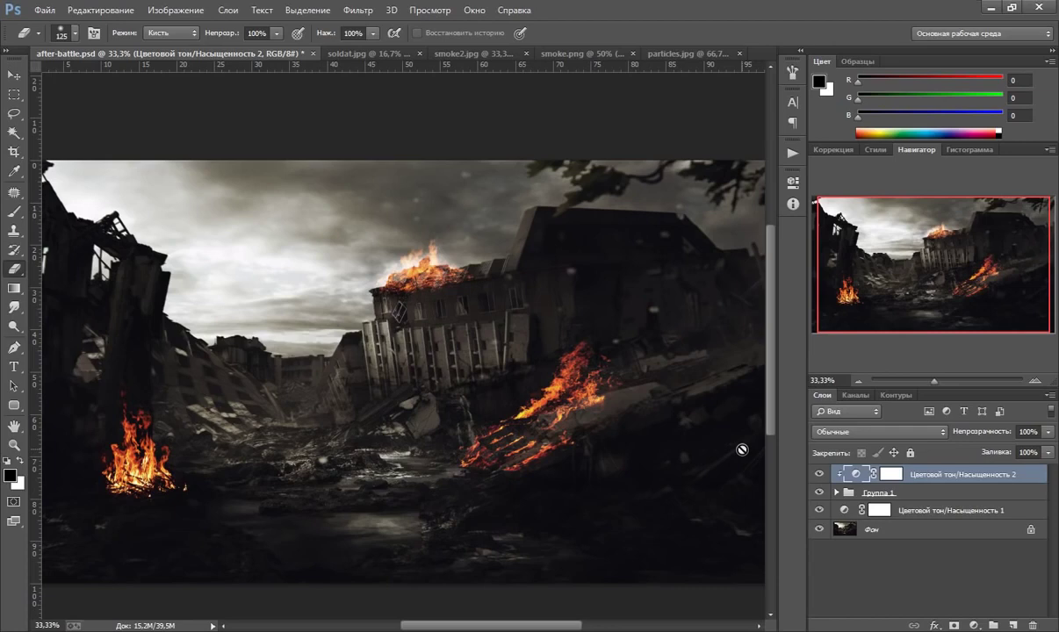
{"action": "key", "text": "ctrl+shift+alt+e"}
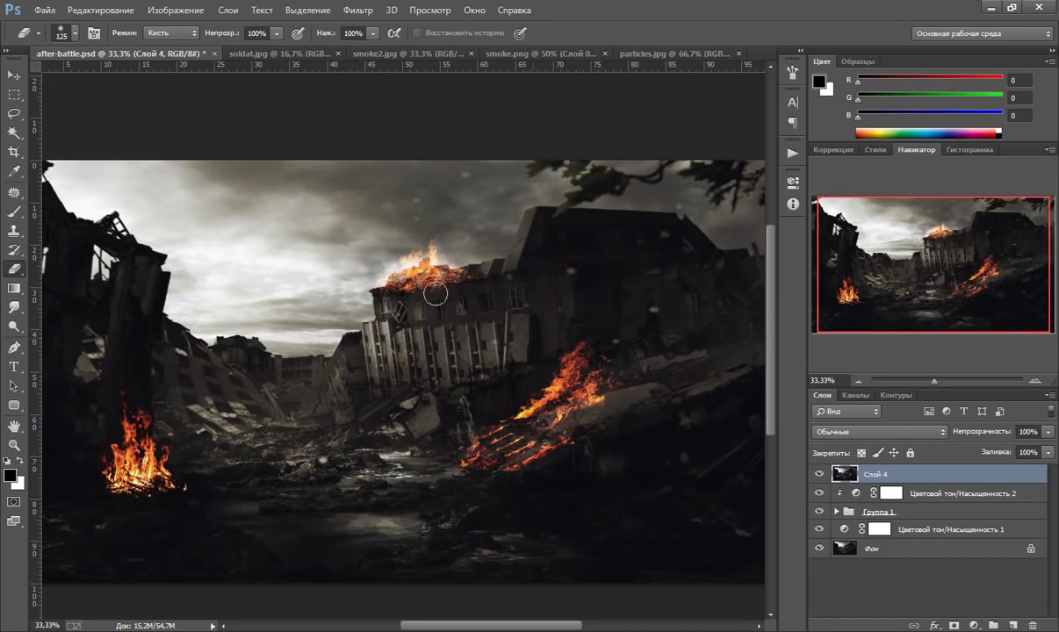
Step: Apply Lens Blur (Размытие при малой глубине резкости) with radius 50 and monochromatic noise of 1 to the merged layer
{"action": "left_click", "coordinate": [355, 11]}
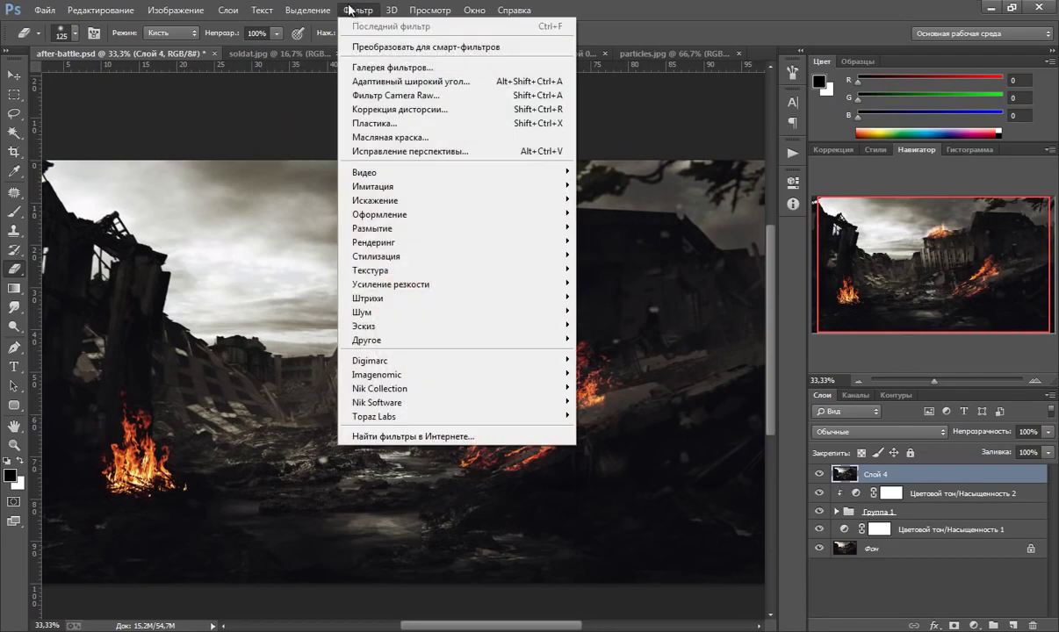
{"action": "mouse_move", "coordinate": [395, 230]}
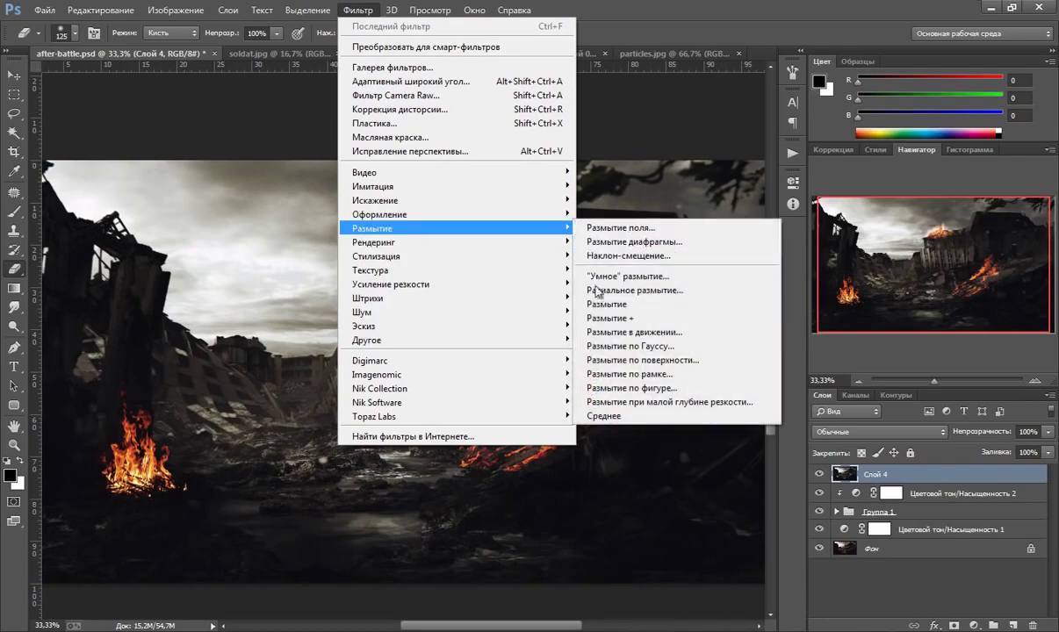
{"action": "left_click", "coordinate": [619, 402]}
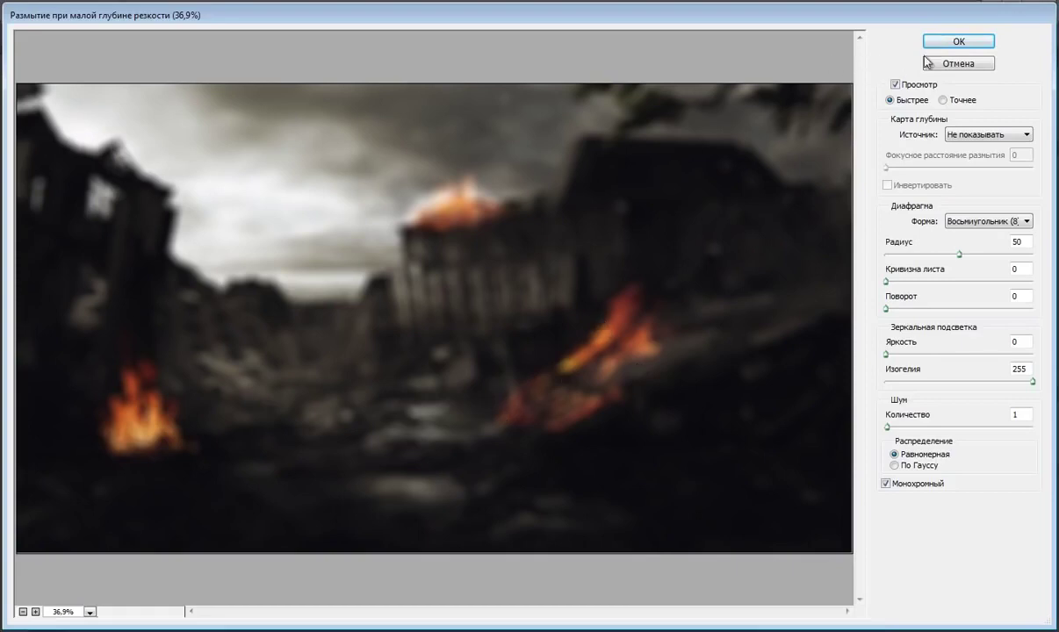
{"action": "left_click", "coordinate": [955, 42]}
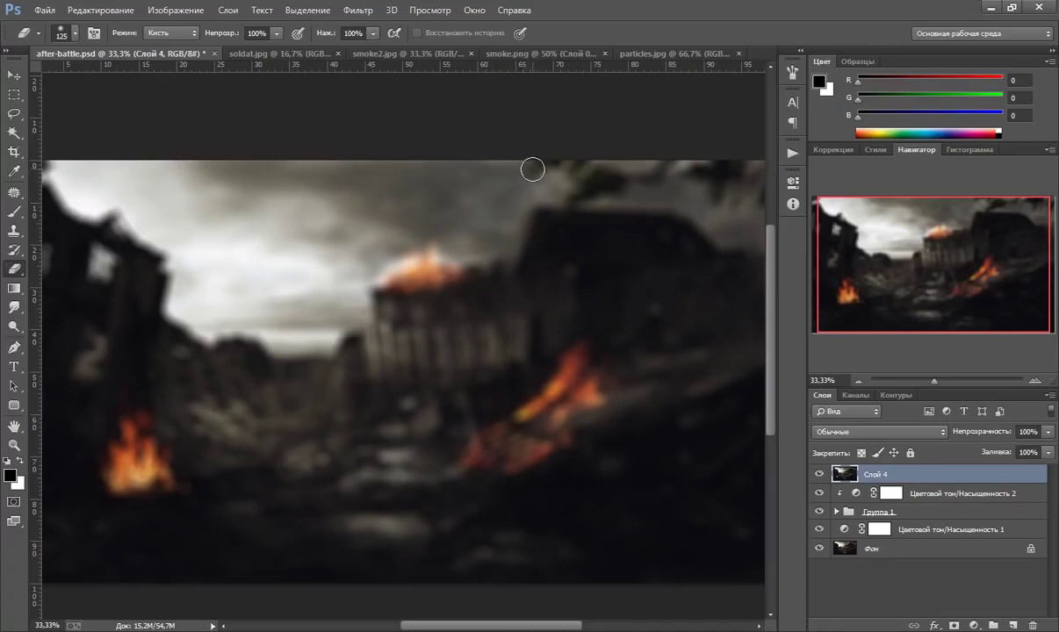
Step: Copy the entire soldat.jpg image into after-battle.psd as the topmost layer and close the soldat.jpg document
{"action": "left_click", "coordinate": [263, 53]}
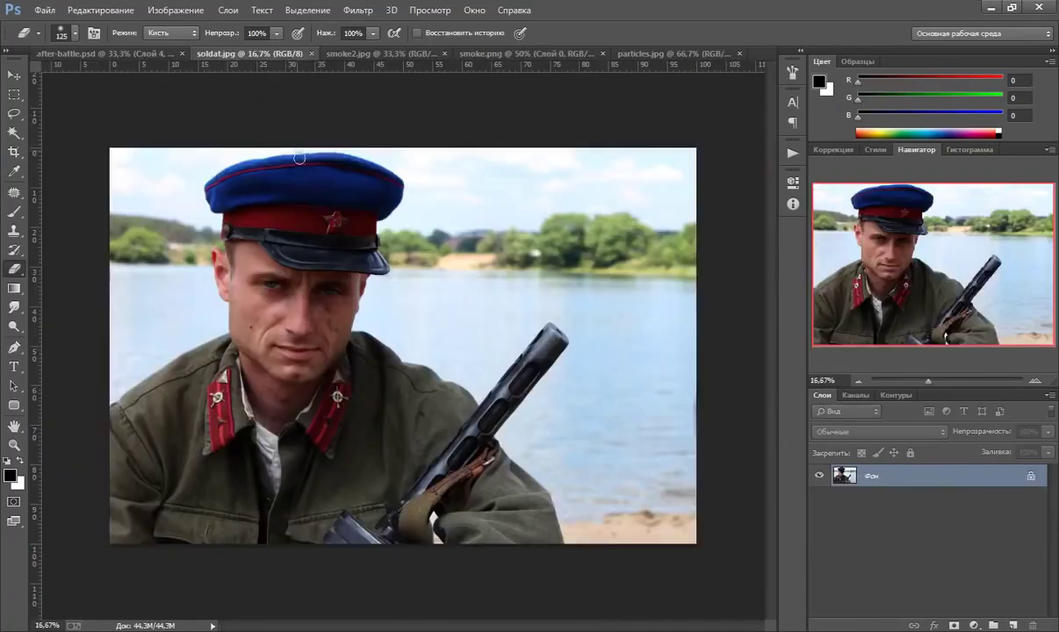
{"action": "key", "text": "ctrl+a"}
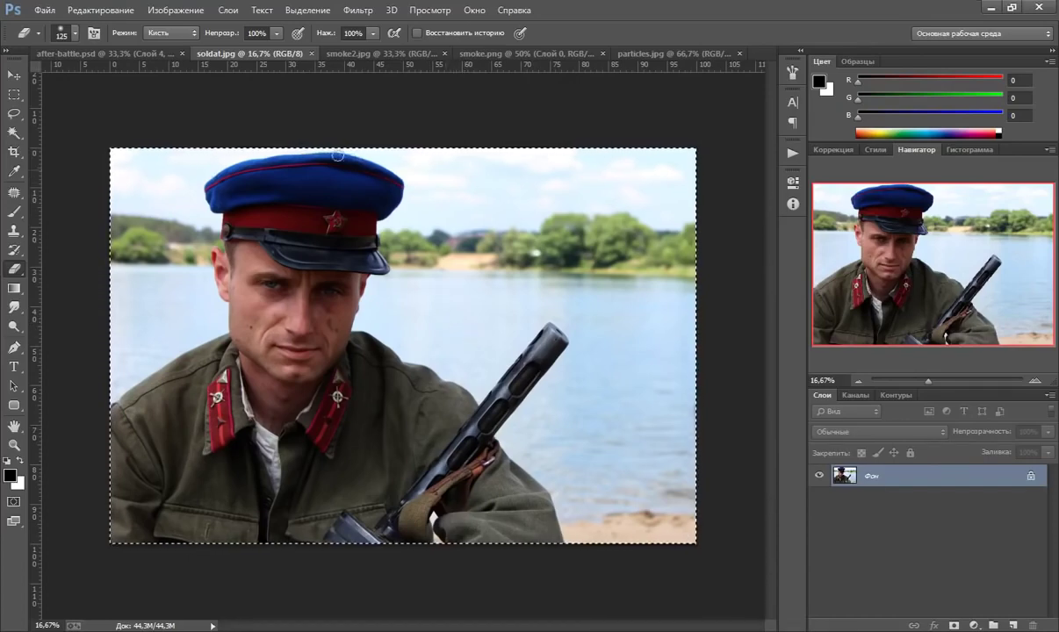
{"action": "left_click", "coordinate": [312, 53]}
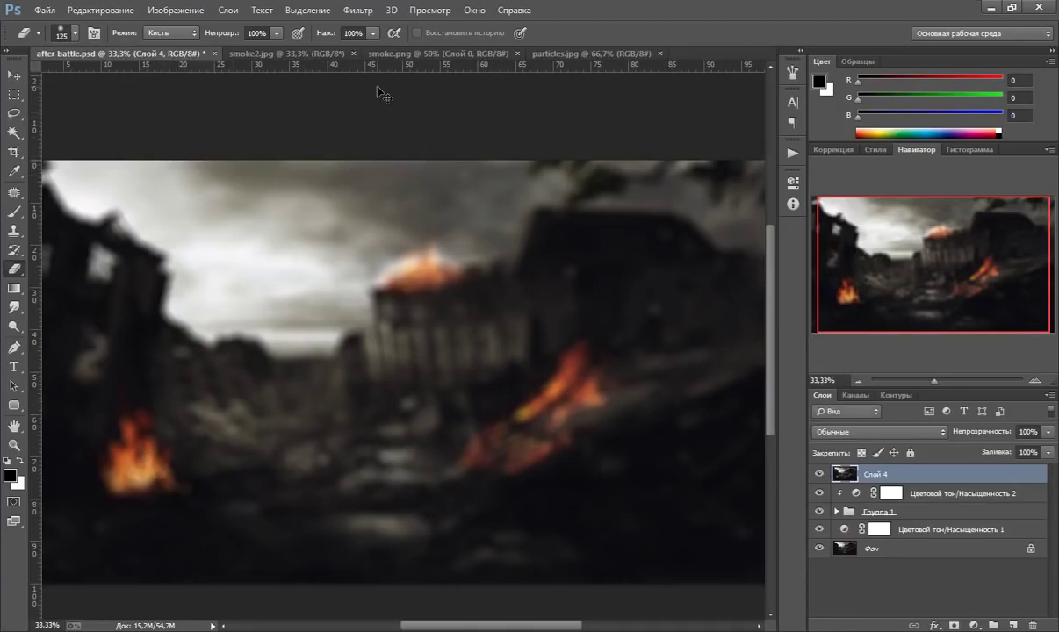
{"action": "key", "text": "ctrl+v"}
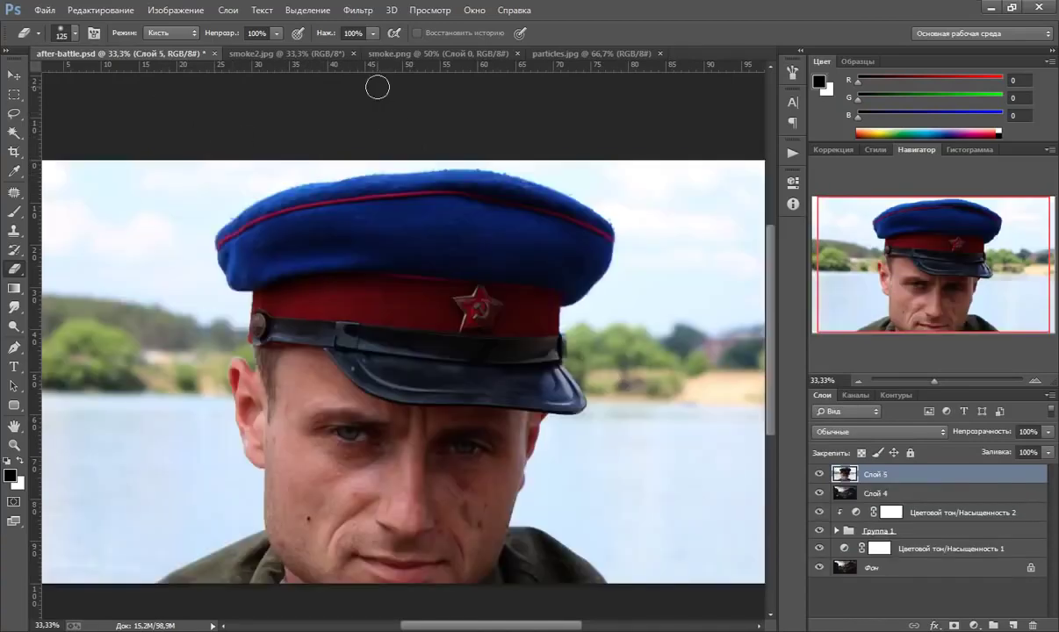
Step: Scale the soldier layer proportionally to about 53,88%, keeping its upper-left corner at the canvas corner
{"action": "key", "text": "ctrl+t"}
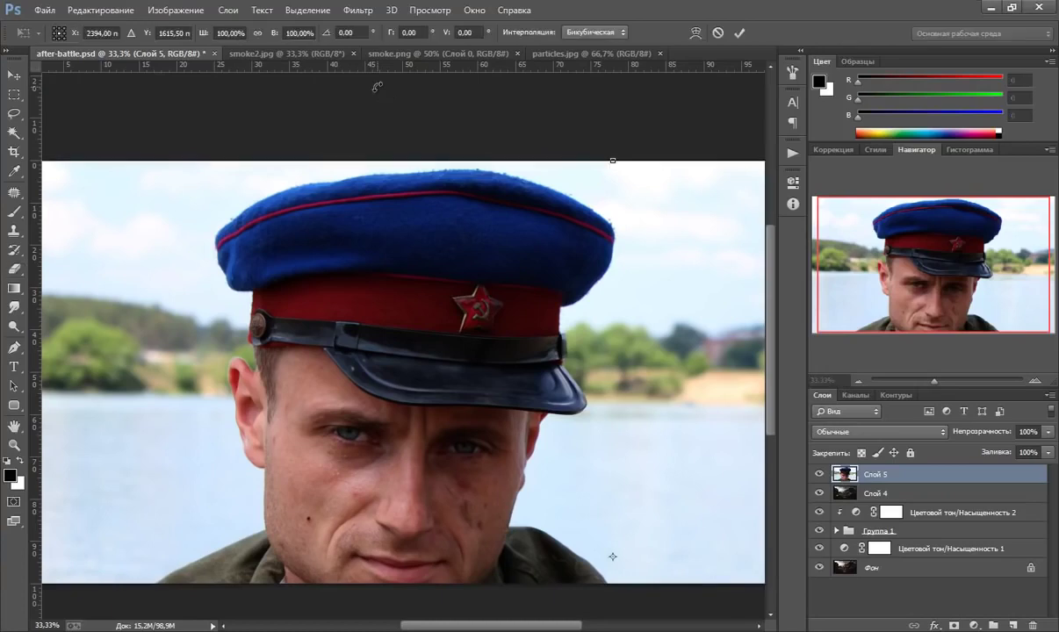
{"action": "key", "text": "ctrl+0"}
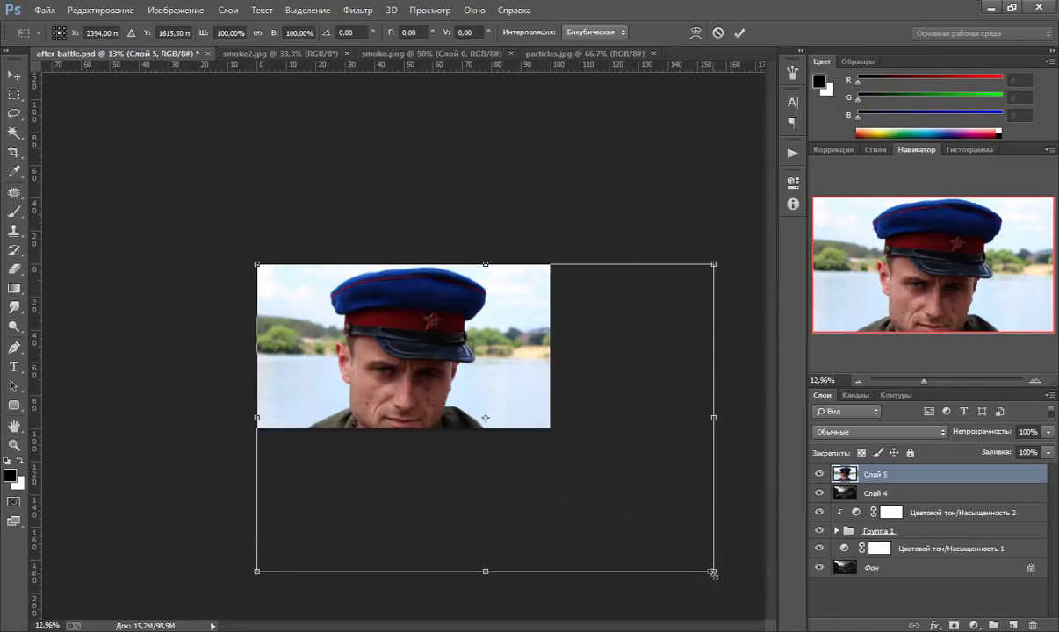
{"action": "left_click_drag", "start_coordinate": [713, 573], "coordinate": [506, 425]}
{"action": "scroll", "coordinate": [489, 423], "scroll_direction": "up", "scroll_amount": 5}
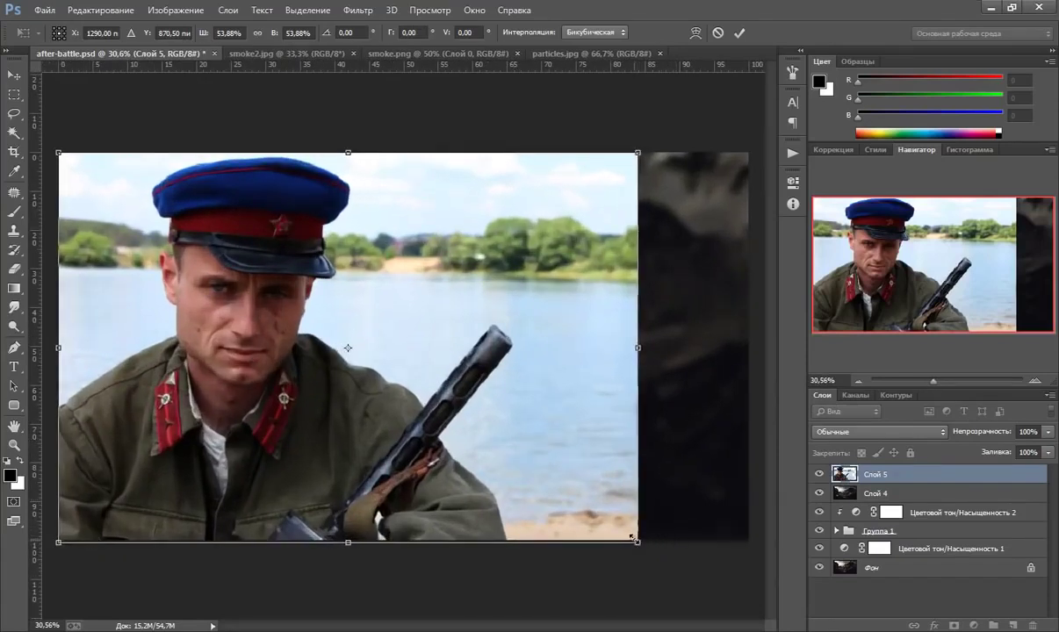
{"action": "key", "text": "e"}
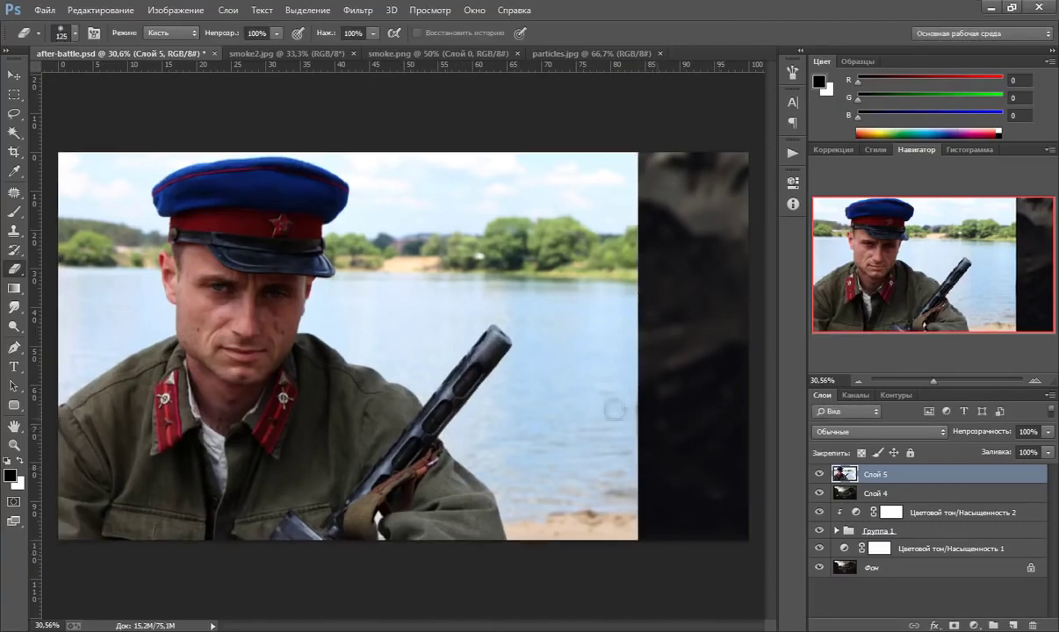
{"action": "left_click", "coordinate": [13, 445]}
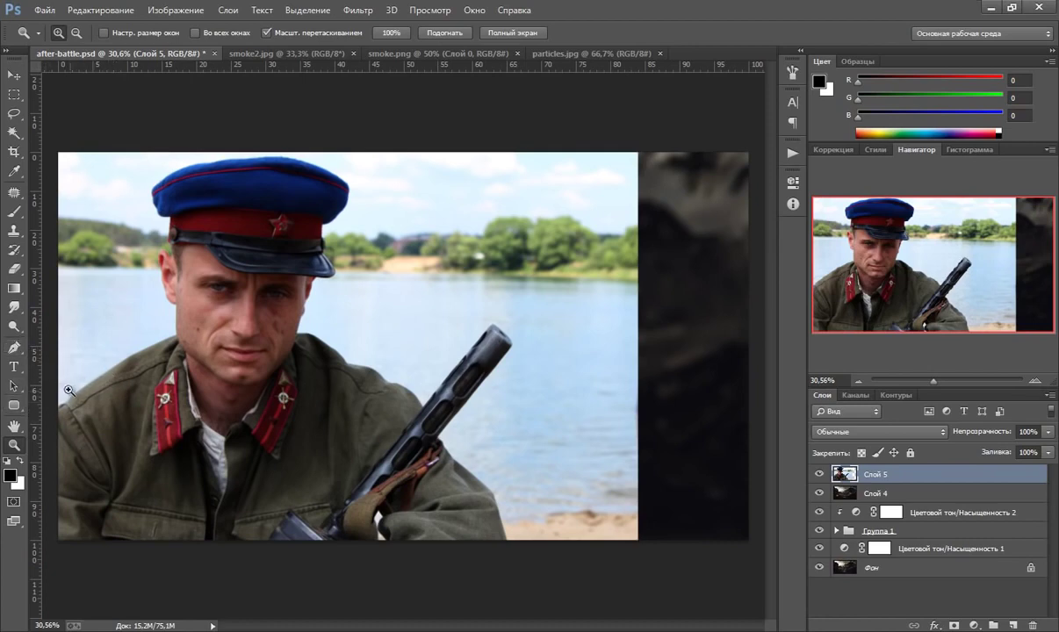
Step: Trace the soldier's outline with the Pen tool, starting at his shoulder on the canvas edge, and mask out the lake background
{"action": "left_click_drag", "start_coordinate": [67, 369], "coordinate": [125, 384]}
{"action": "left_click", "coordinate": [126, 383]}
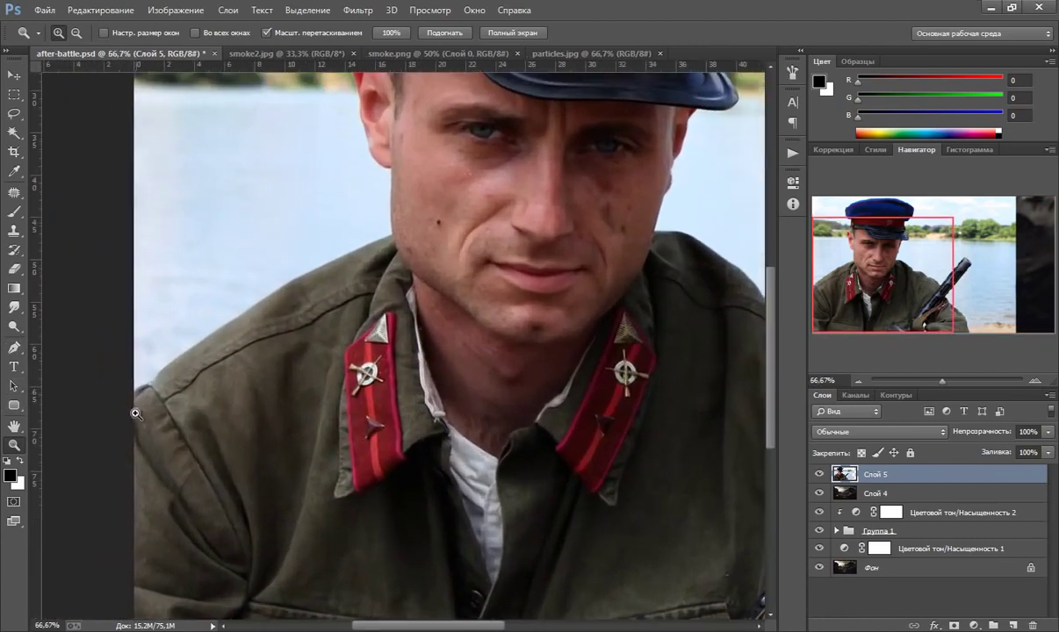
{"action": "left_click", "coordinate": [125, 373]}
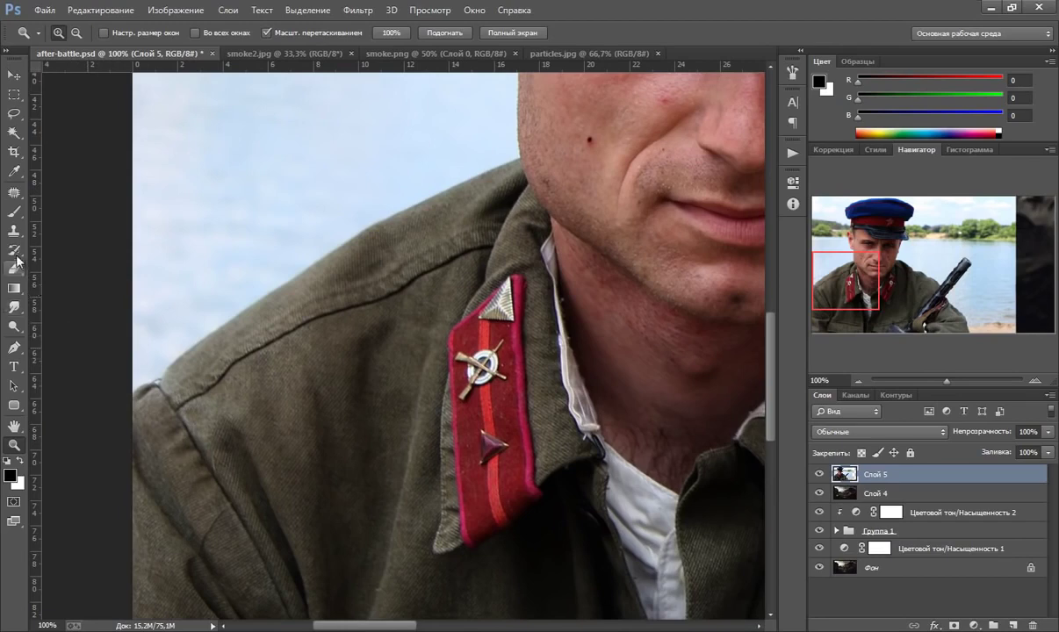
{"action": "left_click", "coordinate": [14, 347]}
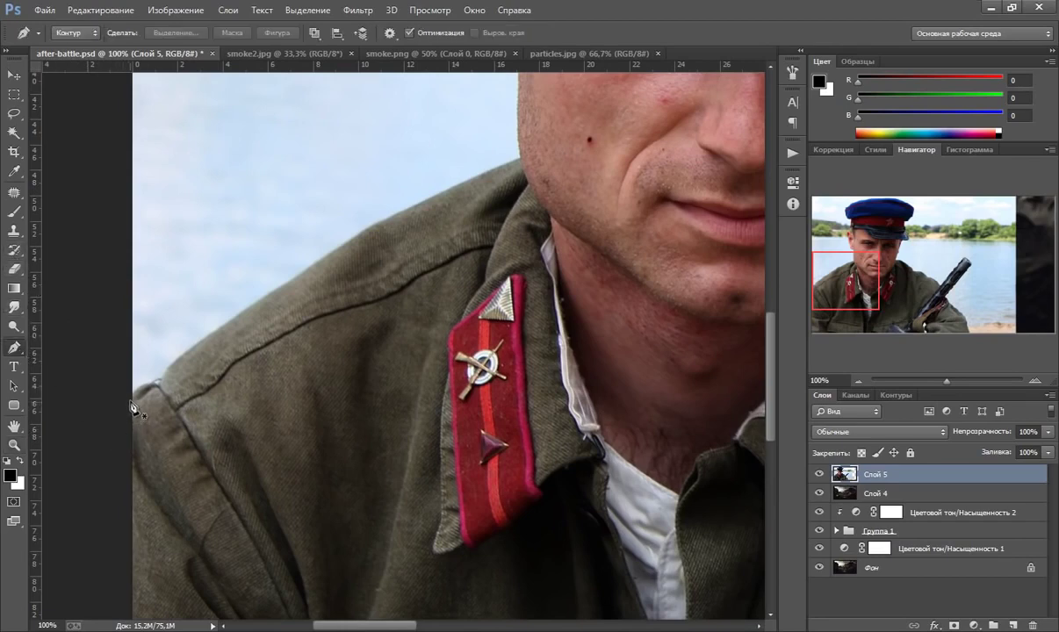
{"action": "left_click", "coordinate": [129, 401]}
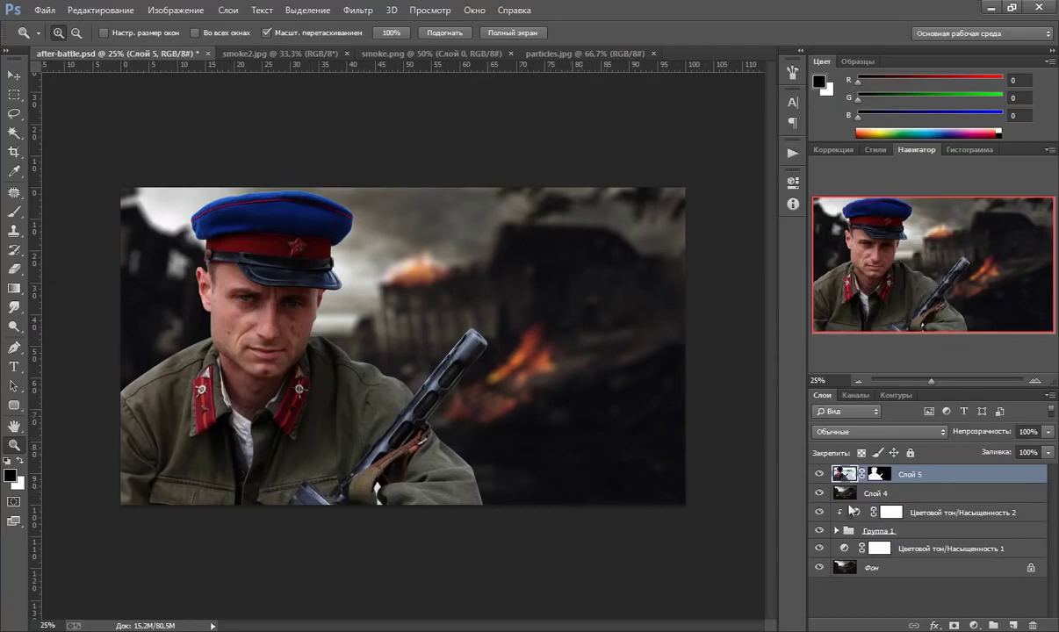
Step: Add a Hue/Saturation (Цветовой тон/Насыщенность) adjustment clipped to the soldier layer and set its saturation to -30
{"action": "left_click", "coordinate": [973, 625]}
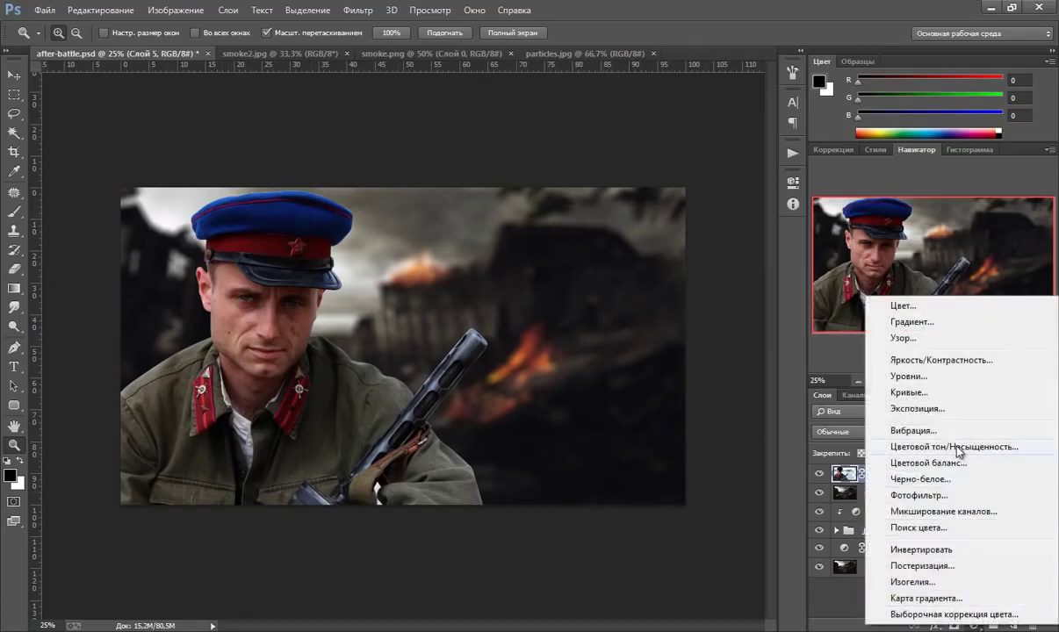
{"action": "left_click", "coordinate": [913, 446]}
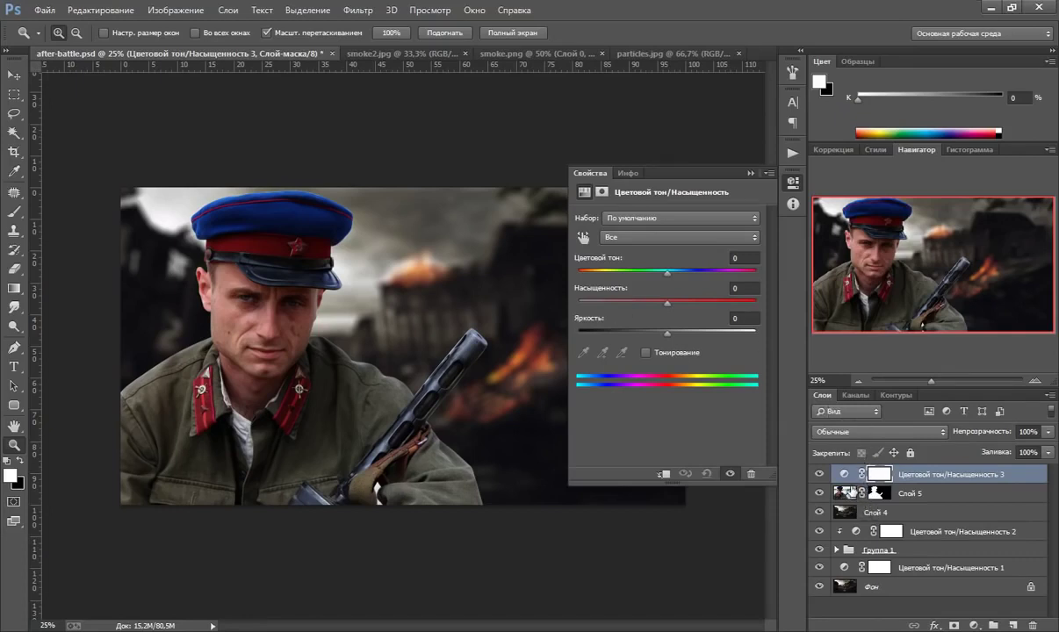
{"action": "key", "text": "alt"}
{"action": "left_click", "coordinate": [848, 481], "text": "alt"}
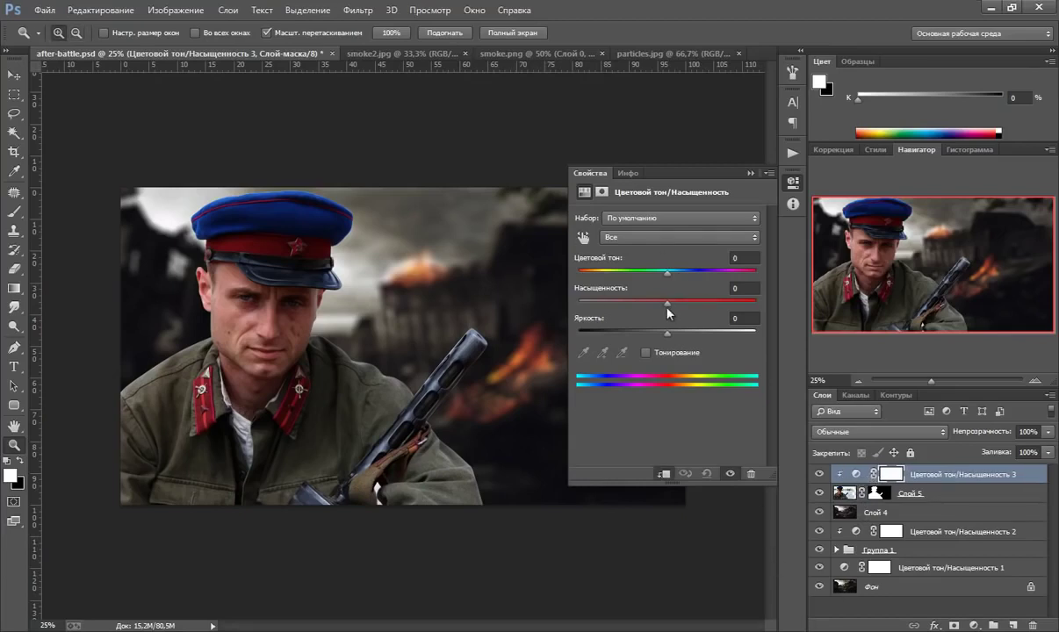
{"action": "left_click_drag", "start_coordinate": [667, 303], "coordinate": [647, 303]}
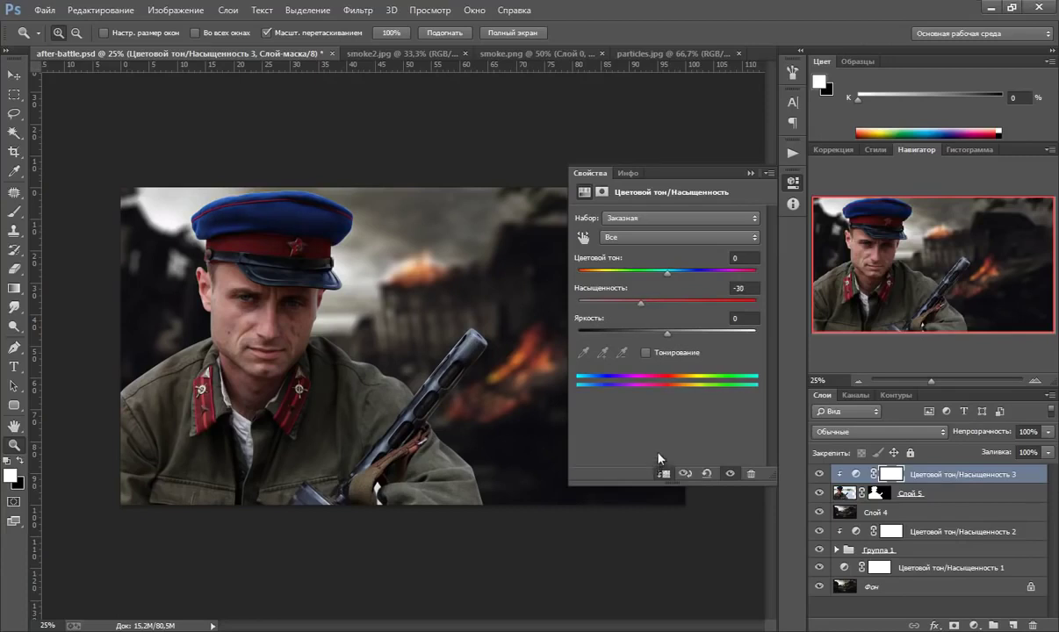
{"action": "left_click", "coordinate": [751, 173]}
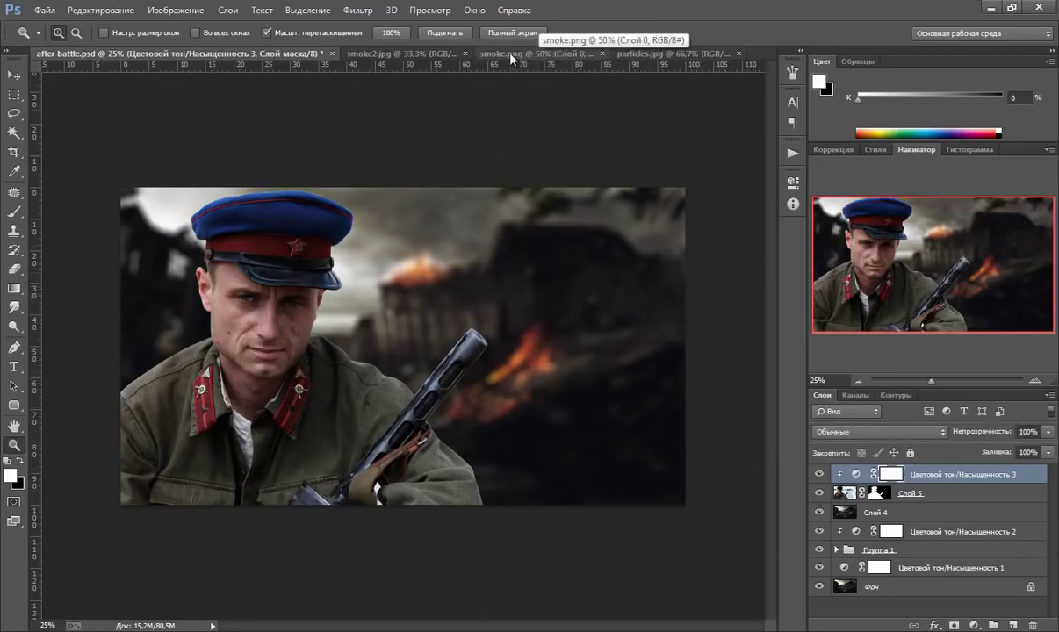
Step: Copy the entire smoke2.jpg image into after-battle.psd as the topmost layer
{"action": "left_click", "coordinate": [426, 56]}
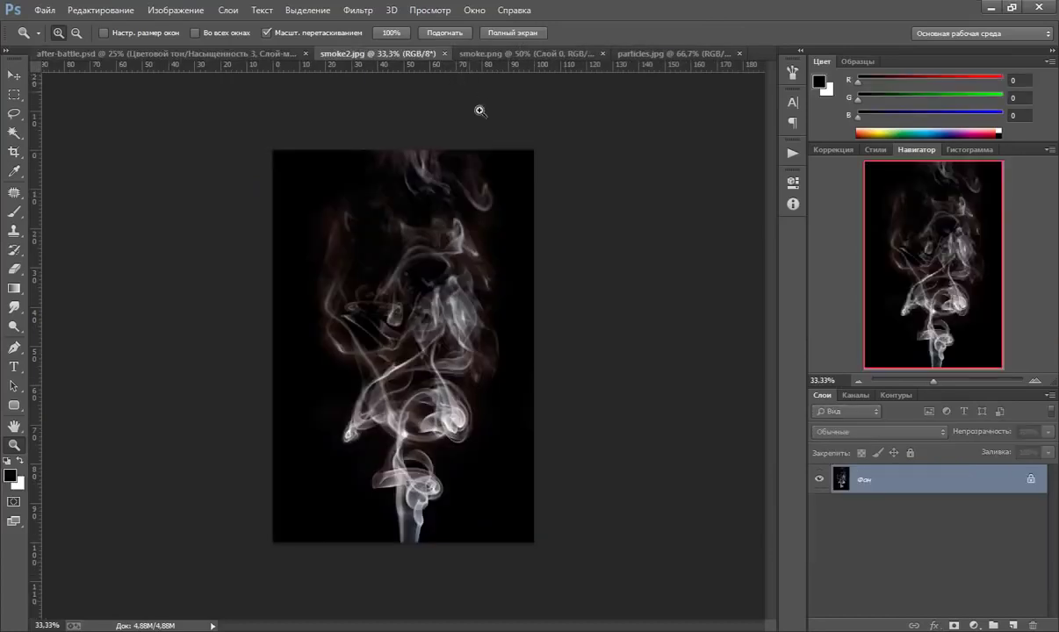
{"action": "key", "text": "ctrl+a"}
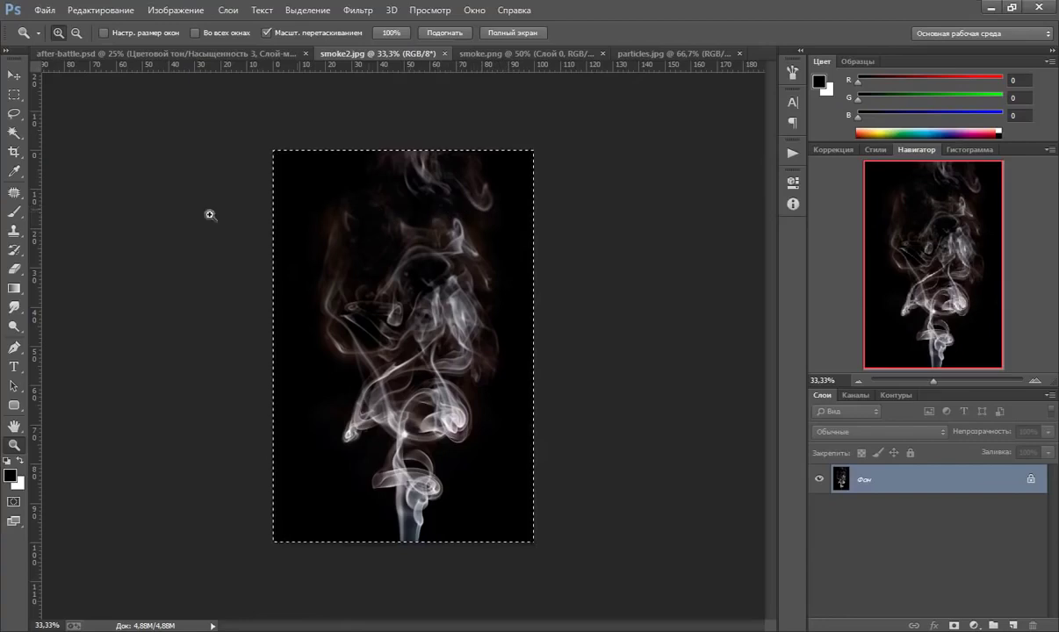
{"action": "left_click", "coordinate": [125, 53]}
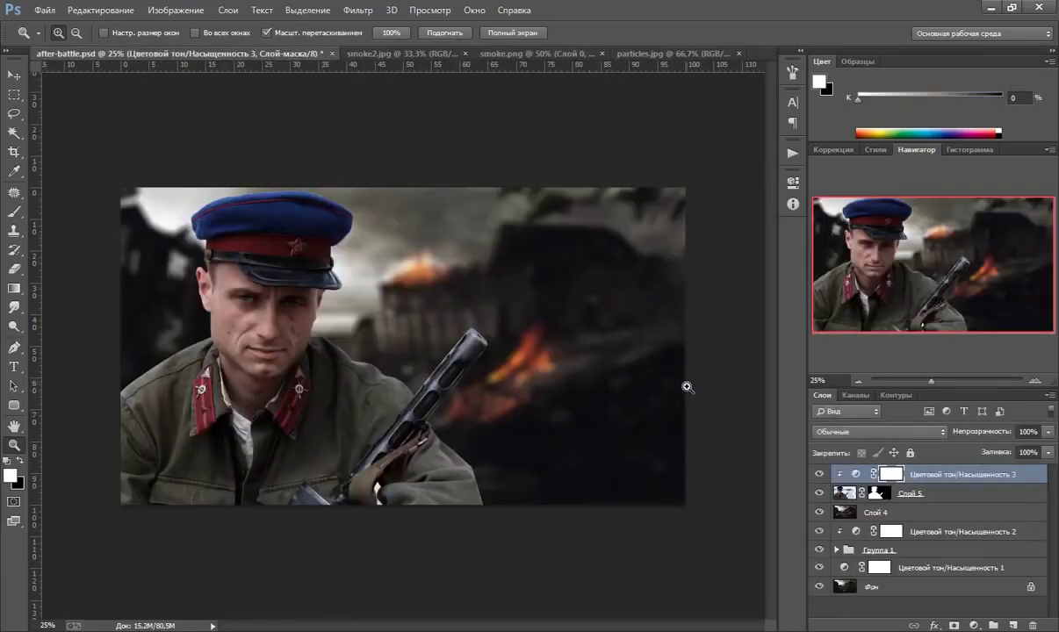
{"action": "key", "text": "ctrl+v"}
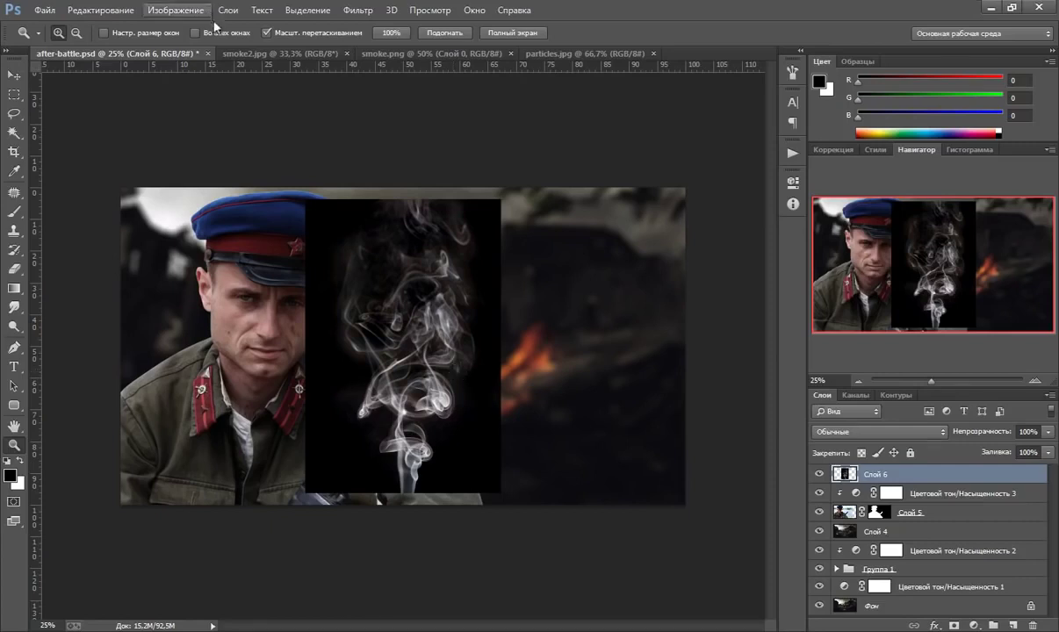
Step: Desaturate the pasted smoke layer and set its blend mode to Screen (Экран)
{"action": "left_click", "coordinate": [168, 11]}
{"action": "mouse_move", "coordinate": [193, 54]}
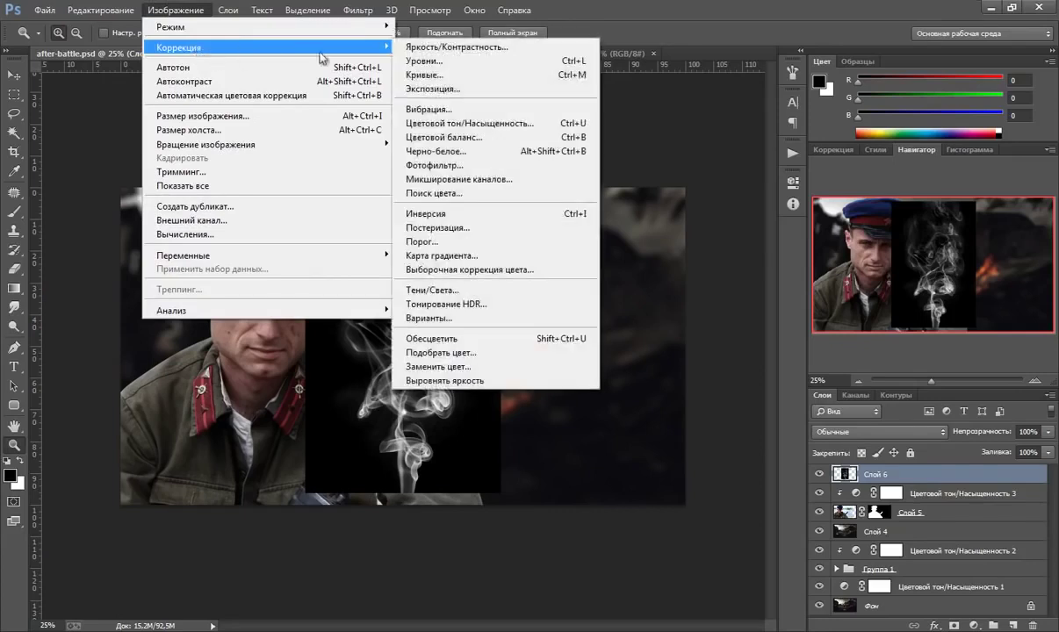
{"action": "left_click", "coordinate": [645, 38]}
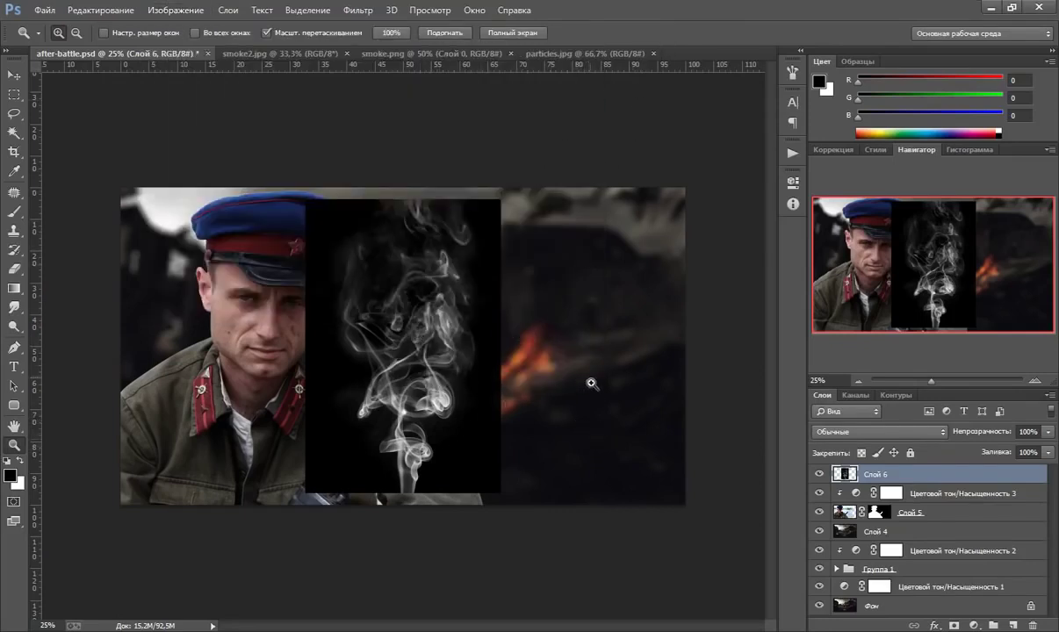
{"action": "left_click", "coordinate": [855, 436]}
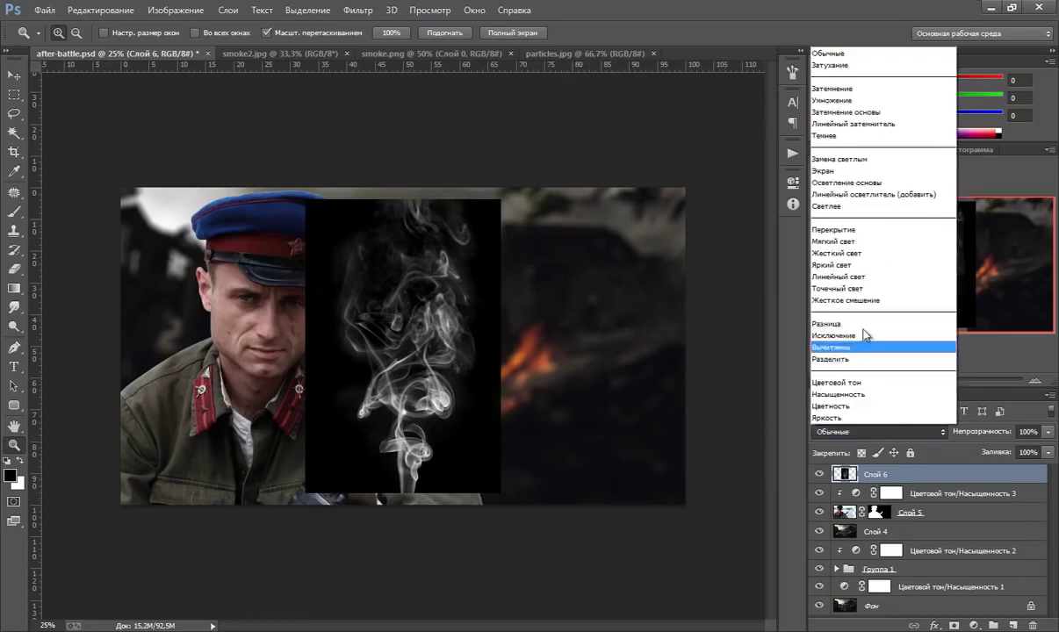
{"action": "left_click", "coordinate": [829, 173]}
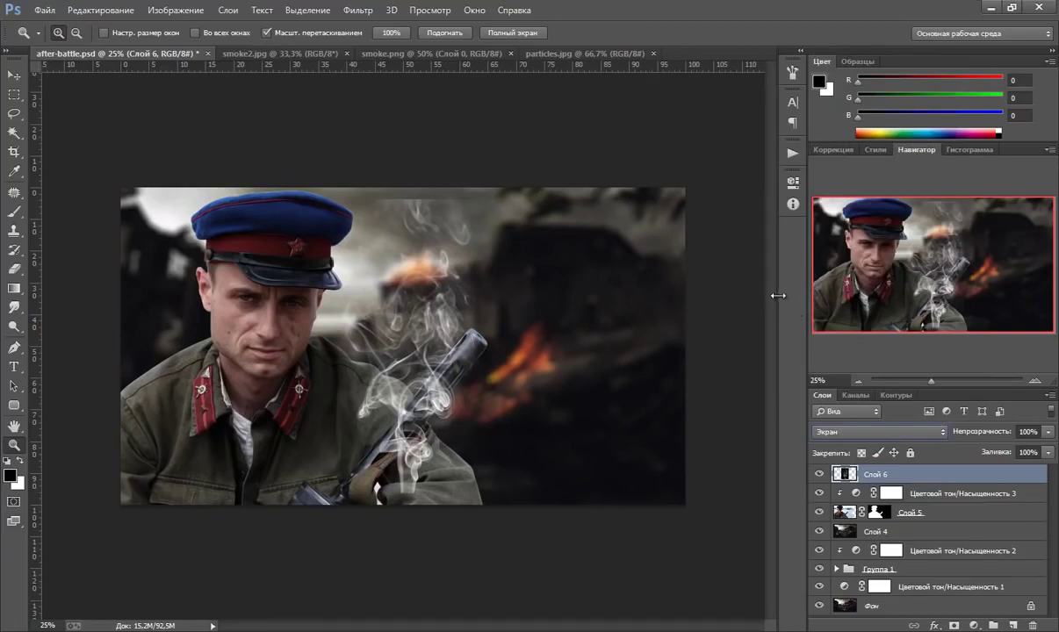
Step: Scale the smoke layer proportionally to about 55% and place it so the smoke rises from the gun's muzzle
{"action": "key", "text": "ctrl+t"}
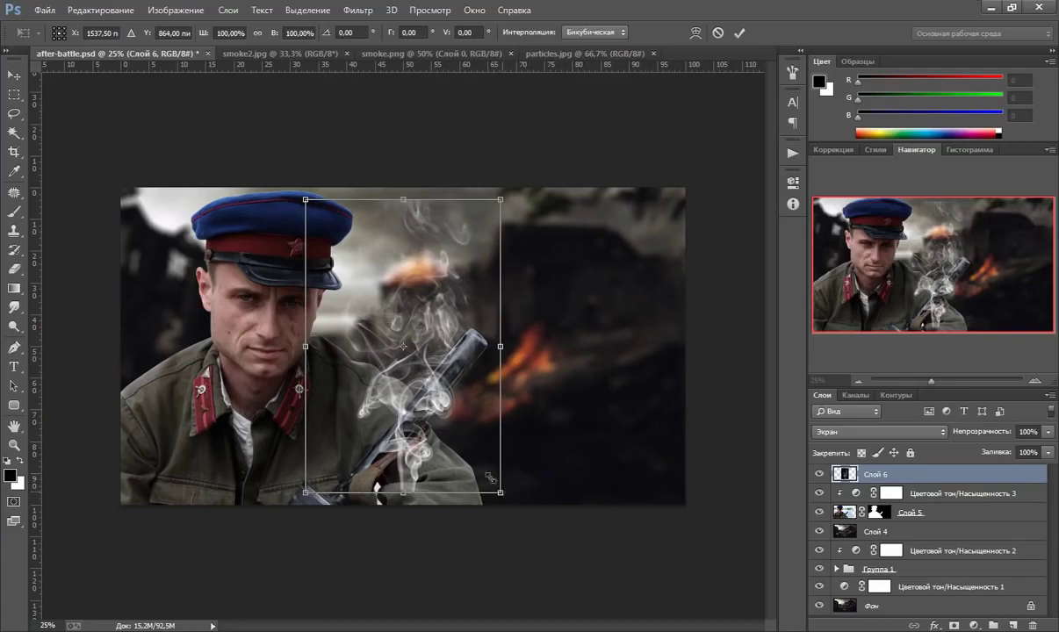
{"action": "left_click_drag", "start_coordinate": [499, 493], "coordinate": [441, 408]}
{"action": "left_click_drag", "start_coordinate": [390, 308], "coordinate": [484, 276]}
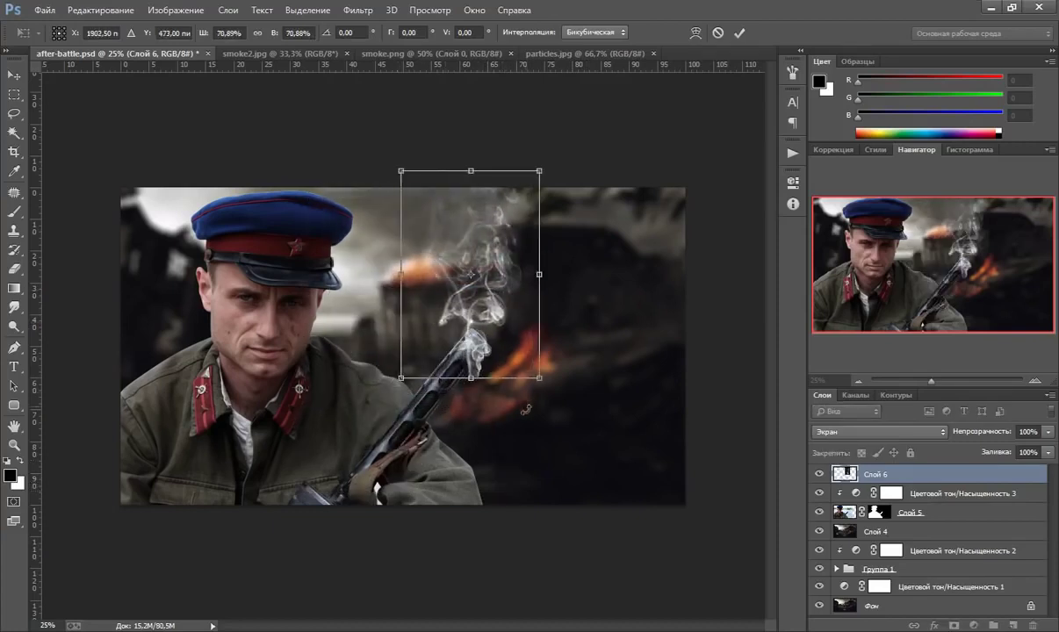
{"action": "left_click_drag", "start_coordinate": [539, 379], "coordinate": [518, 344]}
{"action": "left_click_drag", "start_coordinate": [478, 238], "coordinate": [491, 230]}
{"action": "left_click_drag", "start_coordinate": [532, 331], "coordinate": [525, 322]}
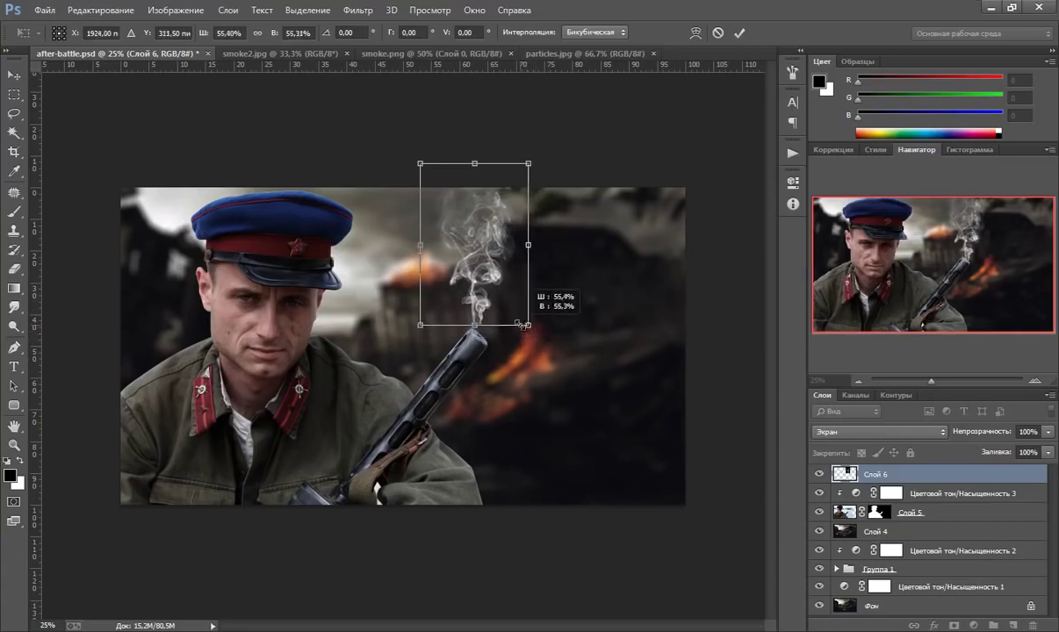
{"action": "left_click_drag", "start_coordinate": [493, 274], "coordinate": [498, 288]}
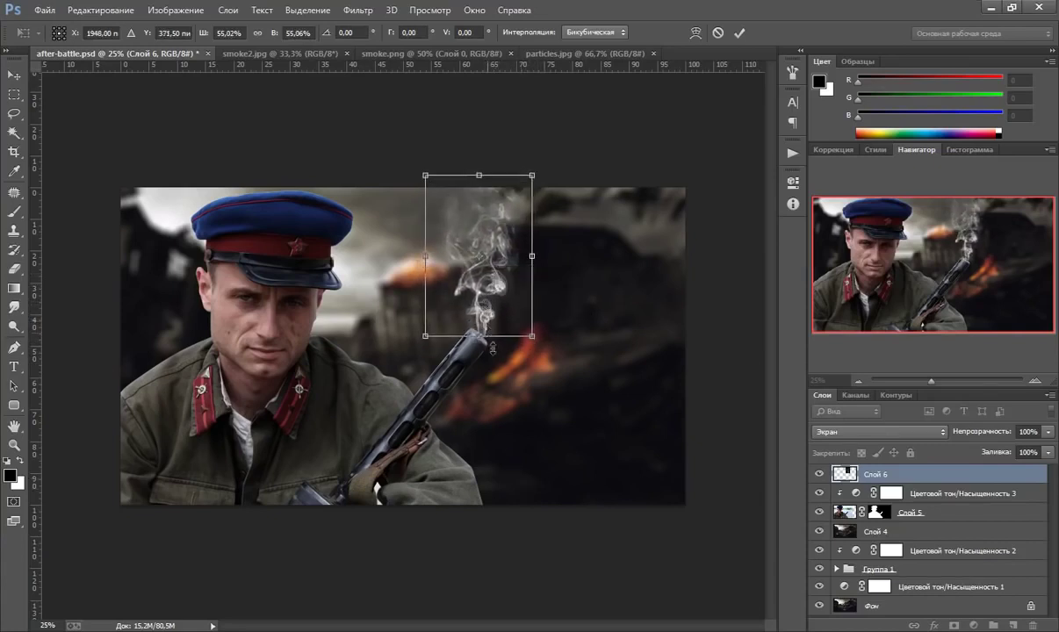
{"action": "key", "text": "Return"}
{"action": "key", "text": "z"}
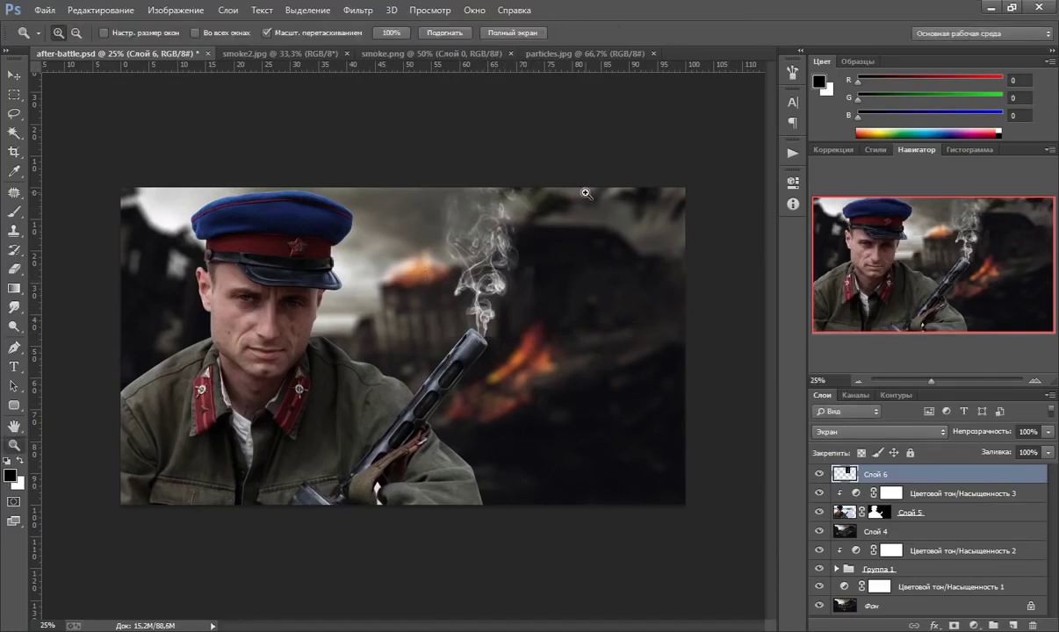
Step: Add a mask to the muzzle smoke layer and fade its upper part with an inverted radial black-to-white gradient
{"action": "left_click", "coordinate": [953, 625]}
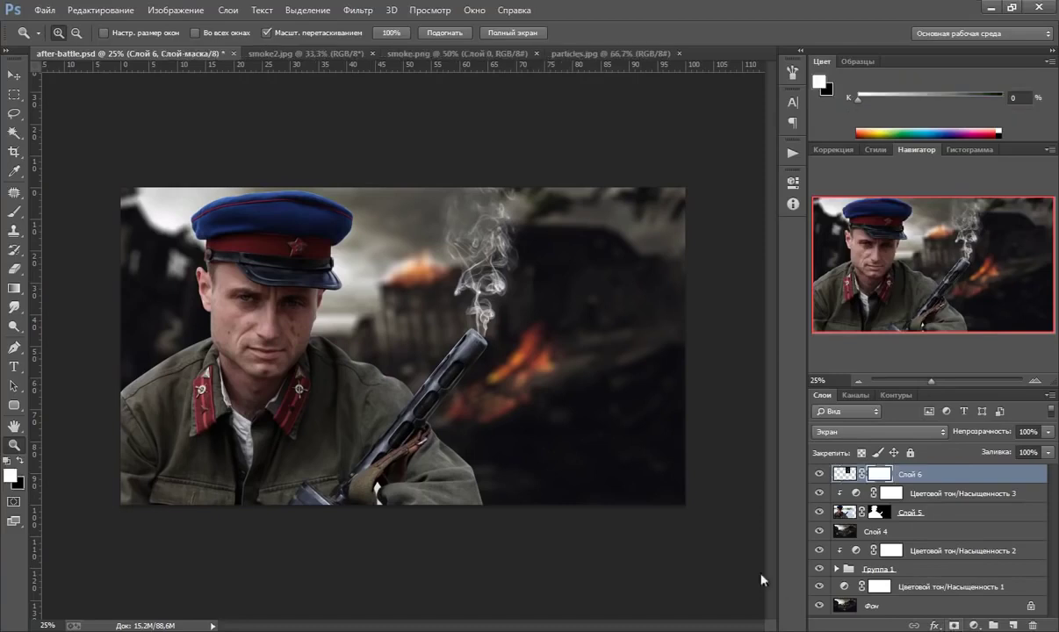
{"action": "left_click", "coordinate": [14, 288]}
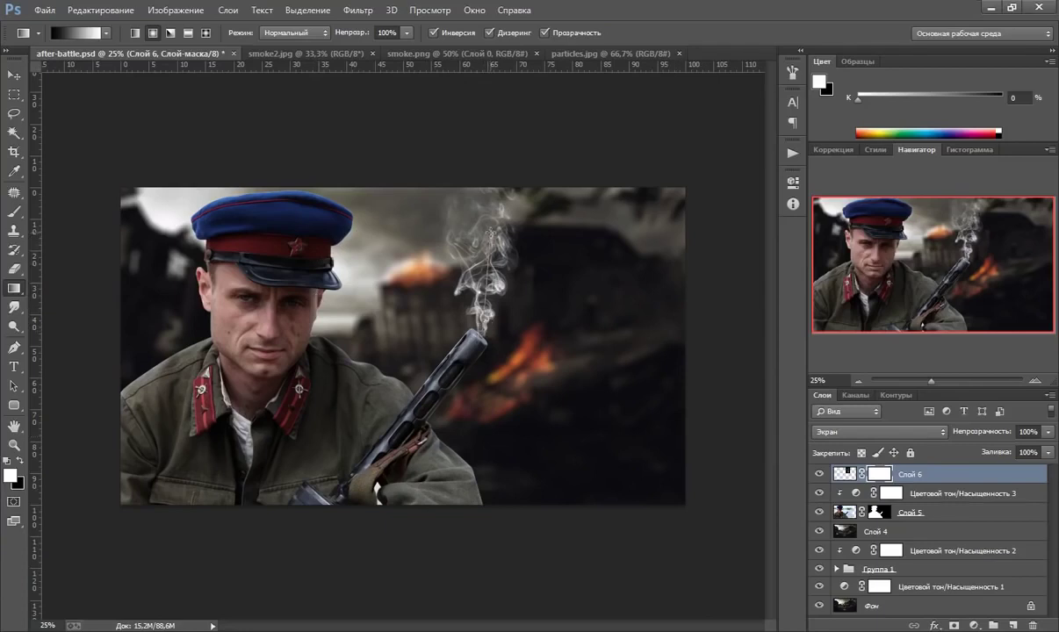
{"action": "left_click_drag", "start_coordinate": [483, 299], "coordinate": [504, 336]}
{"action": "left_click_drag", "start_coordinate": [456, 305], "coordinate": [479, 154]}
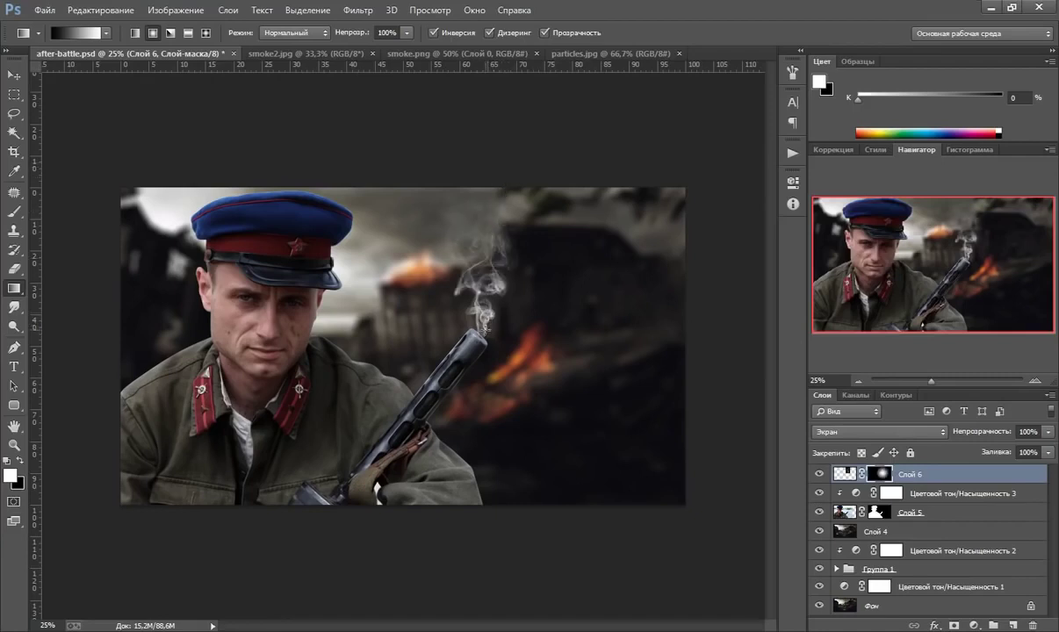
{"action": "left_click_drag", "start_coordinate": [458, 307], "coordinate": [473, 164]}
{"action": "left_click_drag", "start_coordinate": [482, 320], "coordinate": [493, 169]}
Step: Copy the entire smoke.png image into after-battle.psd as the topmost layer, closing the smoke2.jpg and smoke.png documents
{"action": "left_click", "coordinate": [323, 53]}
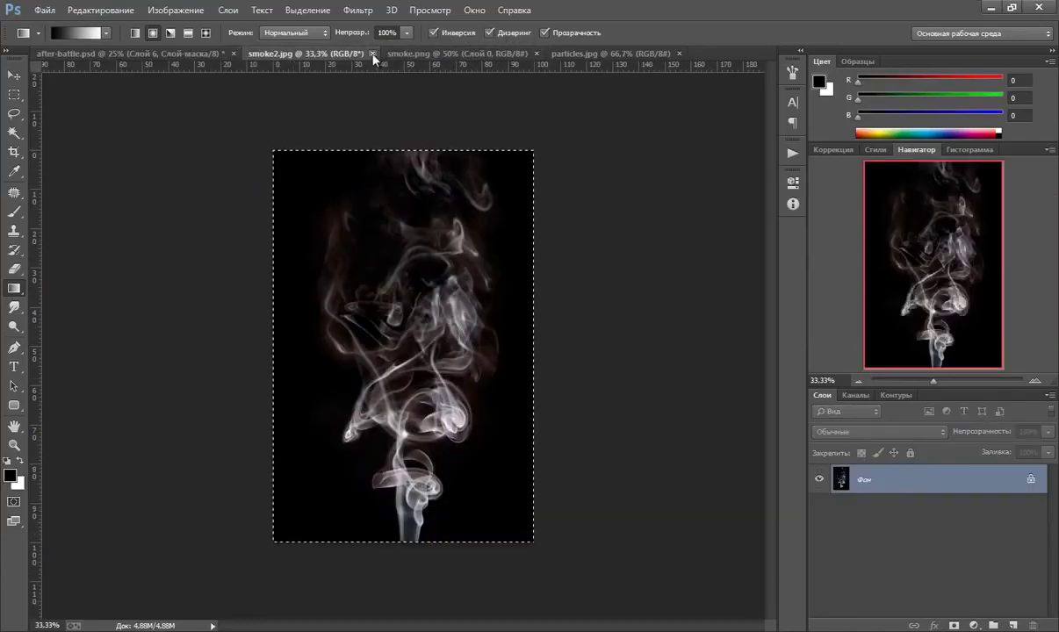
{"action": "left_click", "coordinate": [372, 53]}
{"action": "left_click", "coordinate": [350, 53]}
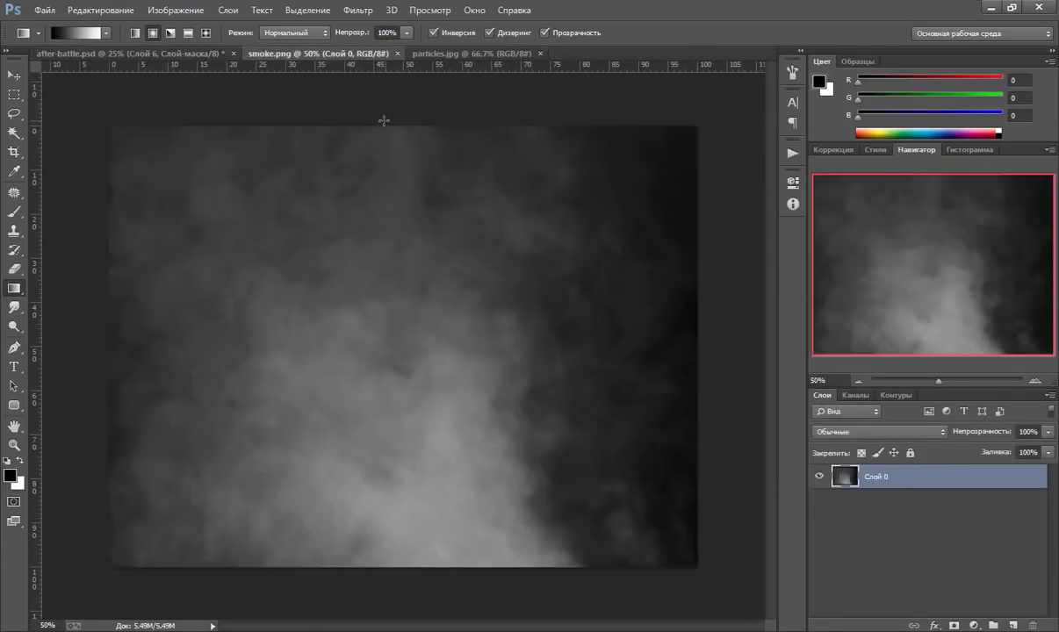
{"action": "key", "text": "ctrl+a"}
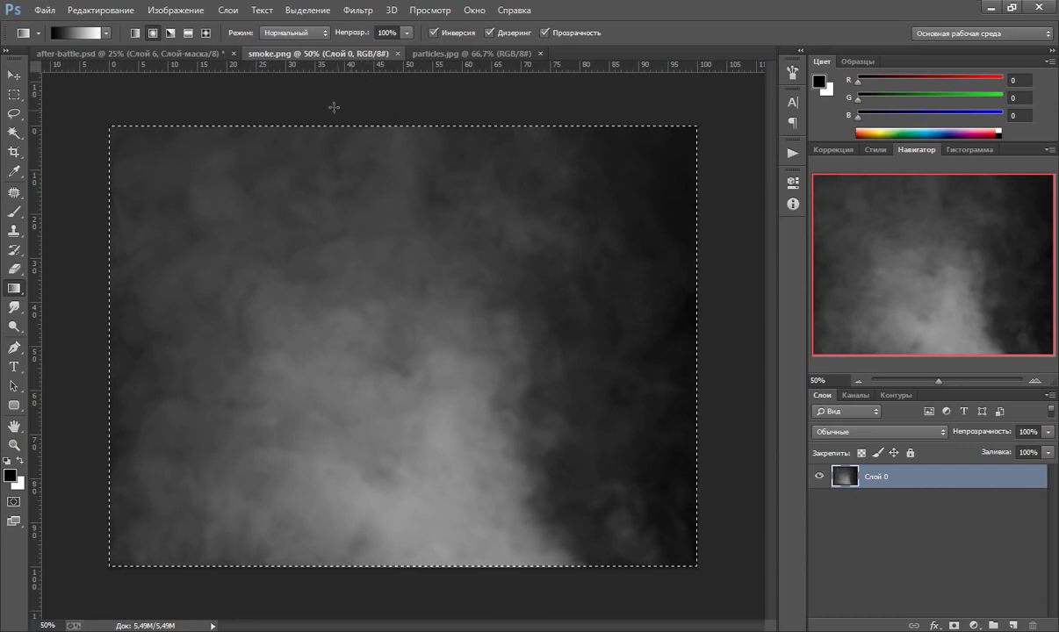
{"action": "left_click", "coordinate": [397, 53]}
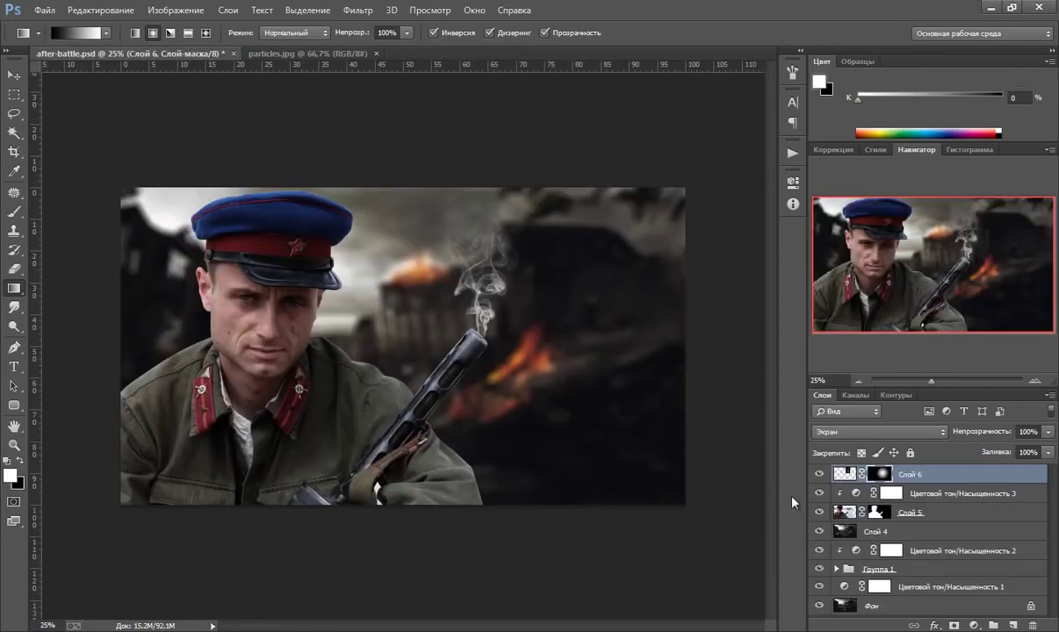
{"action": "key", "text": "ctrl+v"}
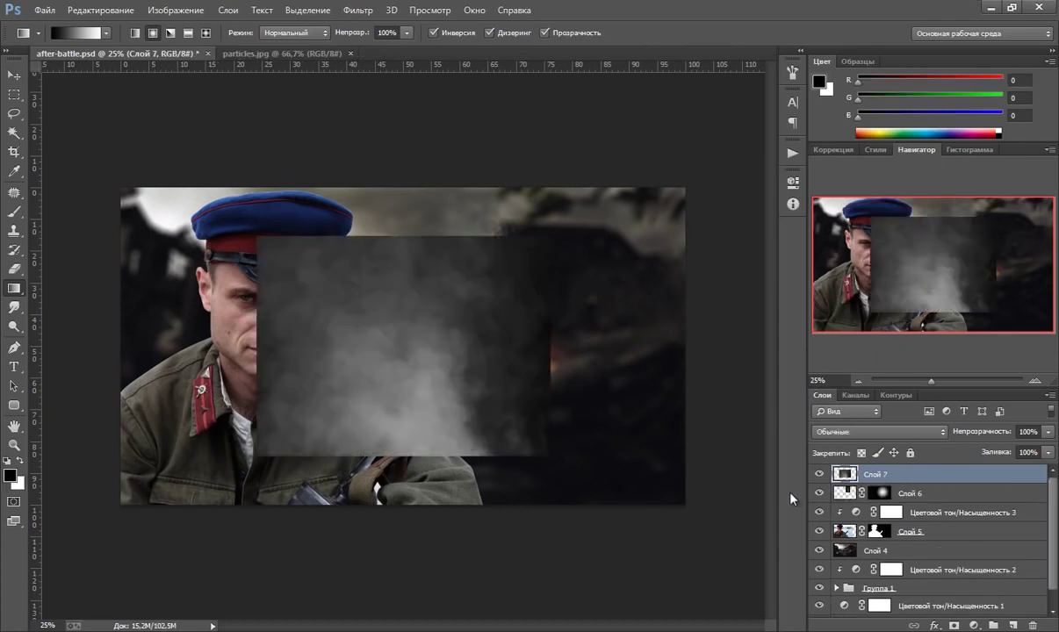
Step: Scale the top smoke layer proportionally to about 208% and position it so it covers the whole canvas
{"action": "key", "text": "ctrl+t"}
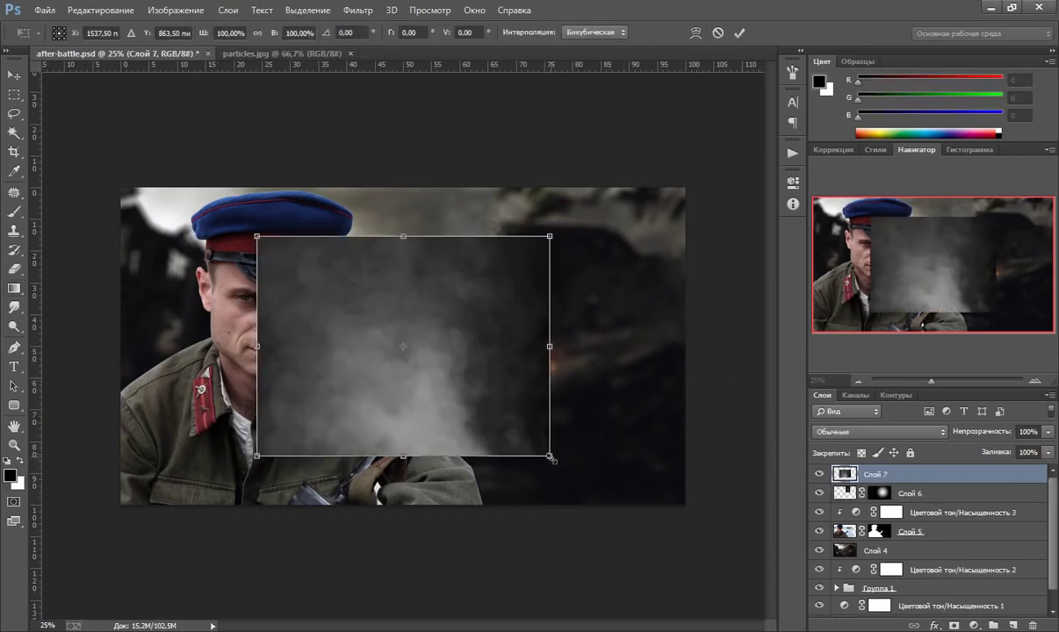
{"action": "left_click_drag", "start_coordinate": [552, 458], "coordinate": [690, 560]}
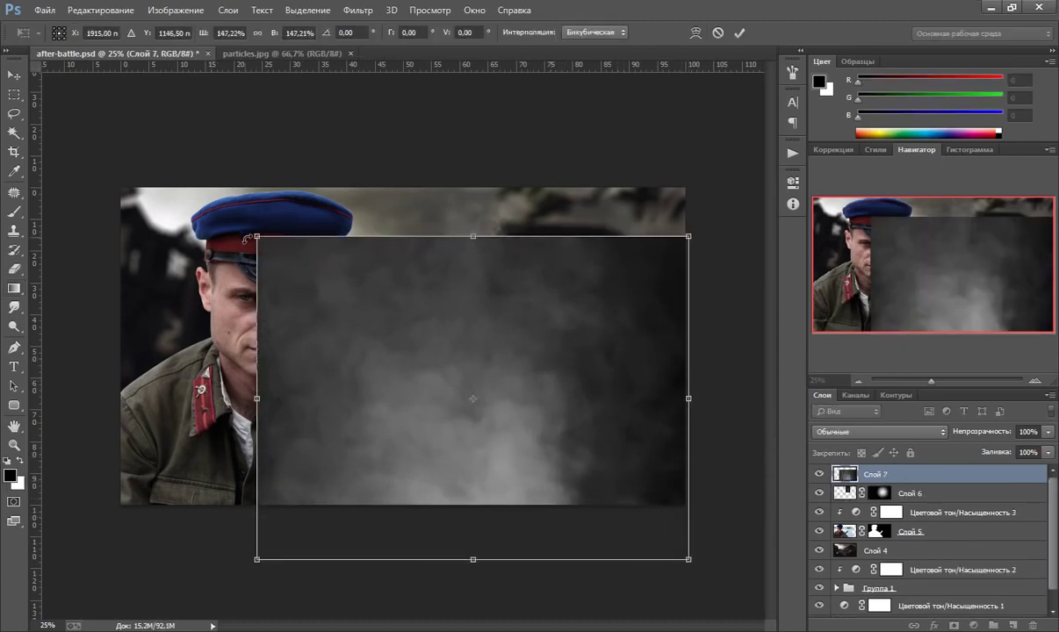
{"action": "left_click_drag", "start_coordinate": [247, 238], "coordinate": [107, 134]}
{"action": "left_click_drag", "start_coordinate": [477, 286], "coordinate": [455, 309]}
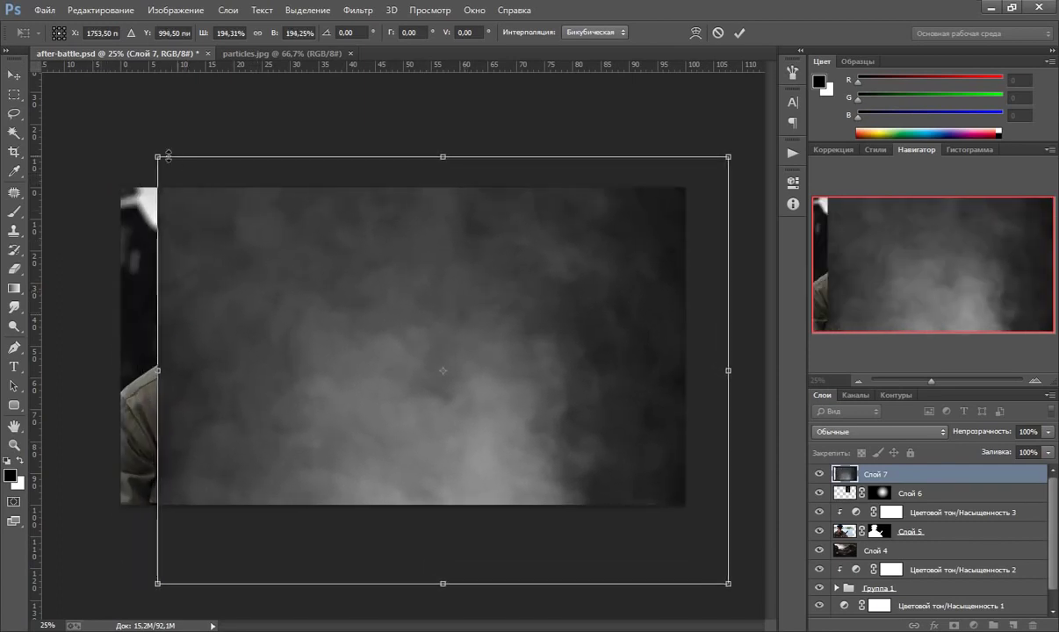
{"action": "left_click_drag", "start_coordinate": [158, 151], "coordinate": [125, 157]}
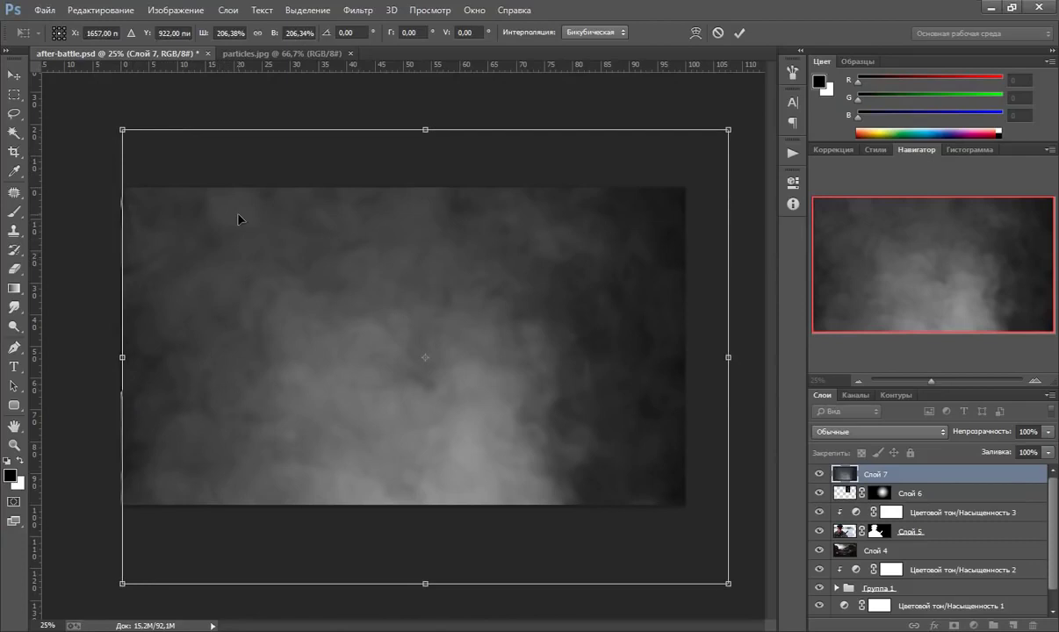
{"action": "left_click_drag", "start_coordinate": [122, 579], "coordinate": [119, 581]}
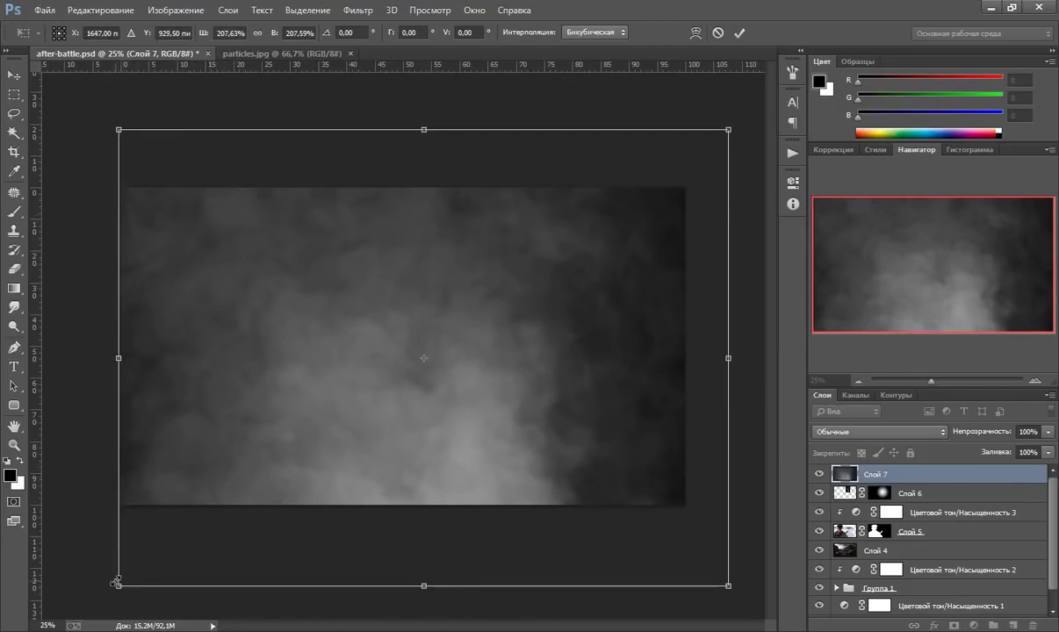
{"action": "key", "text": "Return"}
{"action": "key", "text": "g"}
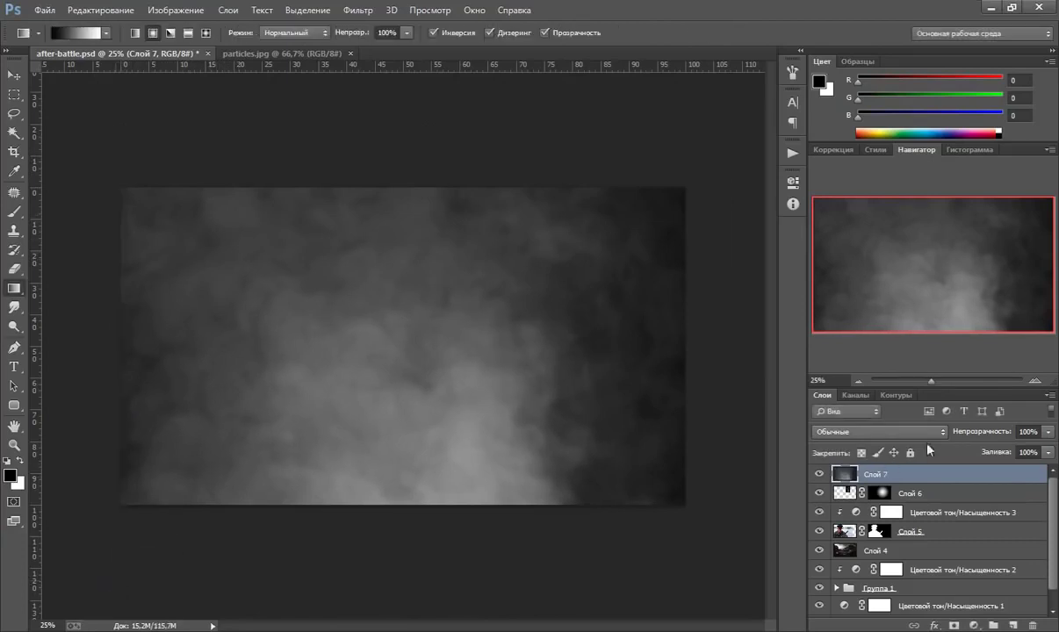
Step: Set the full-canvas smoke layer's blend mode to Screen (Экран) and its opacity to 80%
{"action": "left_click", "coordinate": [898, 435]}
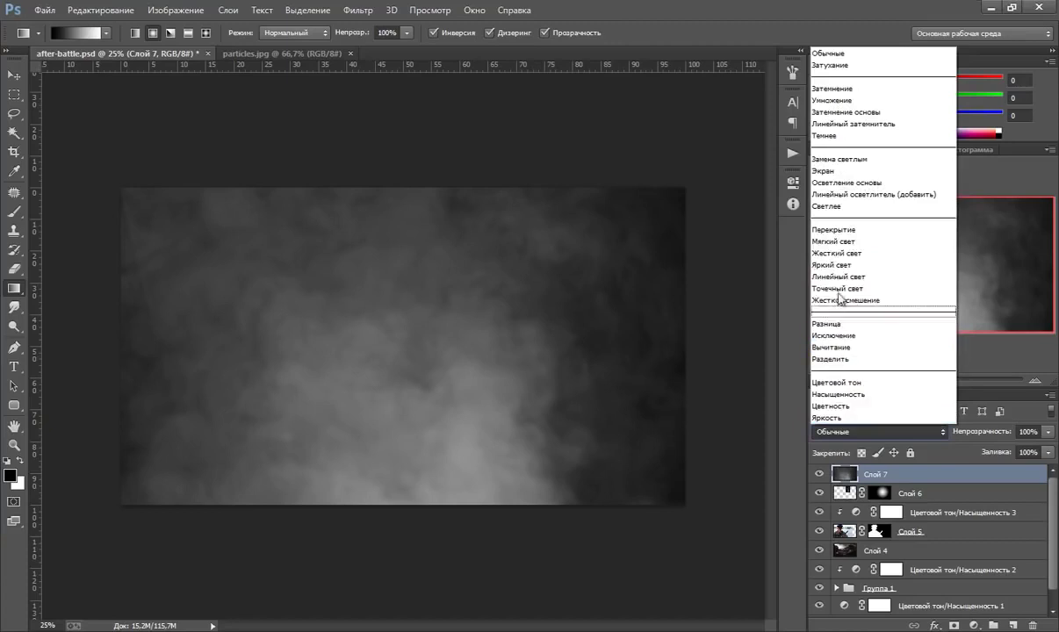
{"action": "left_click", "coordinate": [829, 171]}
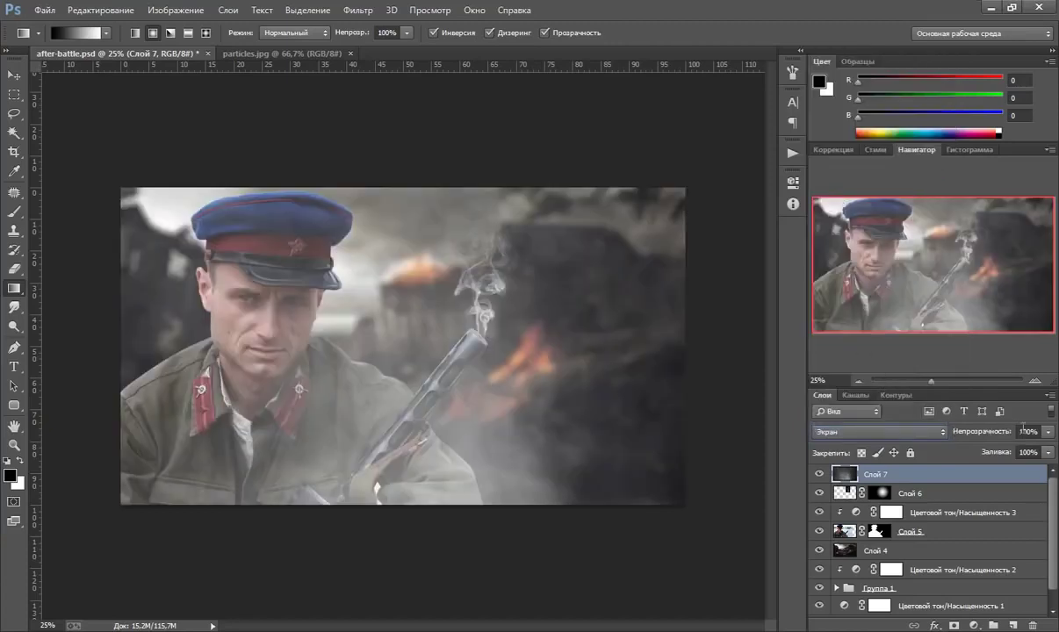
{"action": "left_click", "coordinate": [1048, 432]}
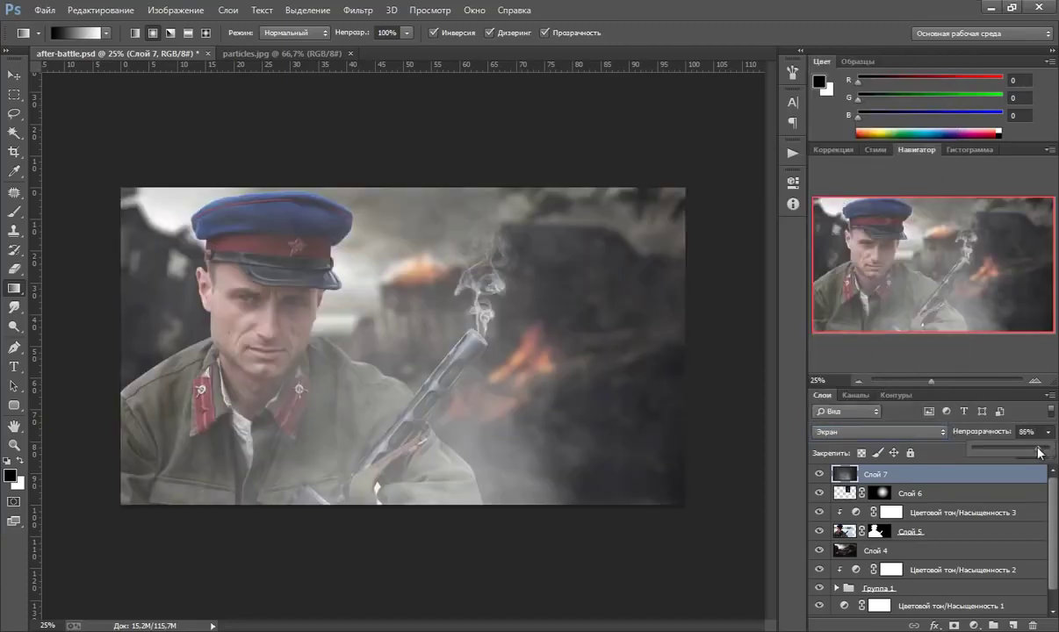
{"action": "left_click_drag", "start_coordinate": [1039, 452], "coordinate": [1034, 451]}
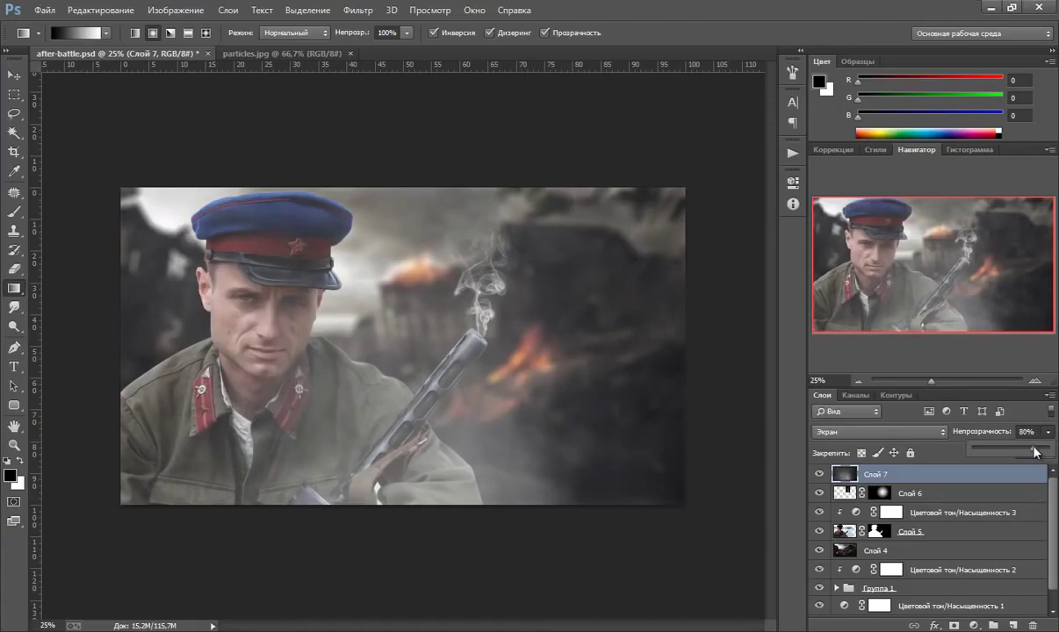
{"action": "left_click", "coordinate": [893, 474]}
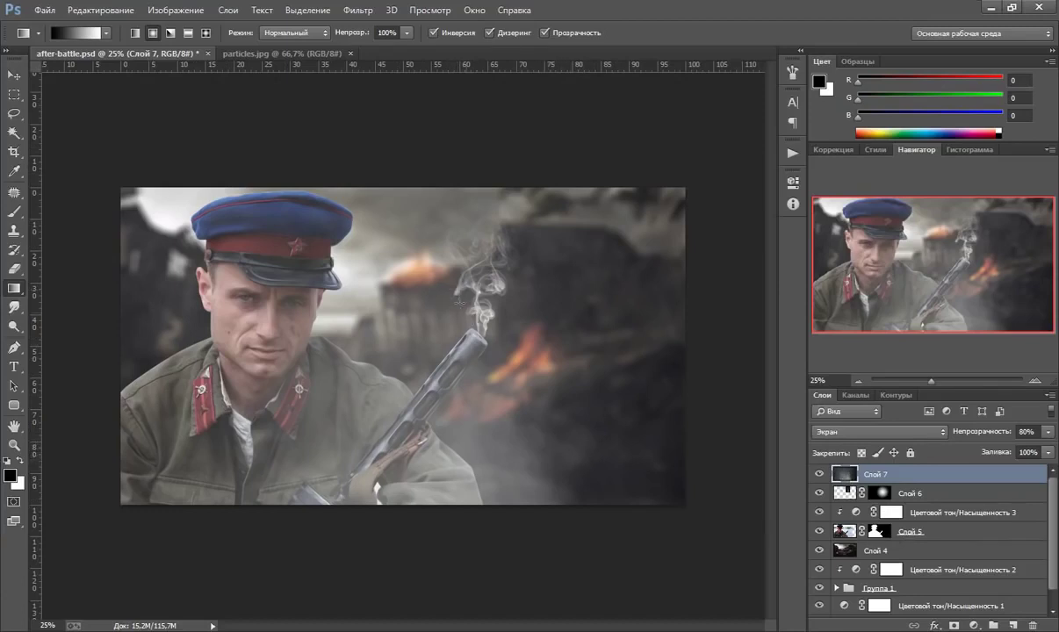
Step: Copy the entire particles.jpg image into after-battle.psd as the topmost layer, closing the particles.jpg document
{"action": "left_click", "coordinate": [292, 56]}
{"action": "key", "text": "ctrl+a"}
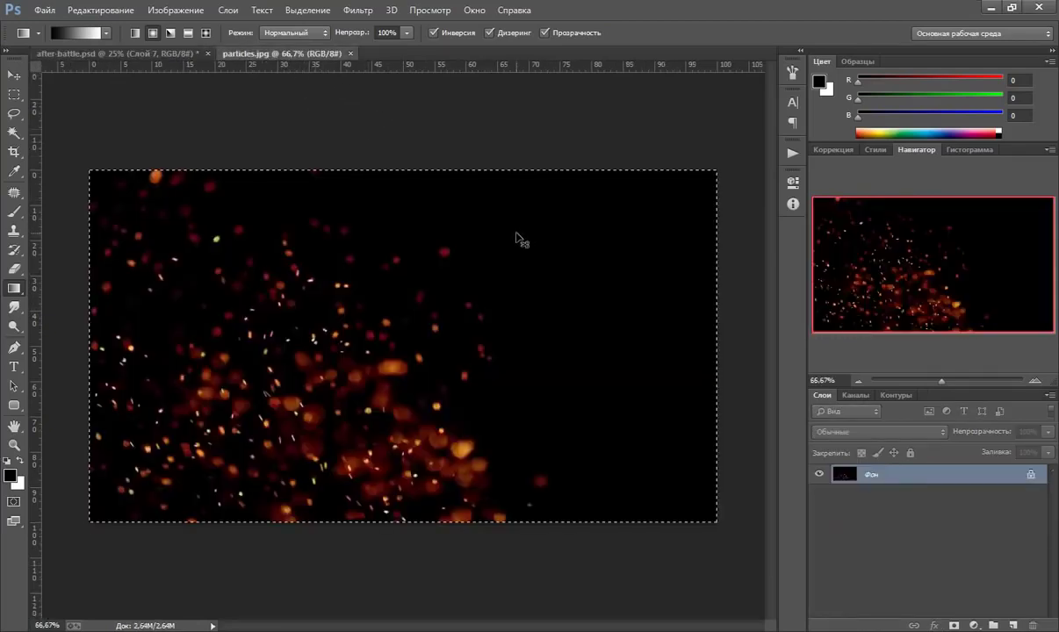
{"action": "left_click", "coordinate": [349, 53]}
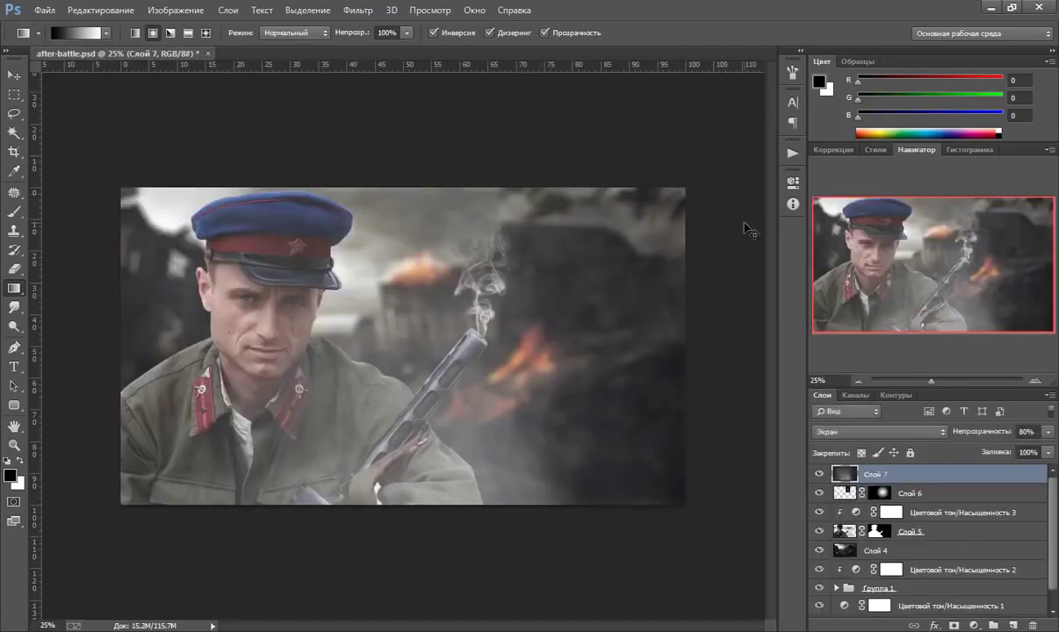
{"action": "key", "text": "ctrl+v"}
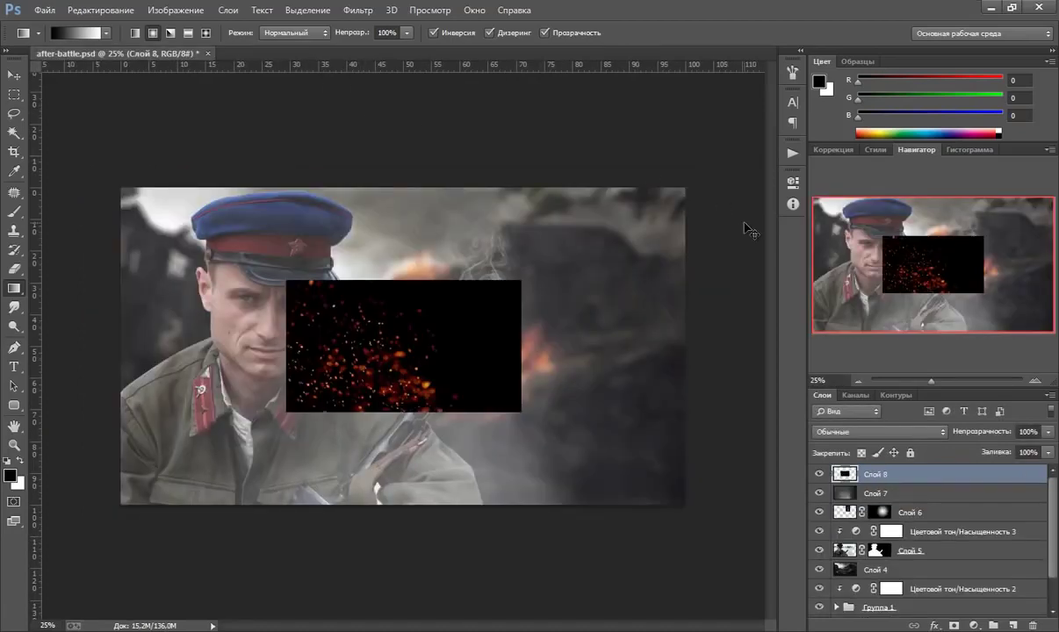
Step: Rotate the particles layer about 180° and scale it to about 353%, positioning it so the sparks cover the canvas
{"action": "key", "text": "ctrl+t"}
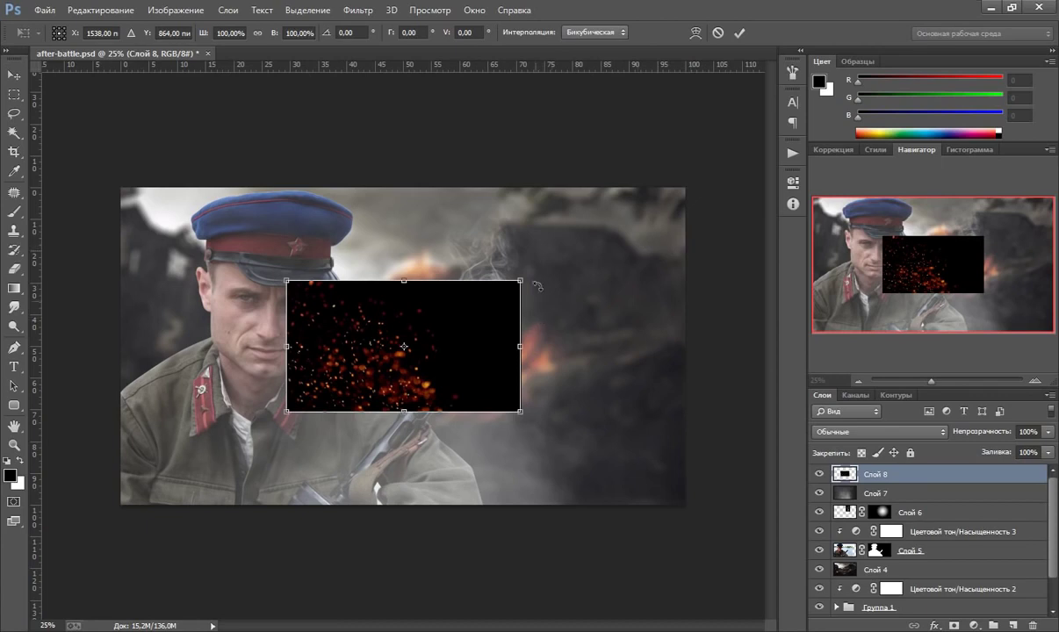
{"action": "left_click_drag", "start_coordinate": [533, 266], "coordinate": [296, 406]}
{"action": "left_click_drag", "start_coordinate": [517, 410], "coordinate": [765, 553]}
{"action": "left_click_drag", "start_coordinate": [283, 279], "coordinate": [66, 158]}
{"action": "left_click_drag", "start_coordinate": [553, 314], "coordinate": [336, 233]}
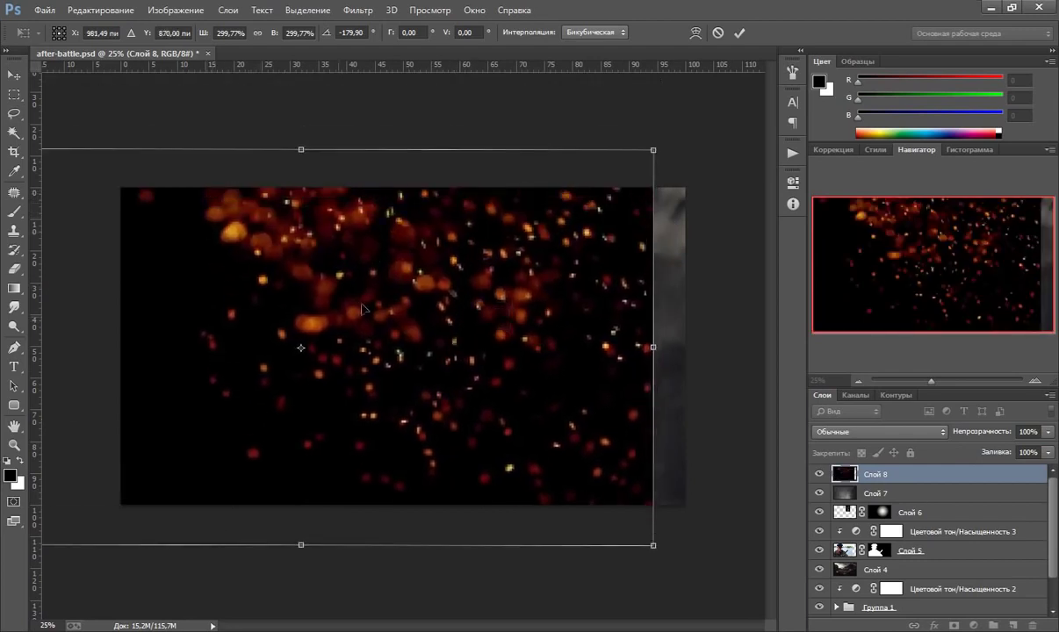
{"action": "left_click_drag", "start_coordinate": [651, 547], "coordinate": [730, 589]}
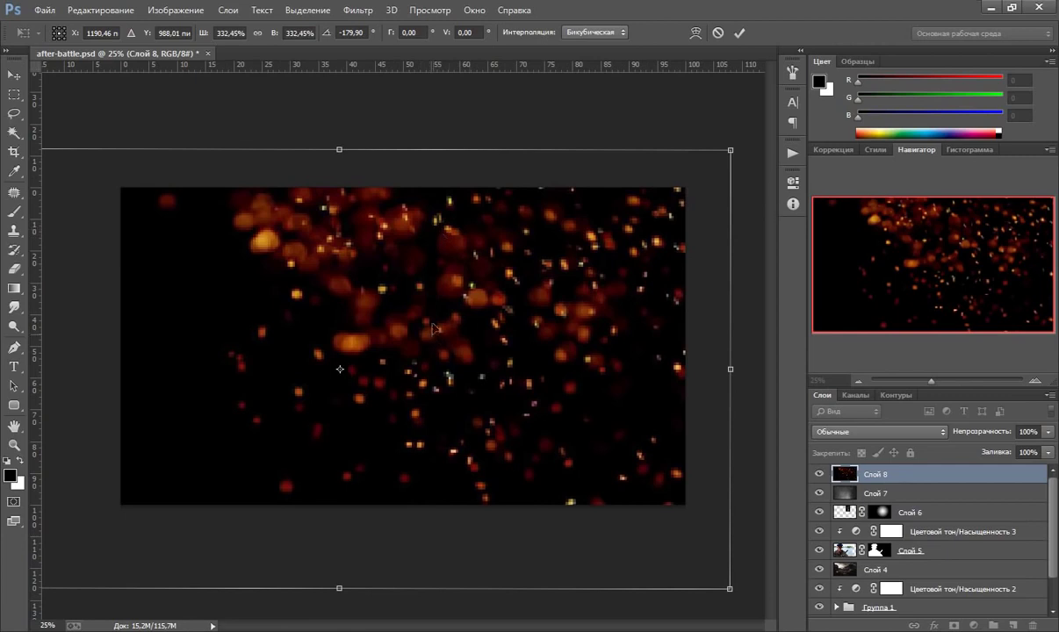
{"action": "left_click_drag", "start_coordinate": [433, 328], "coordinate": [425, 213]}
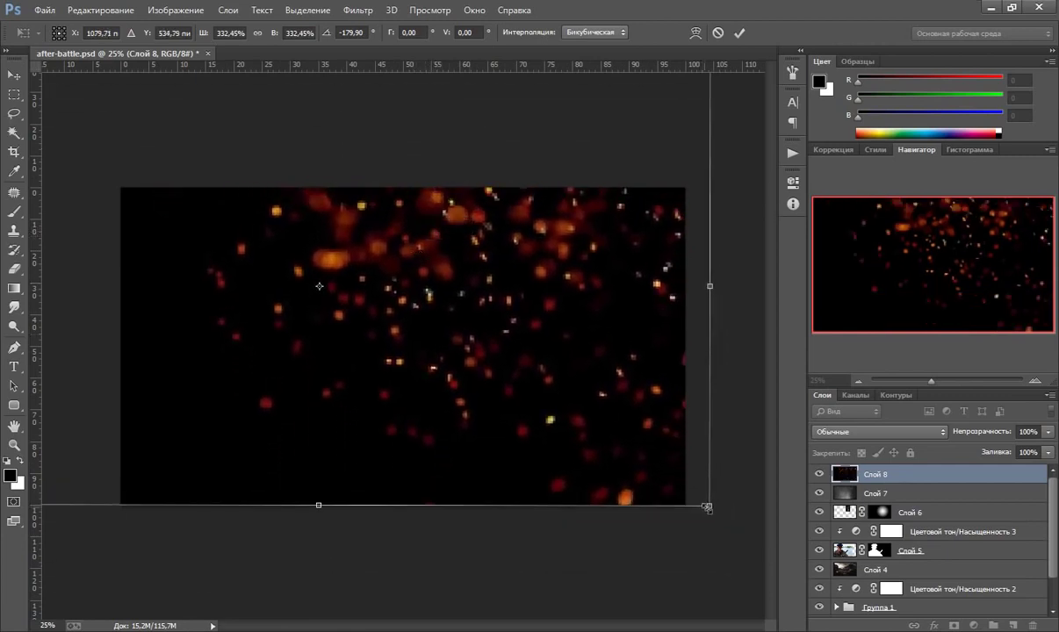
{"action": "left_click_drag", "start_coordinate": [706, 507], "coordinate": [758, 545]}
{"action": "mouse_move", "coordinate": [614, 413]}
{"action": "left_mouse_down"}
{"action": "mouse_move", "coordinate": [619, 379]}
{"action": "mouse_move", "coordinate": [605, 400]}
{"action": "left_mouse_up"}
Step: Try Lighten (Замена светлым) on the particles layer, and set its blend mode to Screen (Экран)
{"action": "left_click", "coordinate": [878, 431]}
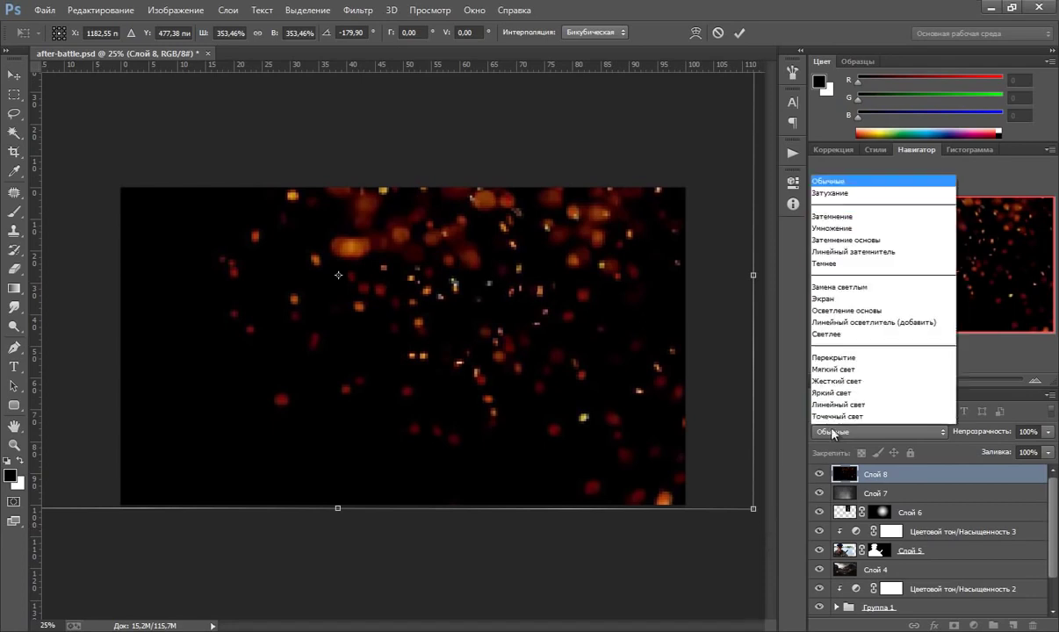
{"action": "left_click", "coordinate": [882, 158]}
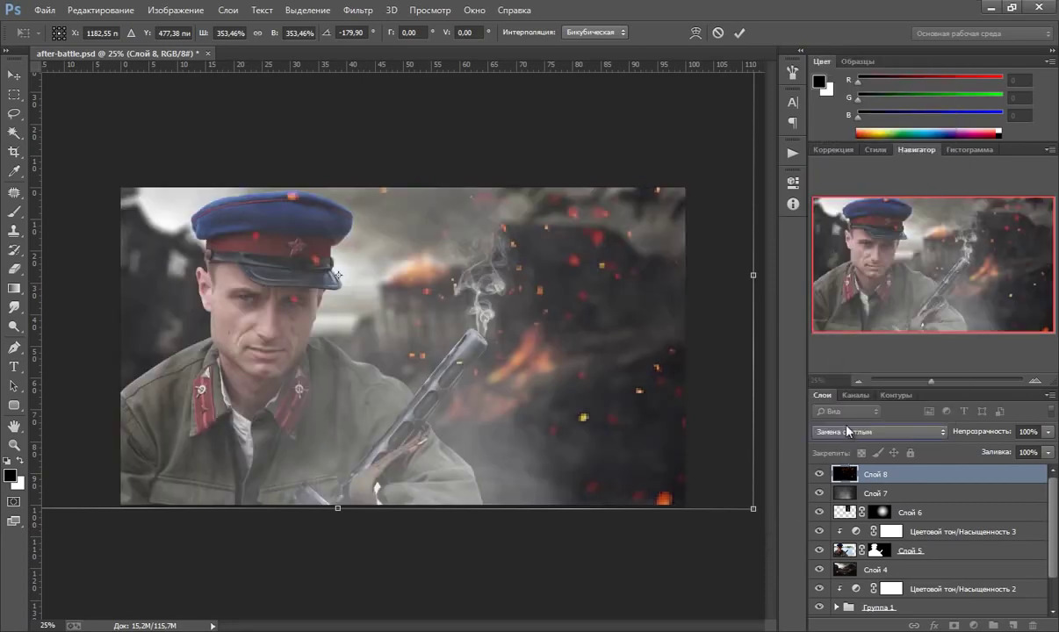
{"action": "left_click", "coordinate": [848, 430]}
{"action": "left_click", "coordinate": [781, 176]}
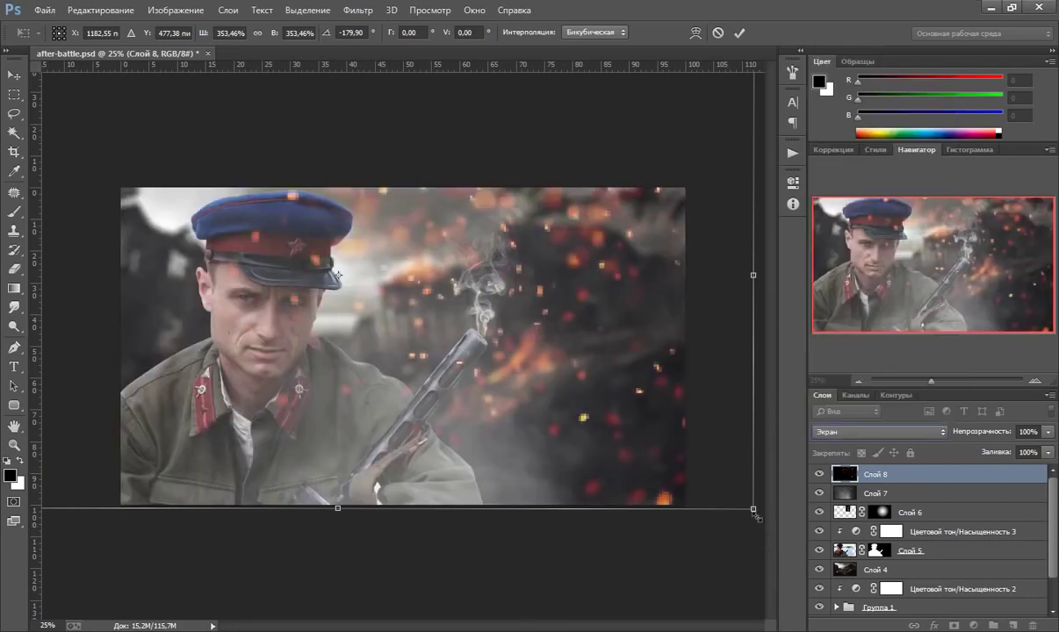
Step: Tilt the particles layer to about -165° and enlarge it to about 505%, placing most sparks over the burning background
{"action": "left_click_drag", "start_coordinate": [755, 547], "coordinate": [787, 584]}
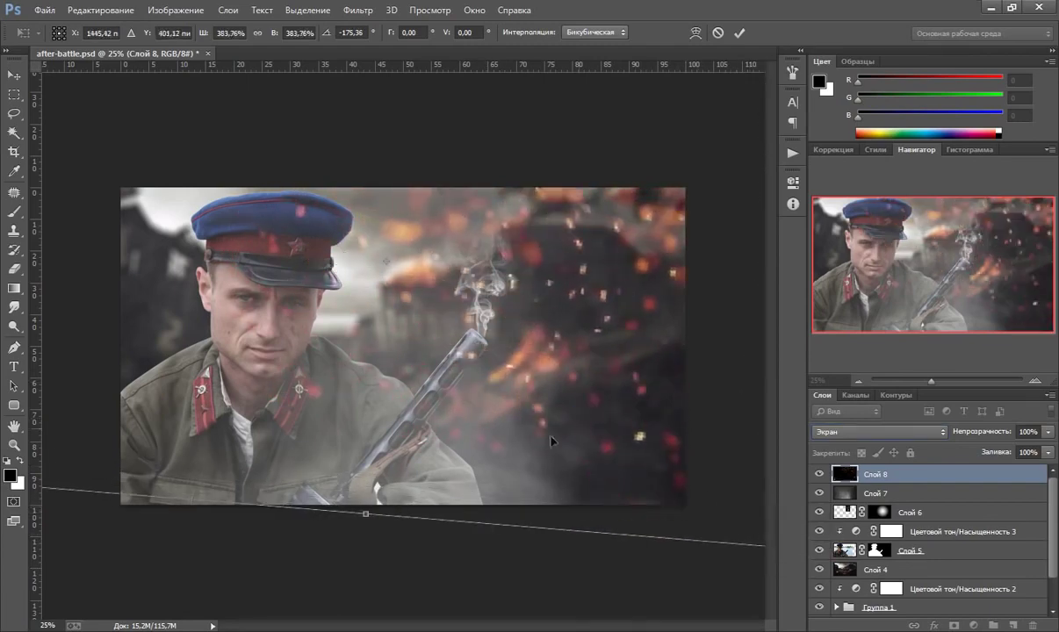
{"action": "left_click_drag", "start_coordinate": [550, 437], "coordinate": [560, 408]}
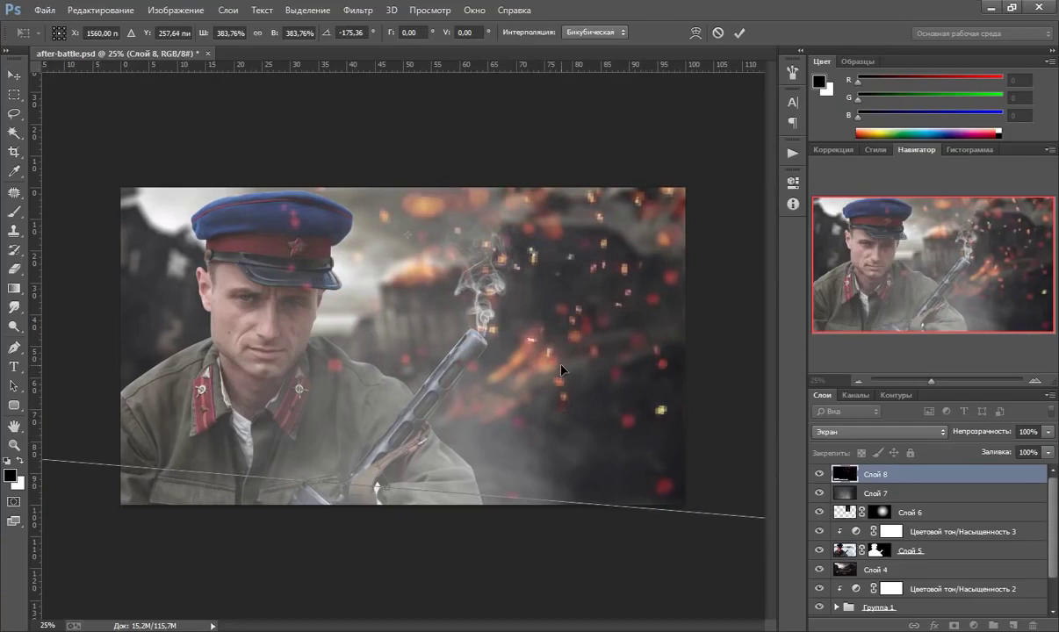
{"action": "key", "text": "ctrl+minus"}
{"action": "key", "text": "ctrl+minus"}
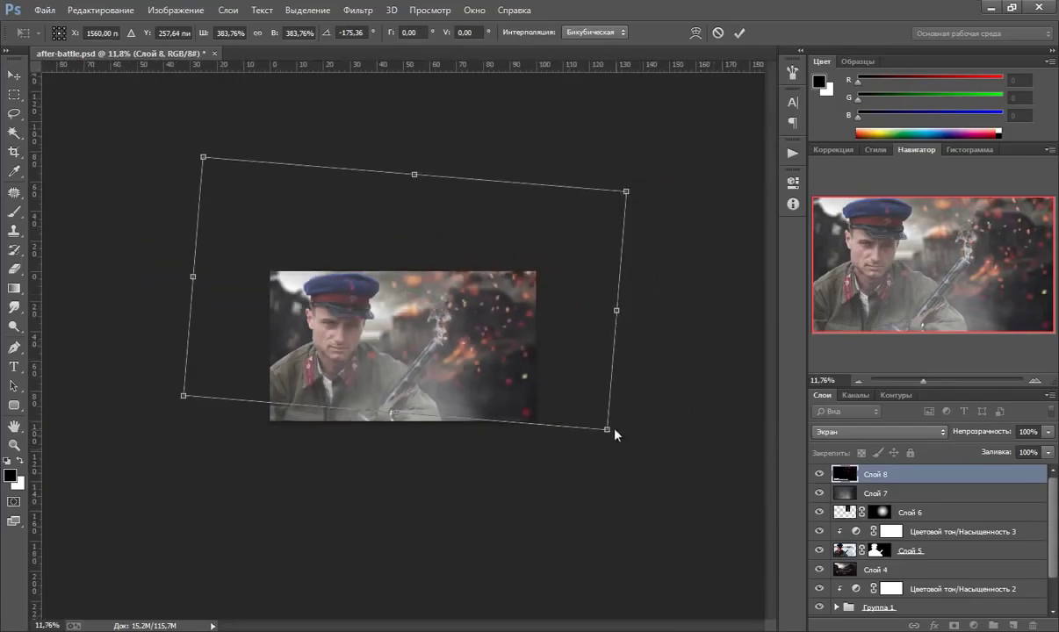
{"action": "left_click_drag", "start_coordinate": [615, 433], "coordinate": [668, 503]}
{"action": "left_click_drag", "start_coordinate": [539, 384], "coordinate": [529, 386]}
{"action": "left_click_drag", "start_coordinate": [635, 493], "coordinate": [654, 512]}
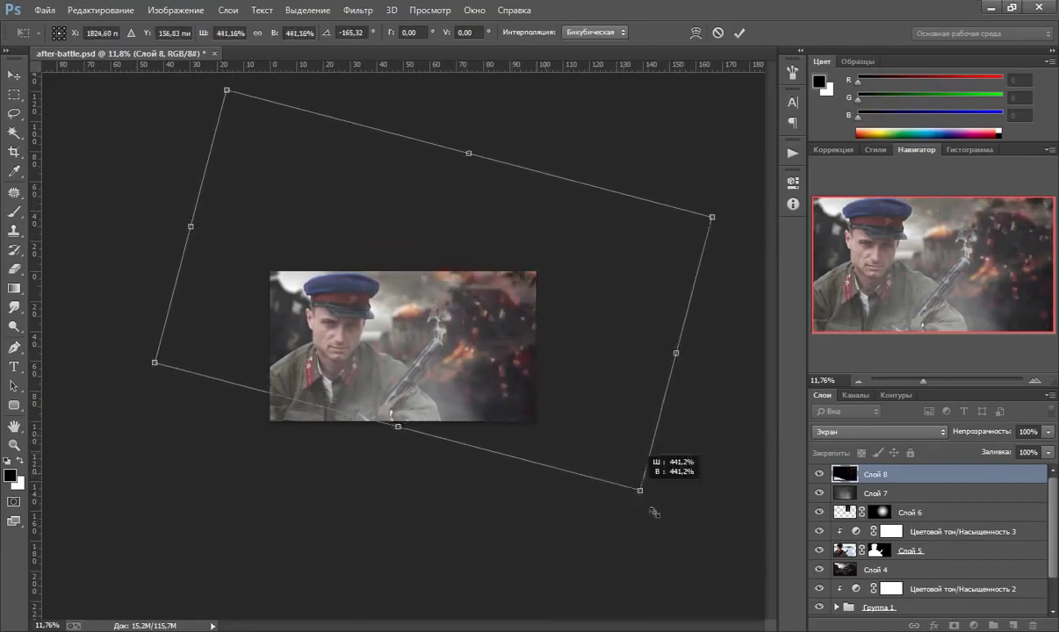
{"action": "left_click_drag", "start_coordinate": [550, 428], "coordinate": [478, 370]}
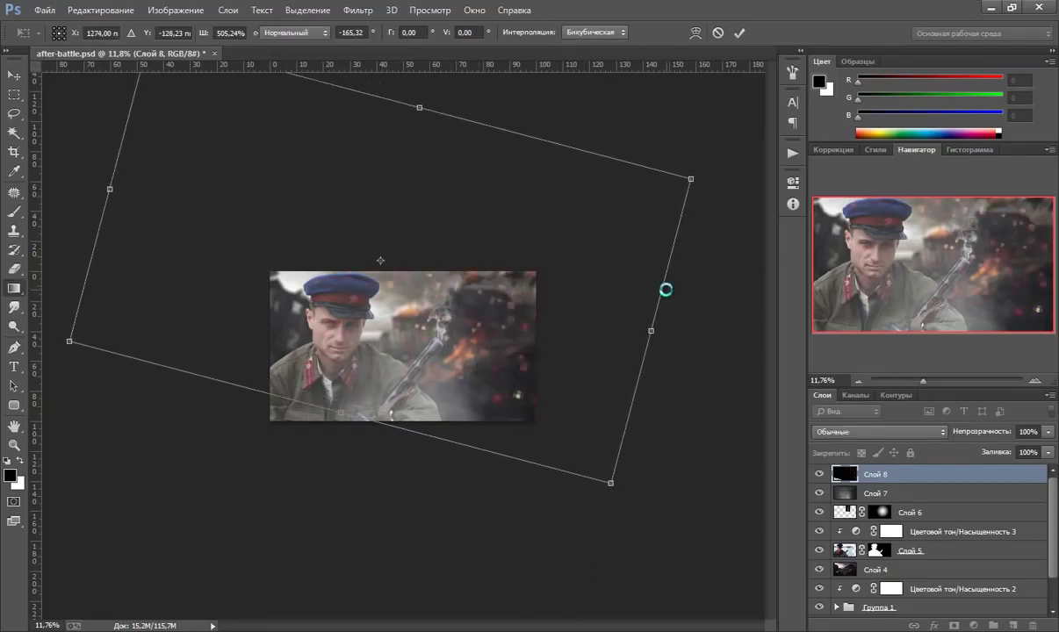
{"action": "key", "text": "Return"}
{"action": "key", "text": "g"}
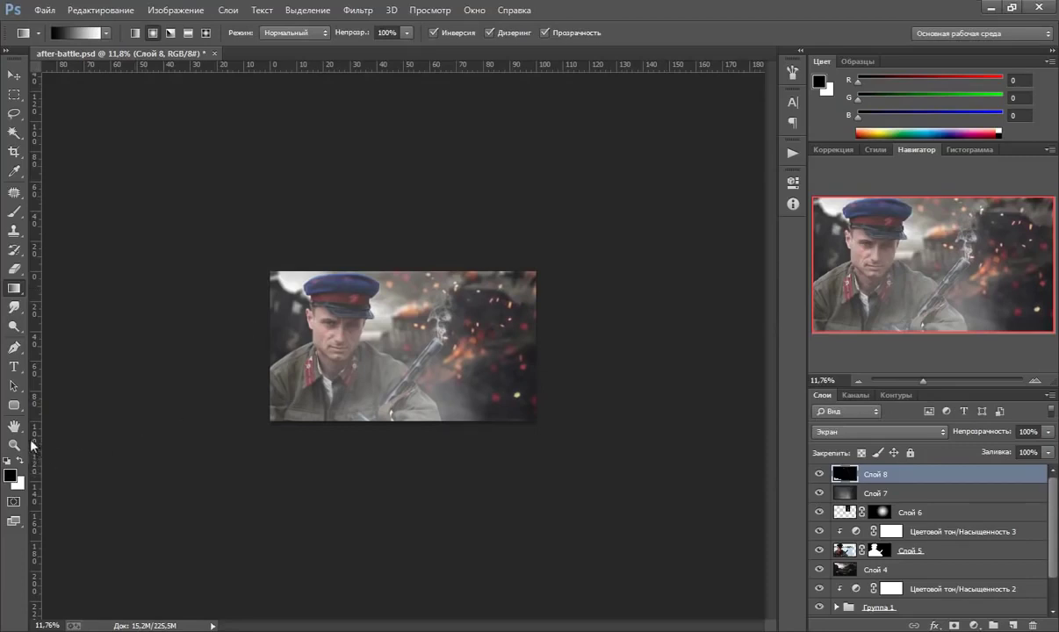
Step: Add a Curves (Кривые) adjustment layer above the particles and darken the midtones with a point at input 142, output 90
{"action": "left_click", "coordinate": [14, 445]}
{"action": "left_click", "coordinate": [399, 342]}
{"action": "left_click", "coordinate": [399, 342]}
{"action": "left_click", "coordinate": [400, 342]}
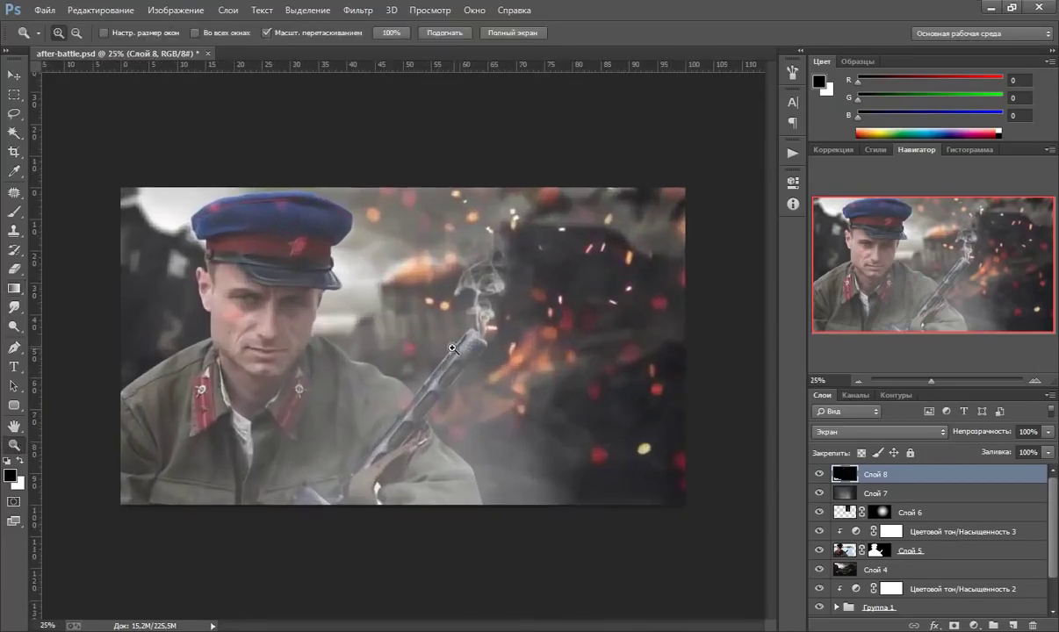
{"action": "left_click", "coordinate": [818, 475]}
{"action": "left_click", "coordinate": [974, 625]}
{"action": "left_click", "coordinate": [896, 394]}
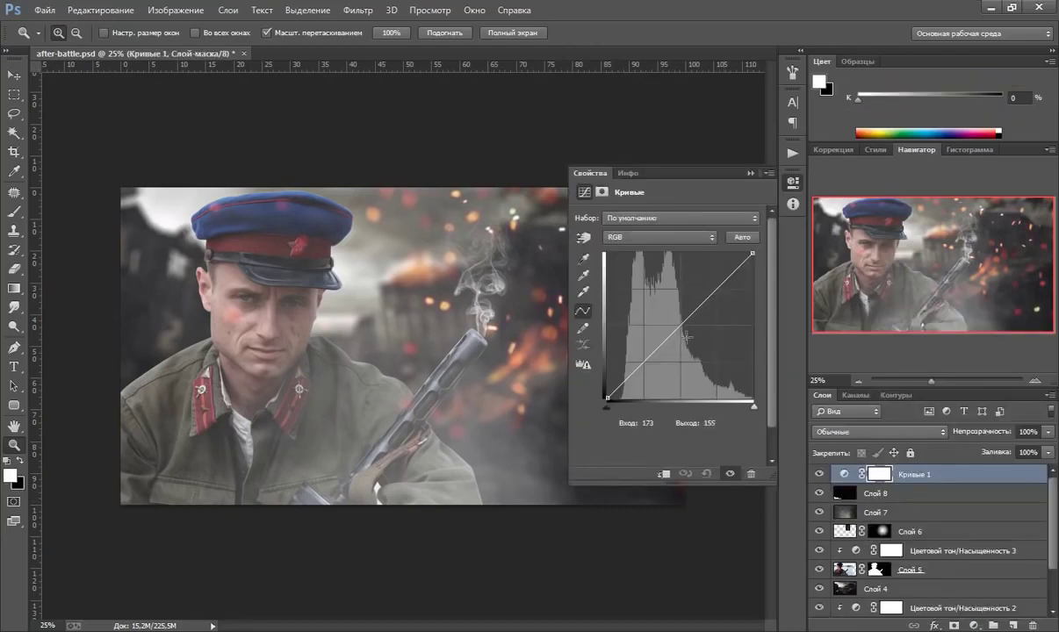
{"action": "left_click_drag", "start_coordinate": [675, 334], "coordinate": [688, 347]}
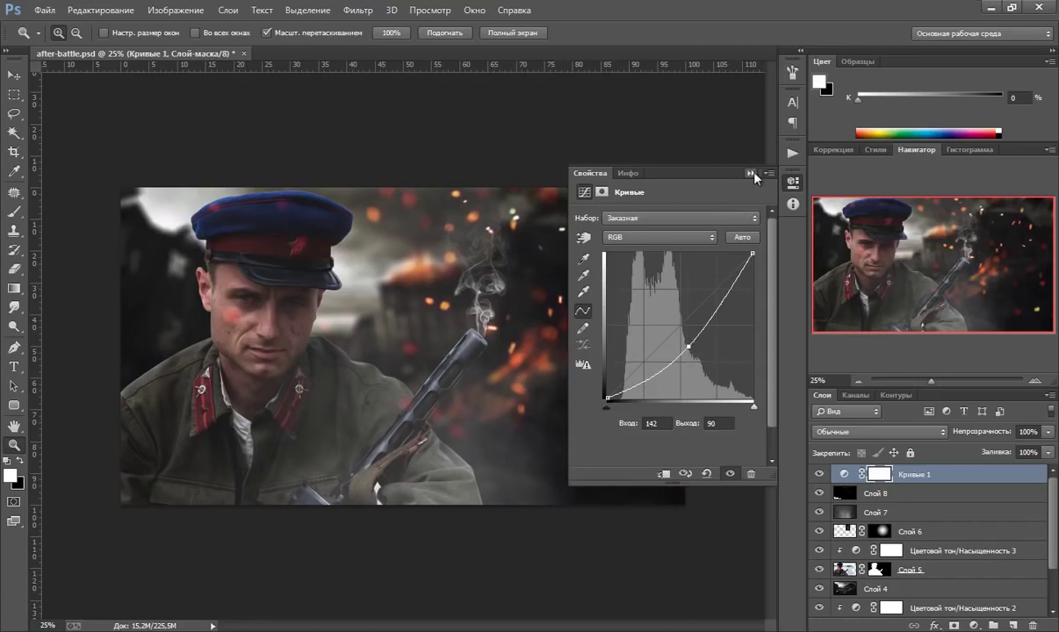
{"action": "left_click", "coordinate": [751, 173]}
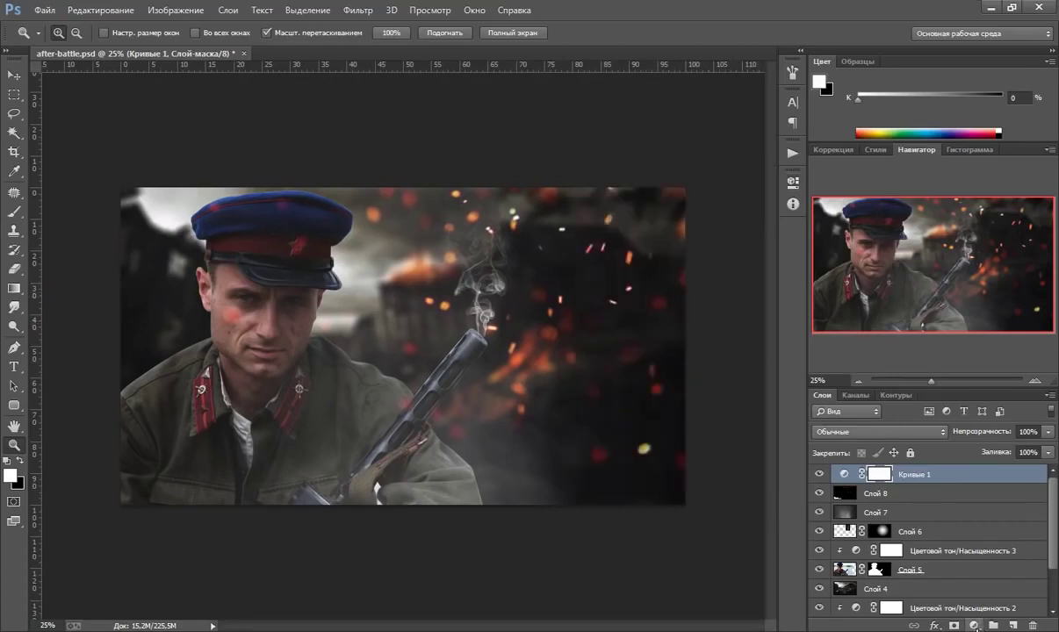
Step: Add a second Curves adjustment layer and darken the image strongly, lowering the midtones and bringing the white point's output to about 146
{"action": "left_click", "coordinate": [973, 625]}
{"action": "left_click", "coordinate": [875, 452]}
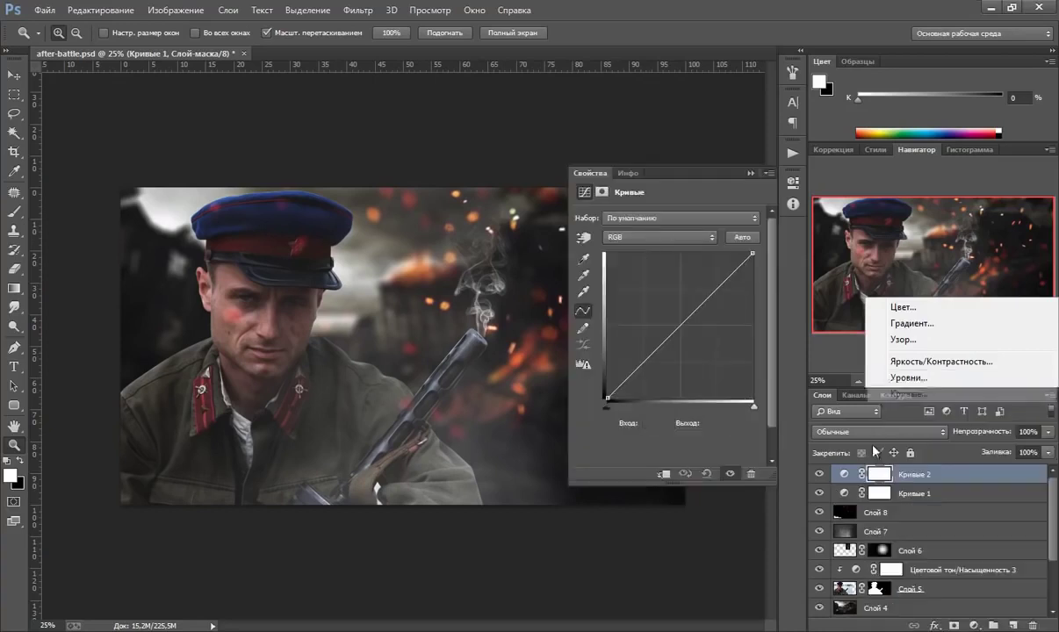
{"action": "left_click_drag", "start_coordinate": [752, 254], "coordinate": [752, 292]}
{"action": "left_click_drag", "start_coordinate": [670, 352], "coordinate": [675, 370]}
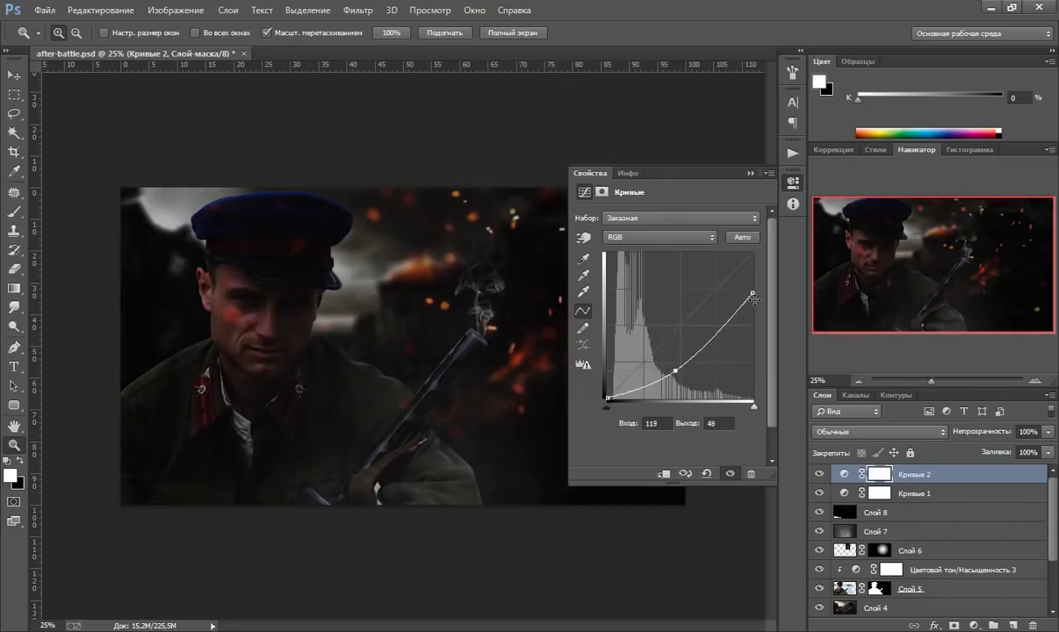
{"action": "left_click_drag", "start_coordinate": [754, 299], "coordinate": [754, 310]}
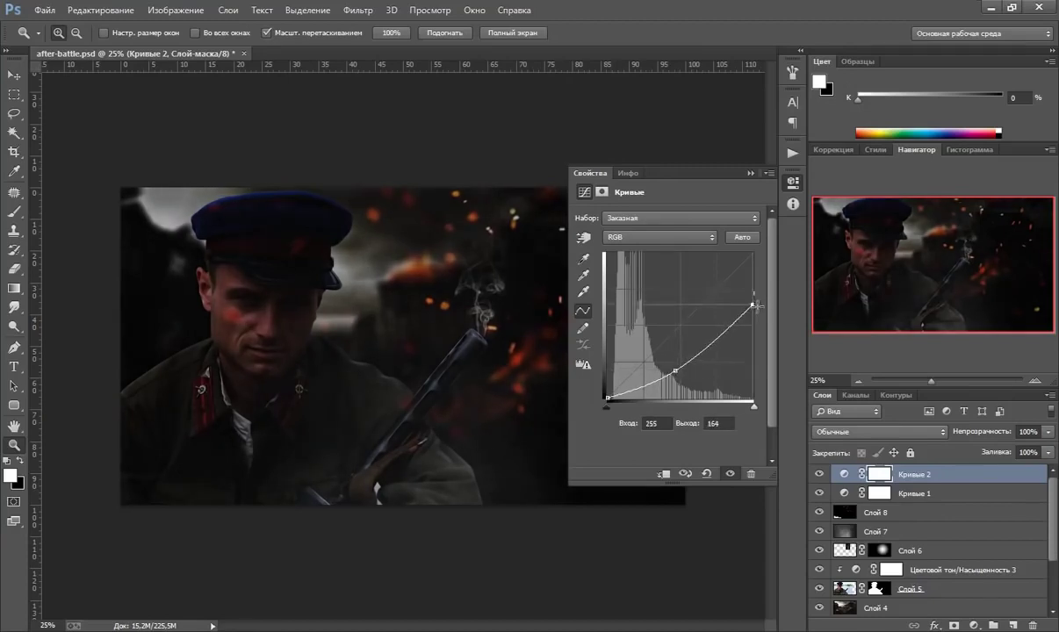
{"action": "left_click", "coordinate": [674, 375]}
{"action": "left_click_drag", "start_coordinate": [753, 304], "coordinate": [753, 309]}
{"action": "left_click_drag", "start_coordinate": [672, 373], "coordinate": [674, 376]}
{"action": "left_click_drag", "start_coordinate": [752, 319], "coordinate": [752, 325]}
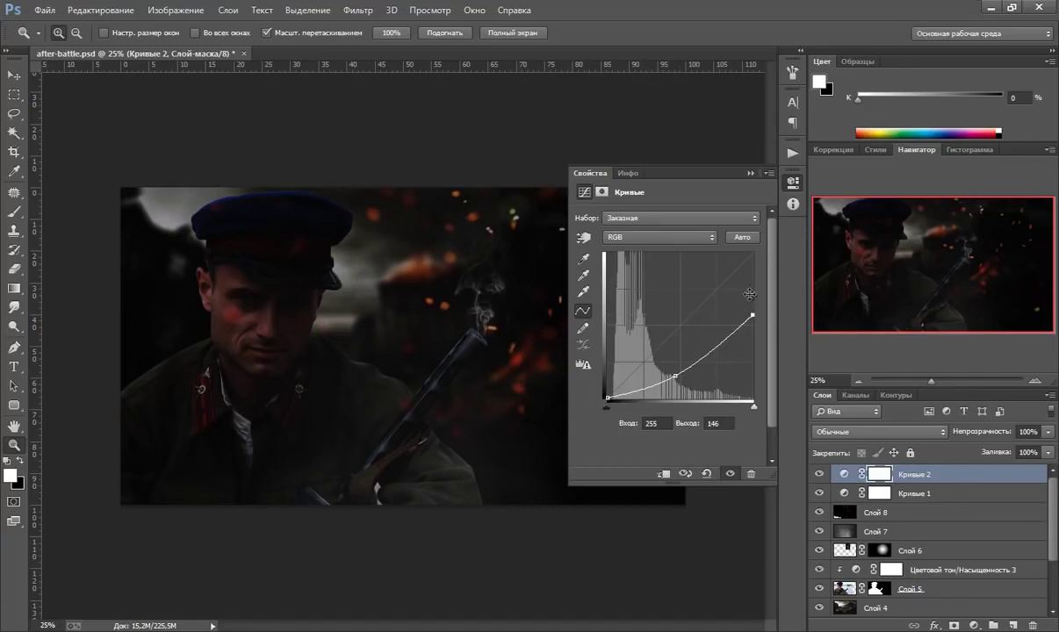
Step: Prepare a soft Brush enlarged to 2400 px with black as the foreground colour, keeping the second Curves (Кривые 2) layer's mask active
{"action": "left_click", "coordinate": [749, 173]}
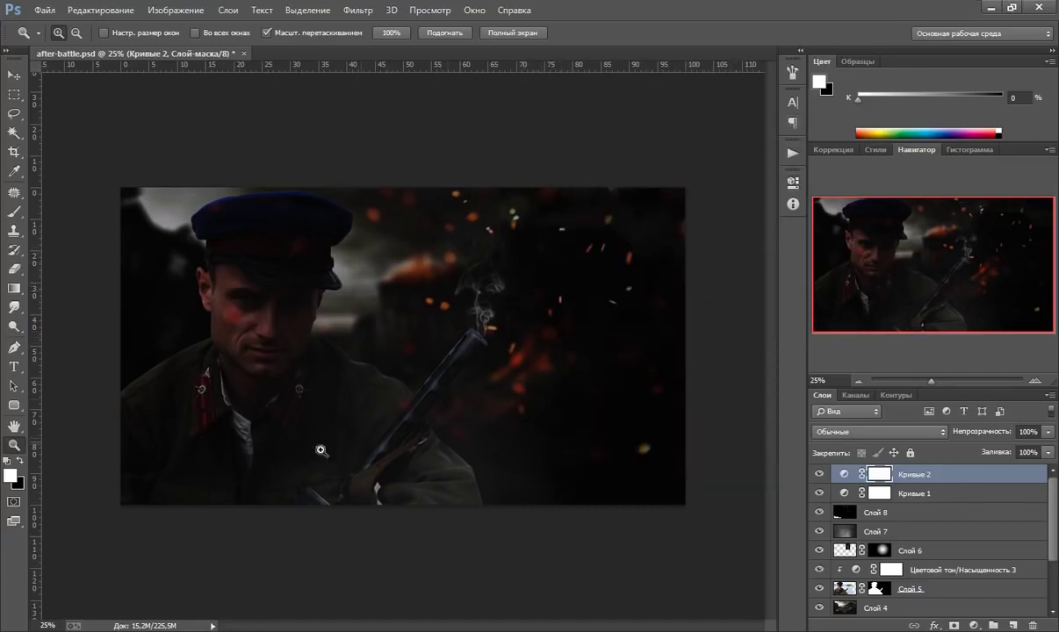
{"action": "left_click", "coordinate": [14, 211]}
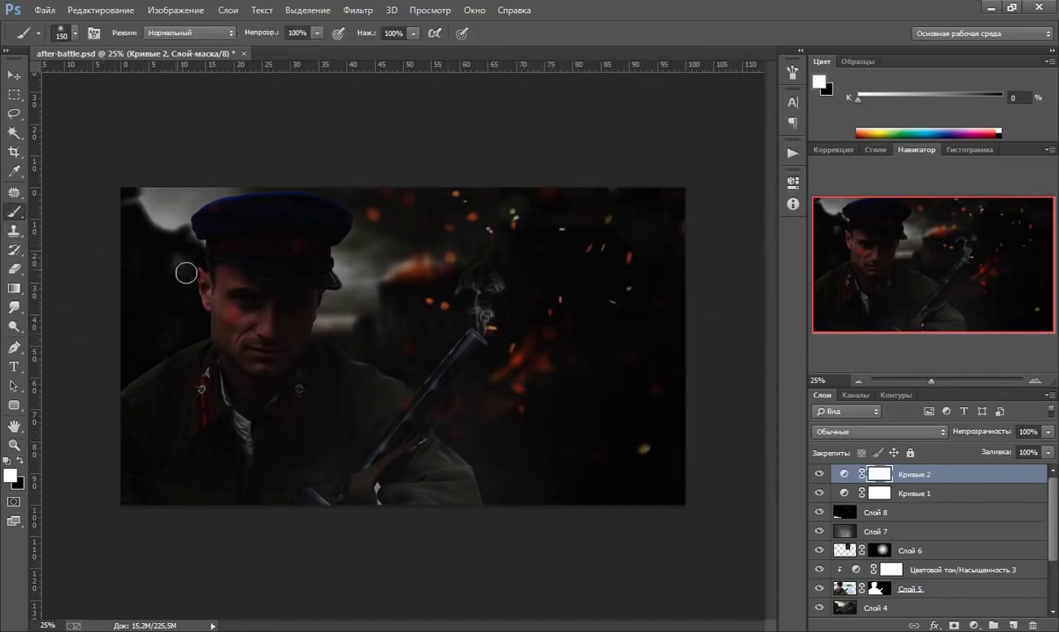
{"action": "left_click", "coordinate": [70, 34]}
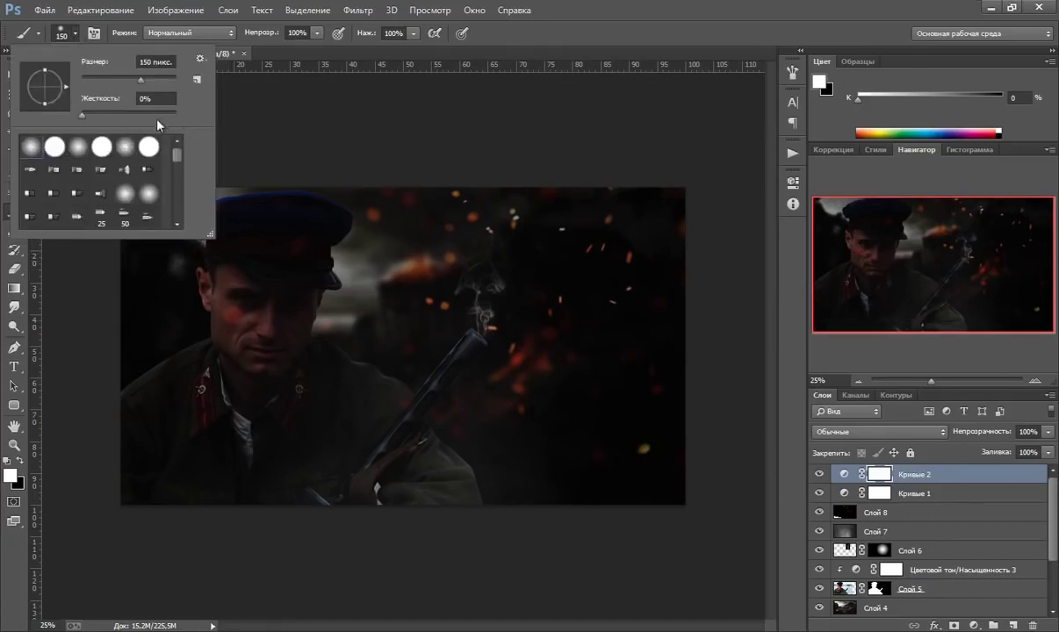
{"action": "key", "text": "bracketright"}
{"action": "left_click", "coordinate": [529, 30]}
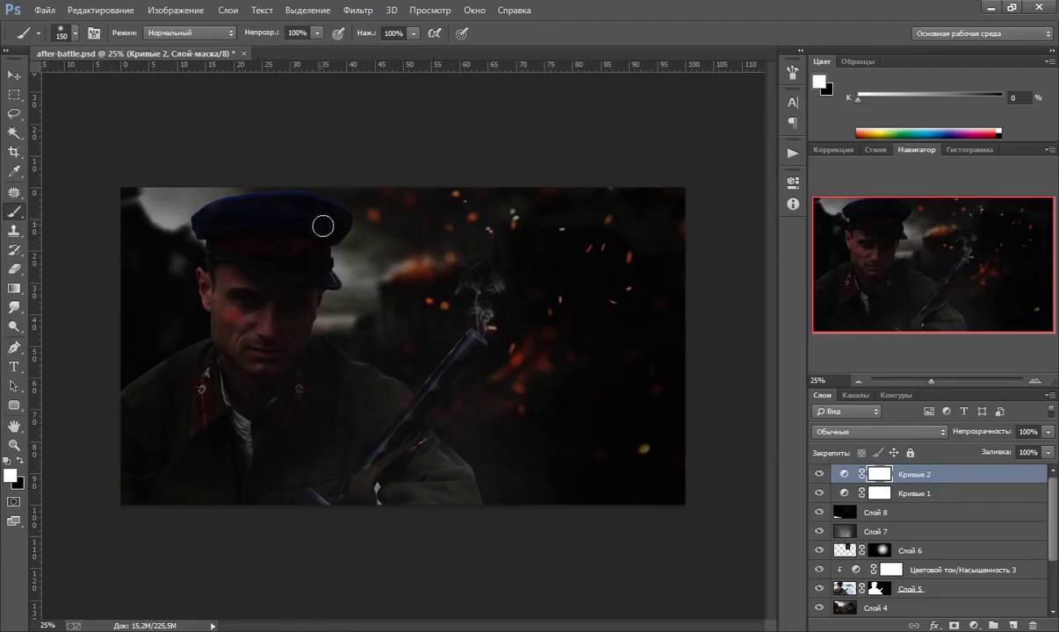
{"action": "key", "text": "bracketright"}
{"action": "key", "text": "bracketright"}
{"action": "key", "text": "bracketright"}
{"action": "key", "text": "bracketright"}
{"action": "key", "text": "bracketright"}
{"action": "key", "text": "bracketright"}
{"action": "key", "text": "bracketright"}
{"action": "key", "text": "bracketright"}
{"action": "key", "text": "bracketright"}
{"action": "key", "text": "bracketright"}
{"action": "key", "text": "bracketright"}
{"action": "key", "text": "bracketright"}
{"action": "key", "text": "bracketright"}
{"action": "key", "text": "bracketright"}
{"action": "key", "text": "bracketright"}
{"action": "key", "text": "bracketright"}
{"action": "key", "text": "bracketright"}
{"action": "key", "text": "bracketright"}
{"action": "key", "text": "bracketright"}
{"action": "key", "text": "bracketright"}
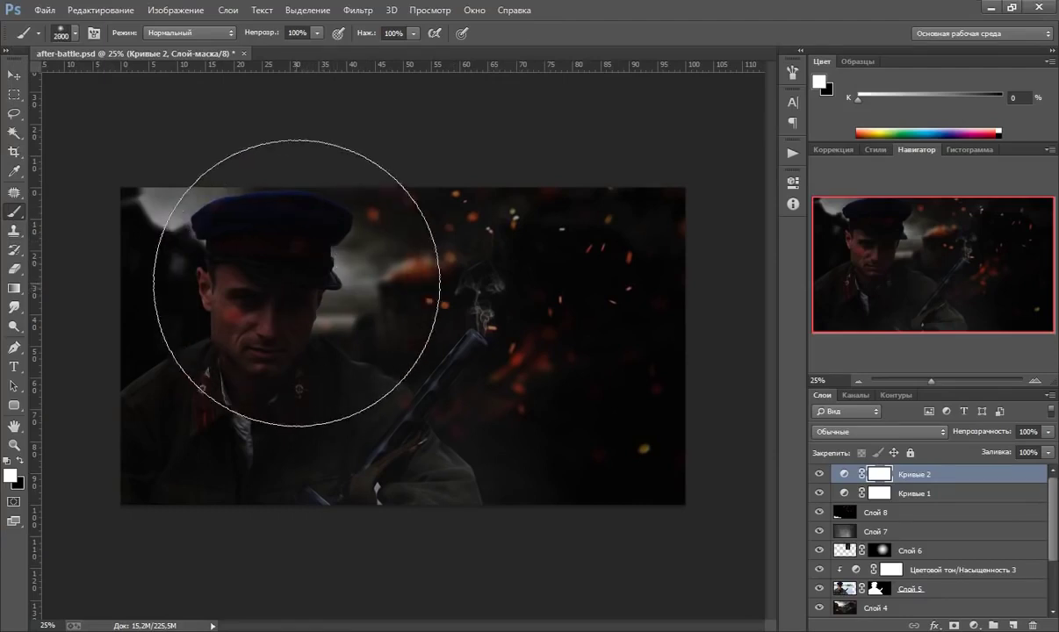
{"action": "key", "text": "bracketright"}
{"action": "key", "text": "bracketright"}
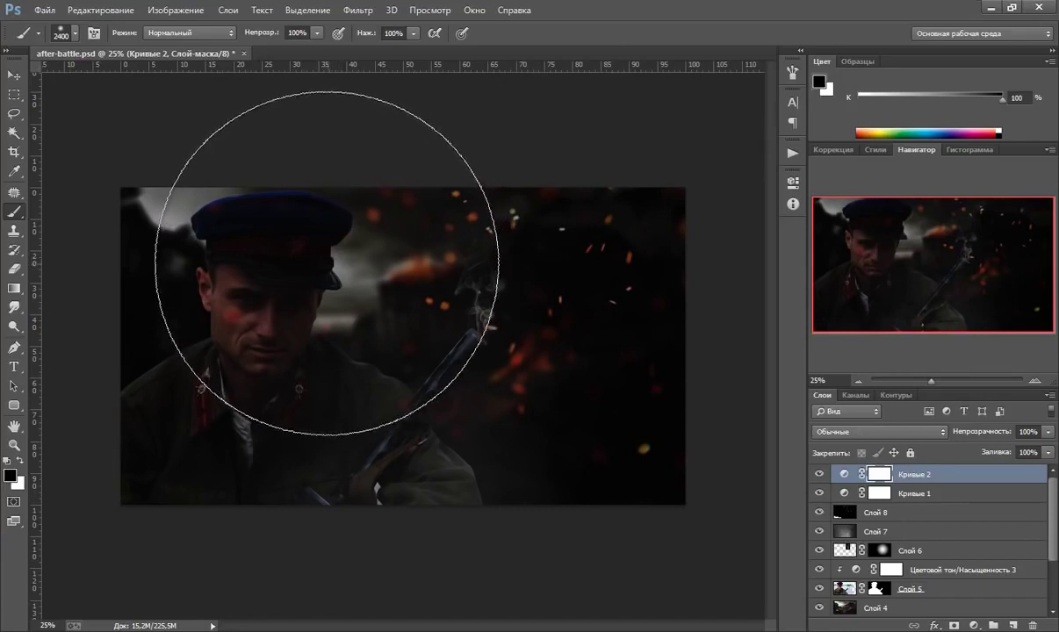
{"action": "key", "text": "x"}
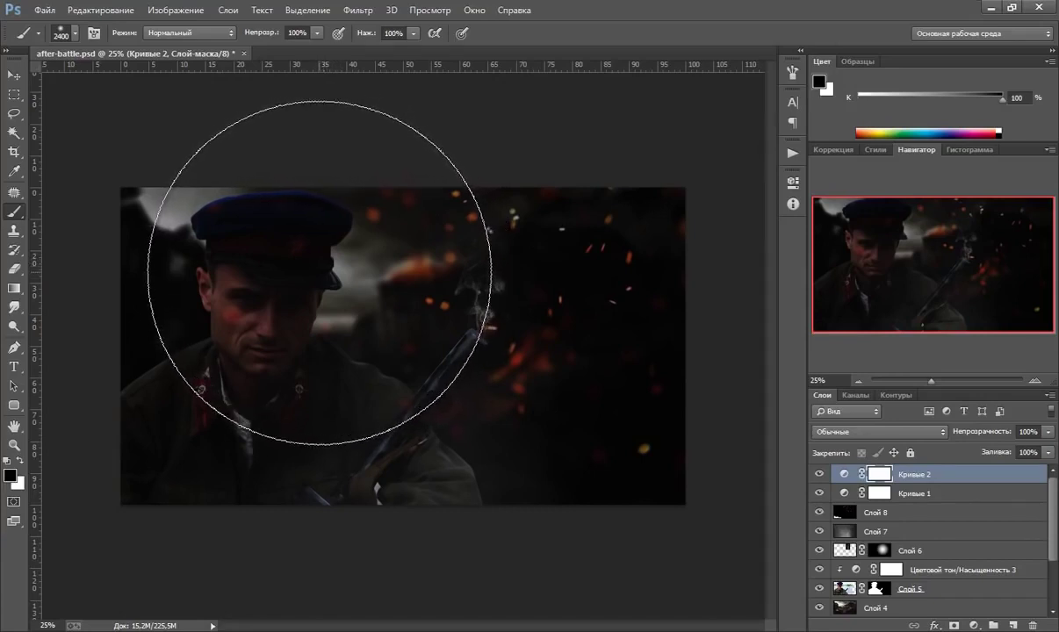
Step: Undo the 2400 px mask stroke over the soldier and repaint black there with a 1900 px brush, removing the second Curves layer's darkening
{"action": "mouse_move", "coordinate": [316, 272]}
{"action": "left_mouse_down"}
{"action": "mouse_move", "coordinate": [349, 301]}
{"action": "mouse_move", "coordinate": [330, 383]}
{"action": "left_mouse_up"}
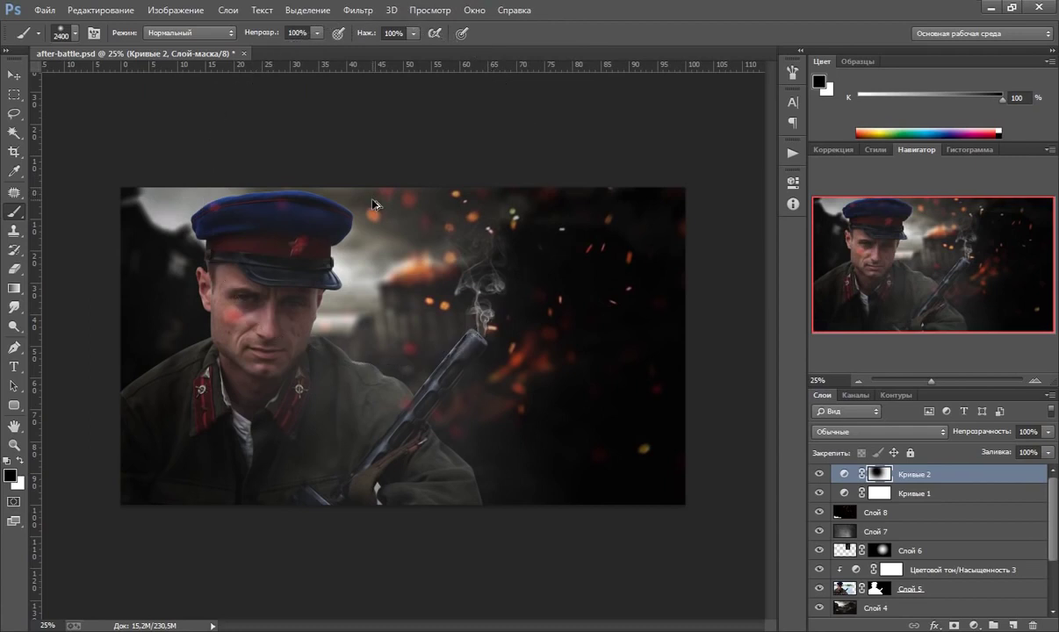
{"action": "key", "text": "ctrl+z"}
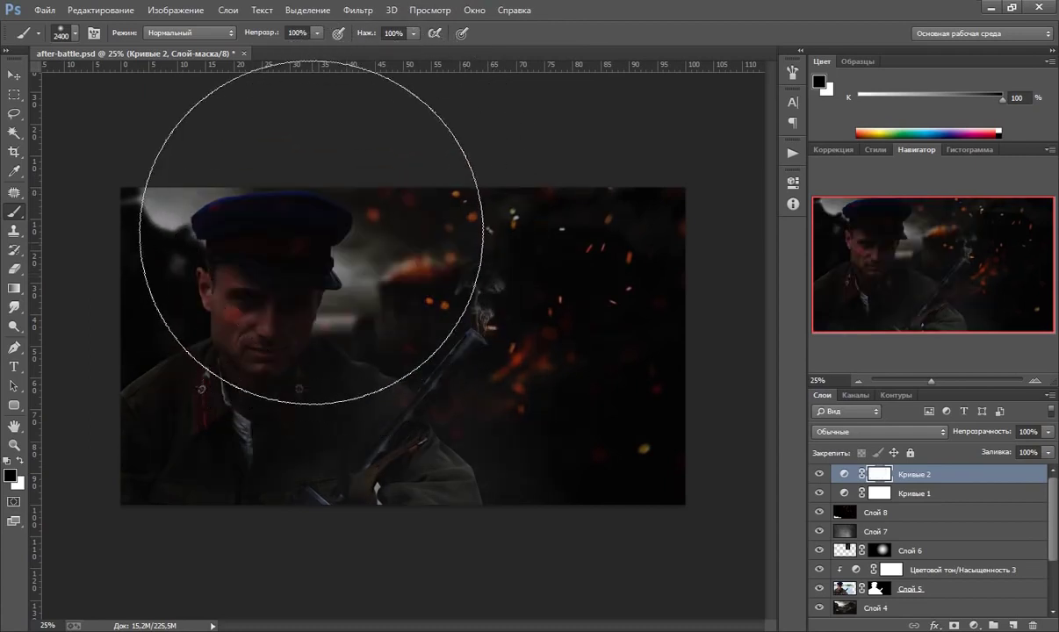
{"action": "key", "text": "bracketleft"}
{"action": "key", "text": "bracketleft"}
{"action": "key", "text": "bracketleft"}
{"action": "key", "text": "bracketleft"}
{"action": "key", "text": "bracketleft"}
{"action": "key", "text": "bracketleft"}
{"action": "key", "text": "bracketleft"}
{"action": "key", "text": "bracketleft"}
{"action": "key", "text": "bracketleft"}
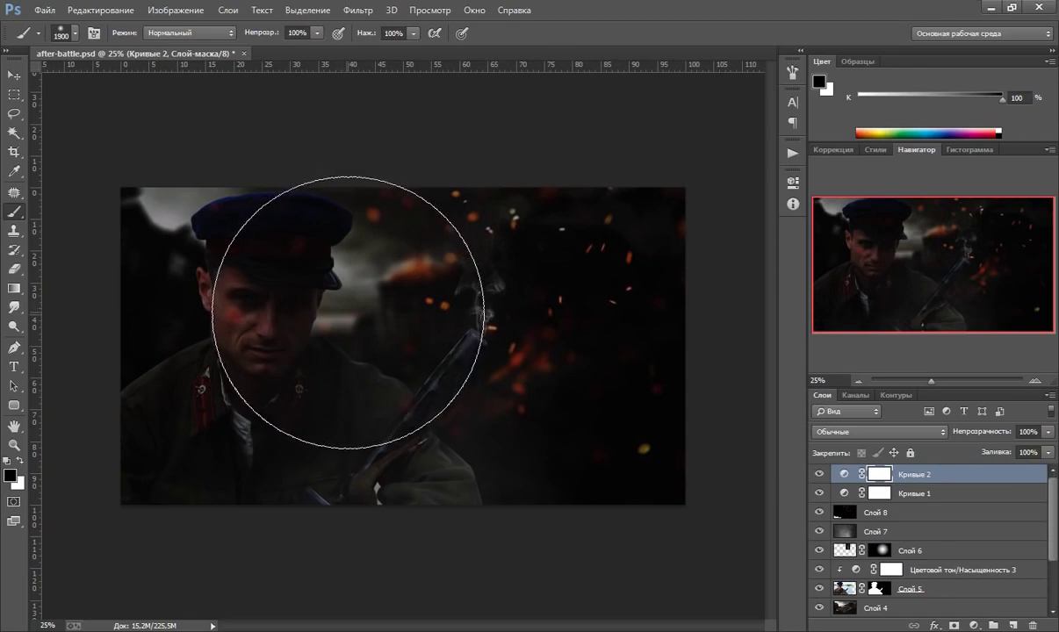
{"action": "left_click", "coordinate": [344, 314]}
{"action": "left_click", "coordinate": [300, 290]}
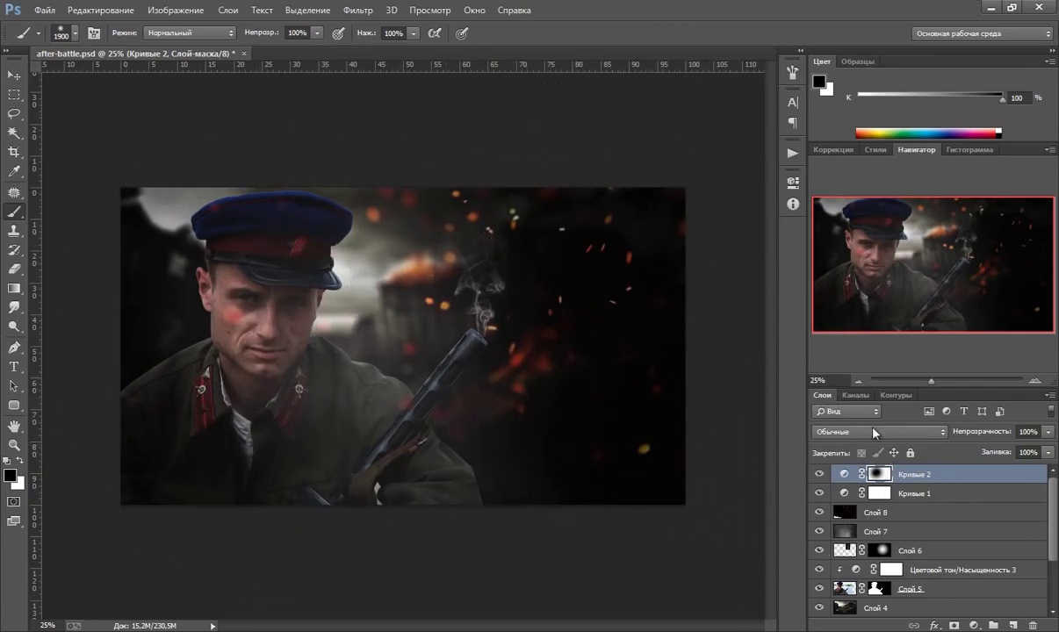
Step: Add a black-to-white Gradient Map (Карта градиента) adjustment layer above the second Curves layer
{"action": "left_click", "coordinate": [845, 493]}
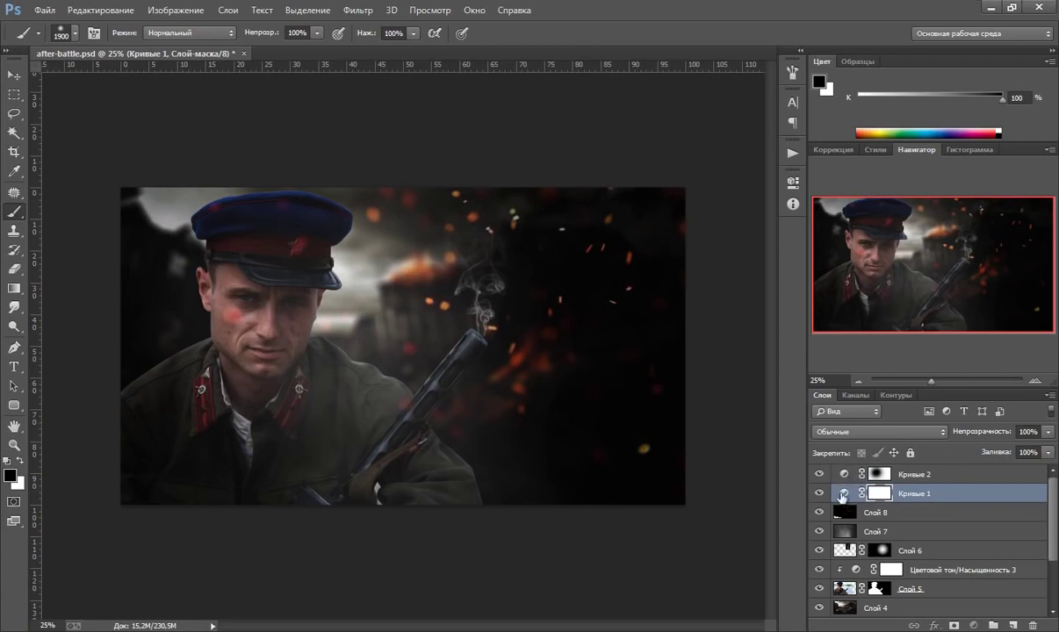
{"action": "left_click", "coordinate": [845, 474]}
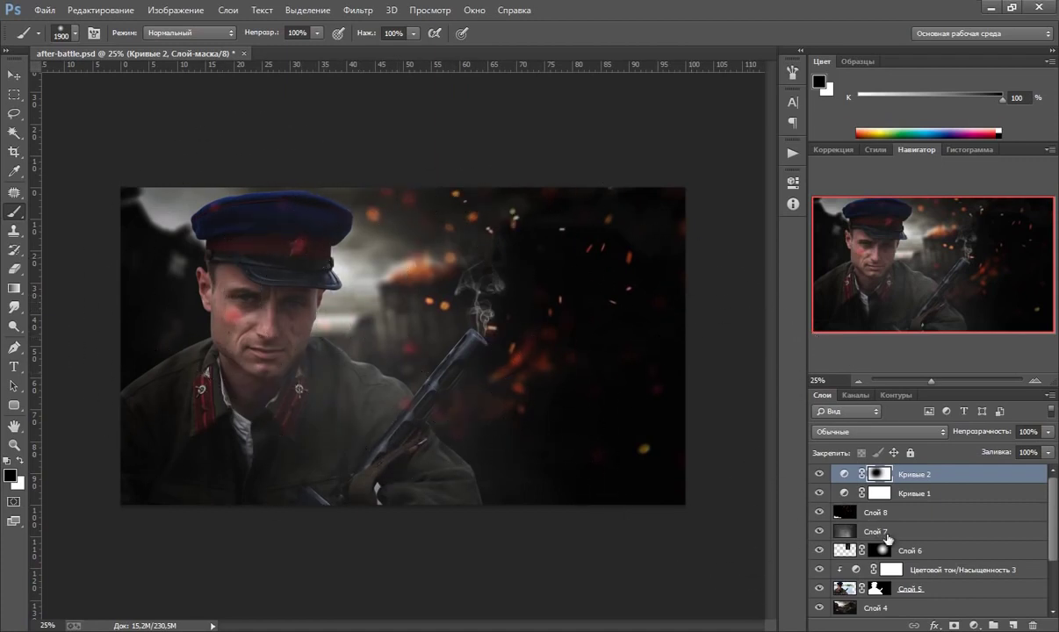
{"action": "left_click", "coordinate": [974, 625]}
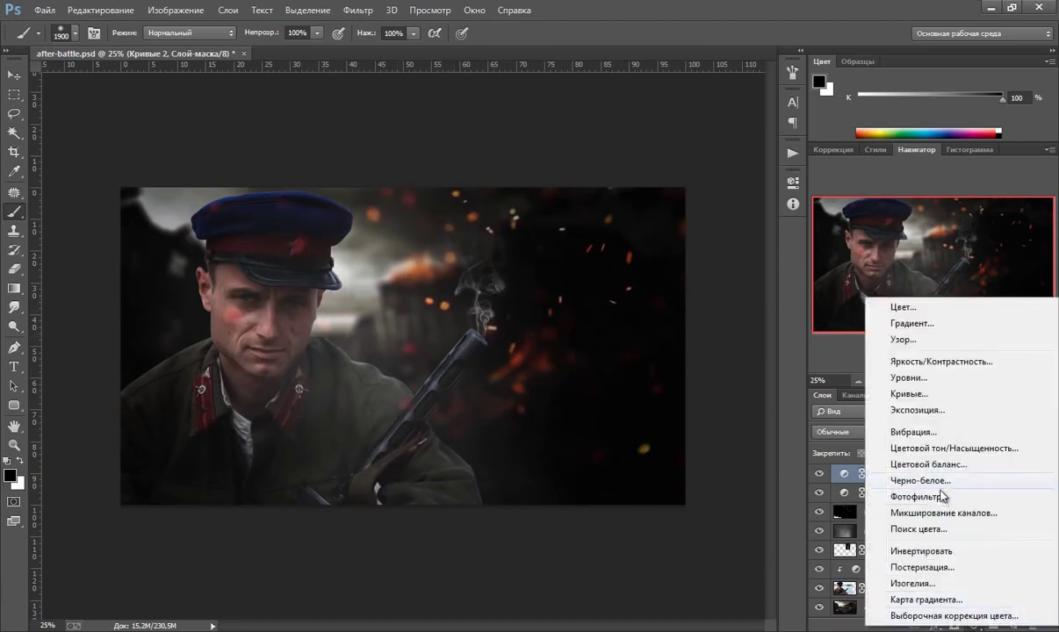
{"action": "left_click", "coordinate": [927, 601]}
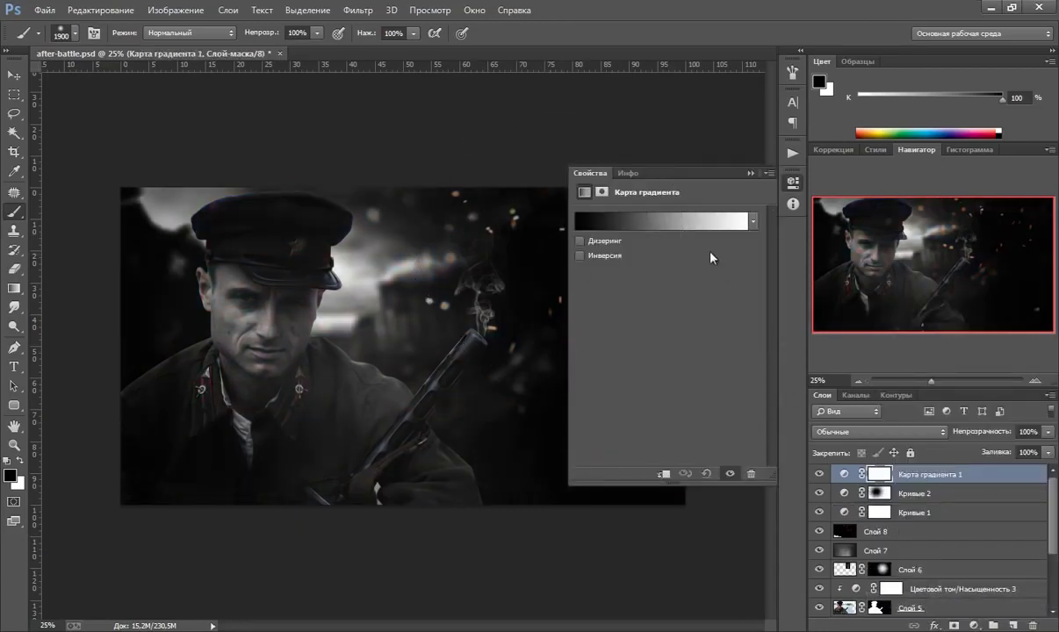
{"action": "left_click", "coordinate": [751, 173]}
Step: Set the Gradient Map layer's blend mode to Hard Light (Жесткий свет) and its opacity to 50%
{"action": "left_click", "coordinate": [857, 433]}
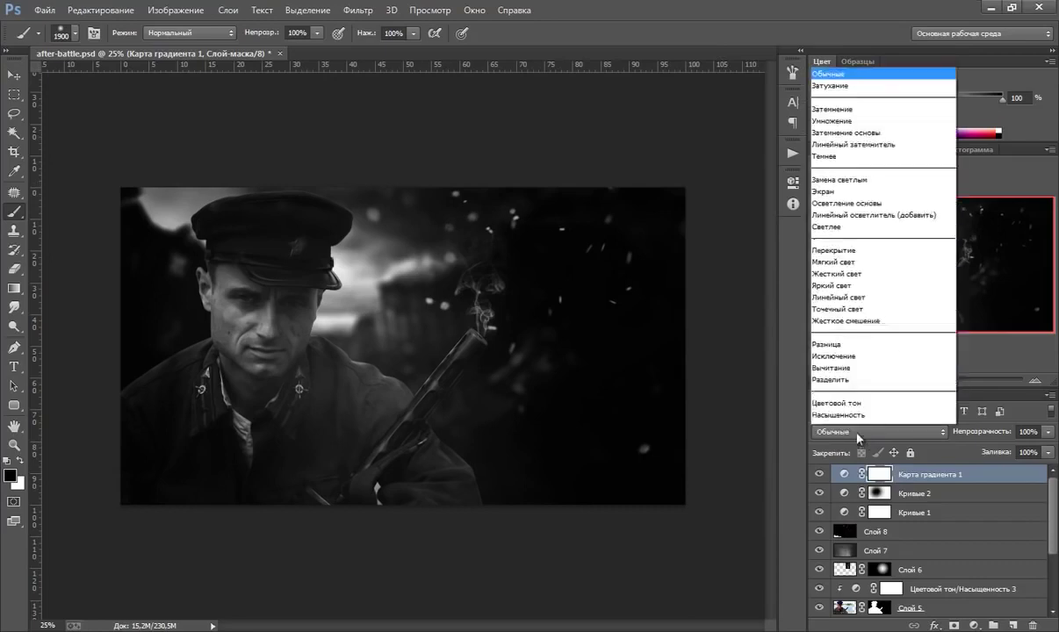
{"action": "left_click", "coordinate": [850, 255]}
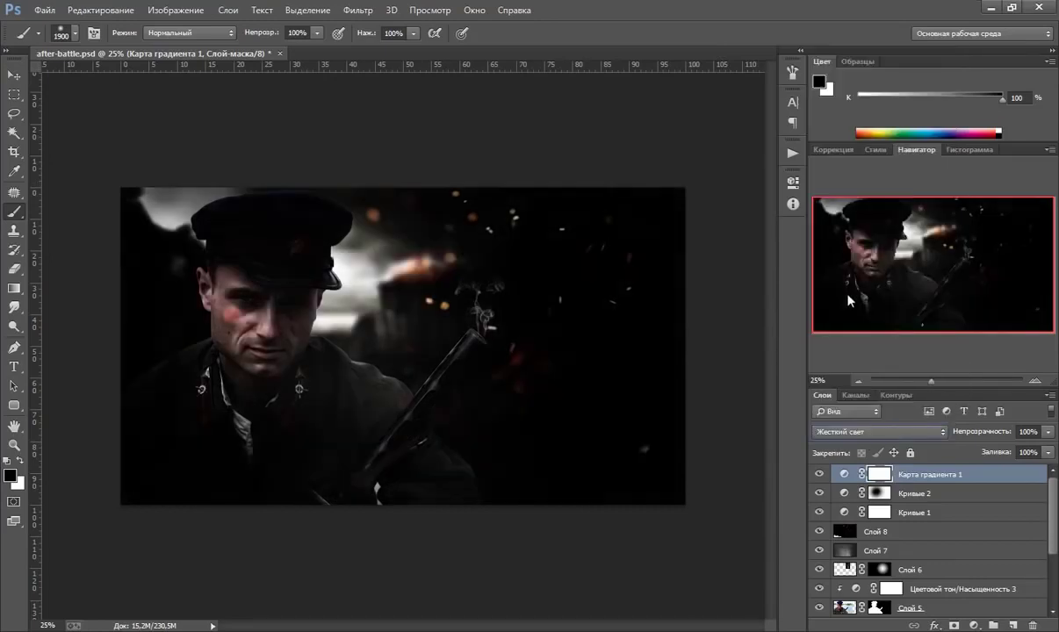
{"action": "left_click", "coordinate": [1046, 433]}
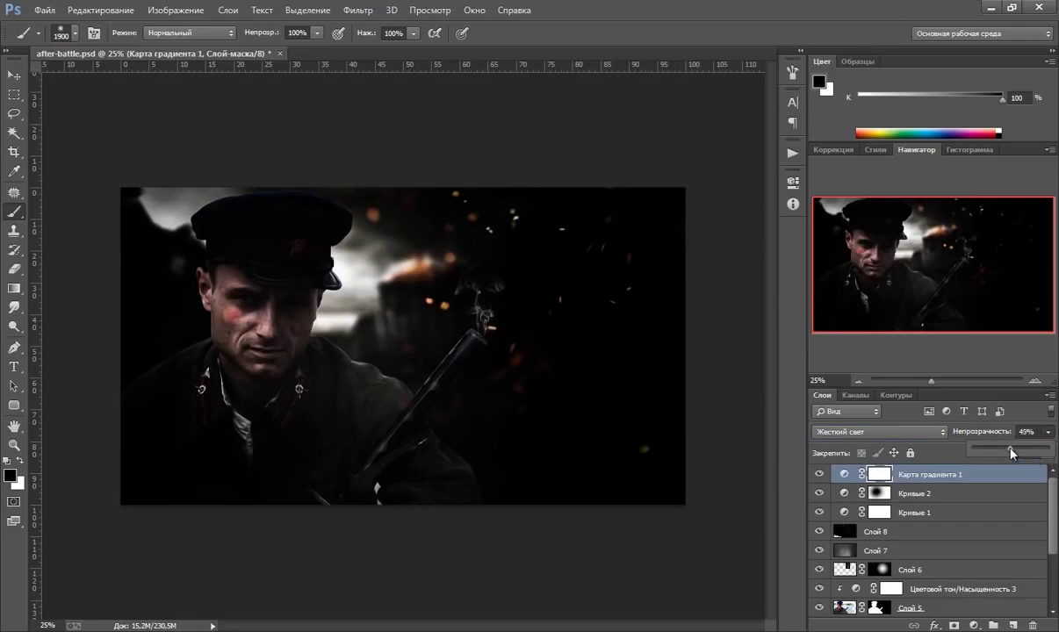
{"action": "left_click_drag", "start_coordinate": [1048, 448], "coordinate": [1012, 453]}
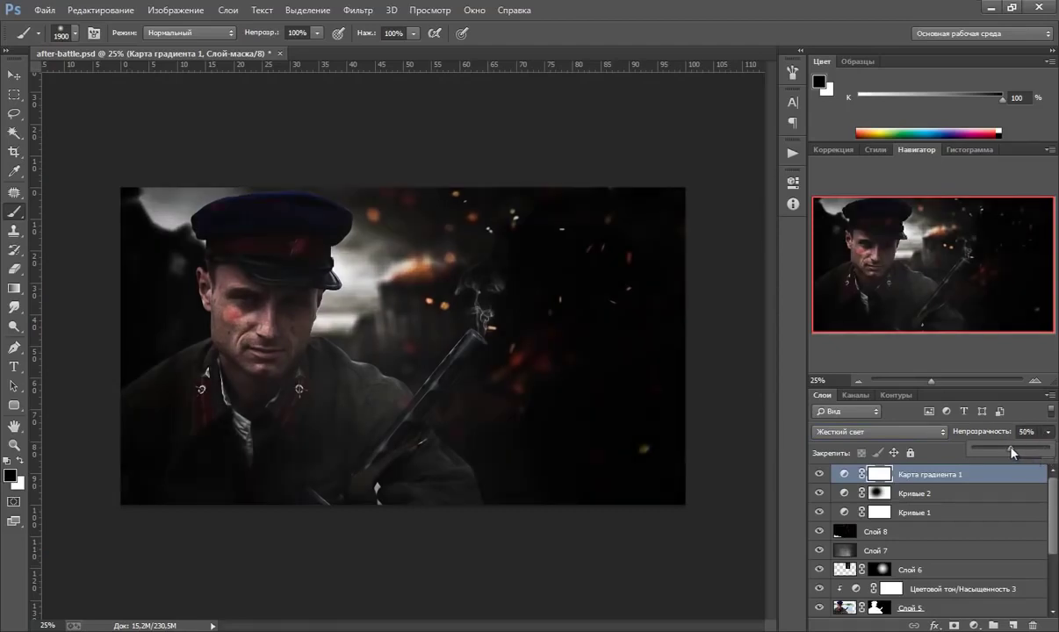
Step: Lighten the first Curves layer (Кривые 1) slightly by setting its midtone point to input 138, output 96
{"action": "left_click", "coordinate": [844, 474]}
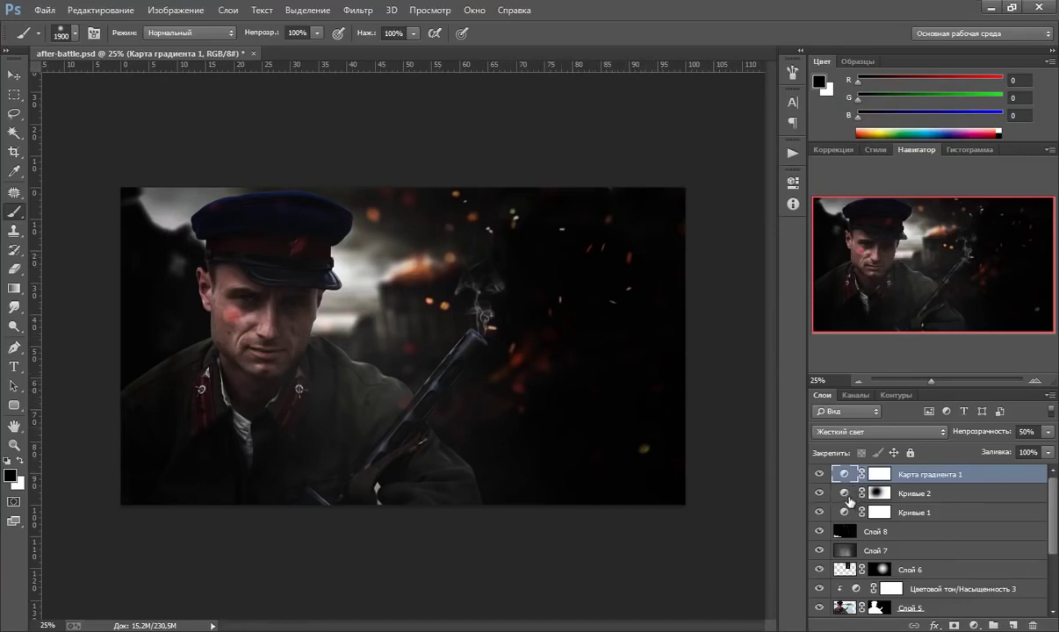
{"action": "left_click", "coordinate": [846, 496]}
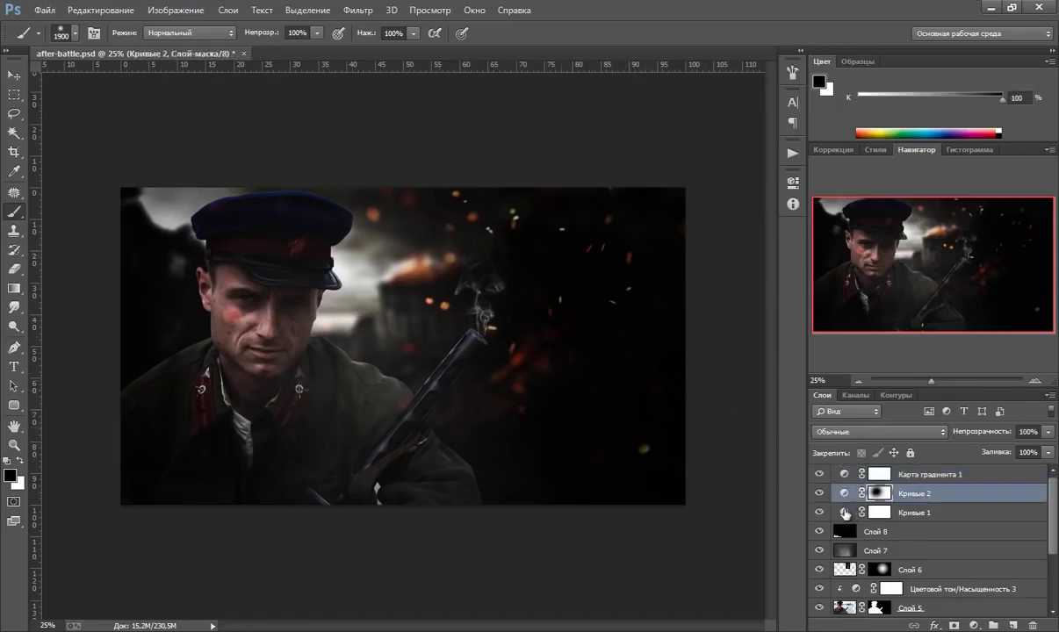
{"action": "double_click", "coordinate": [845, 513]}
{"action": "left_click_drag", "start_coordinate": [689, 349], "coordinate": [685, 341]}
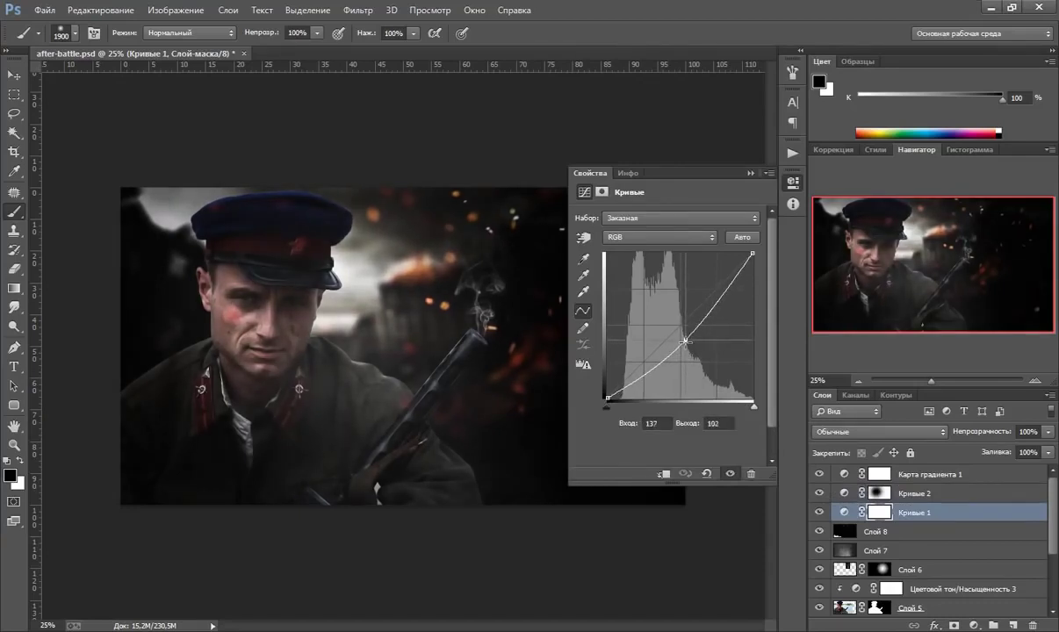
{"action": "left_click_drag", "start_coordinate": [685, 344], "coordinate": [687, 346]}
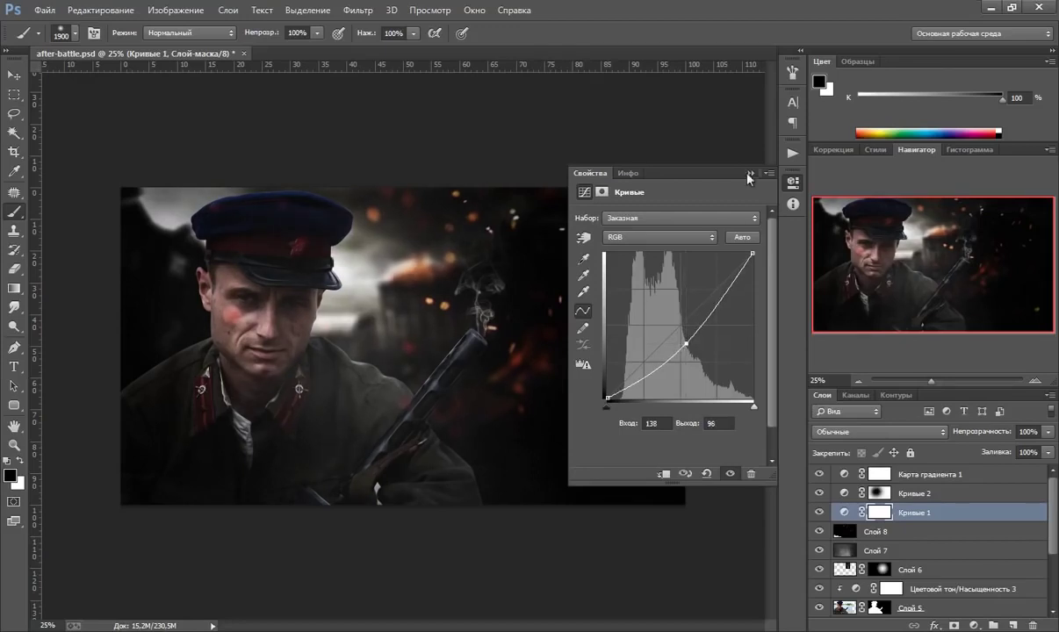
{"action": "left_click", "coordinate": [751, 173]}
Step: Lighten Кривые 2 by setting its midtone point to input 119, output 52 and white point output to 163, and compare with the layer hidden
{"action": "left_click", "coordinate": [841, 493]}
{"action": "left_click", "coordinate": [841, 494]}
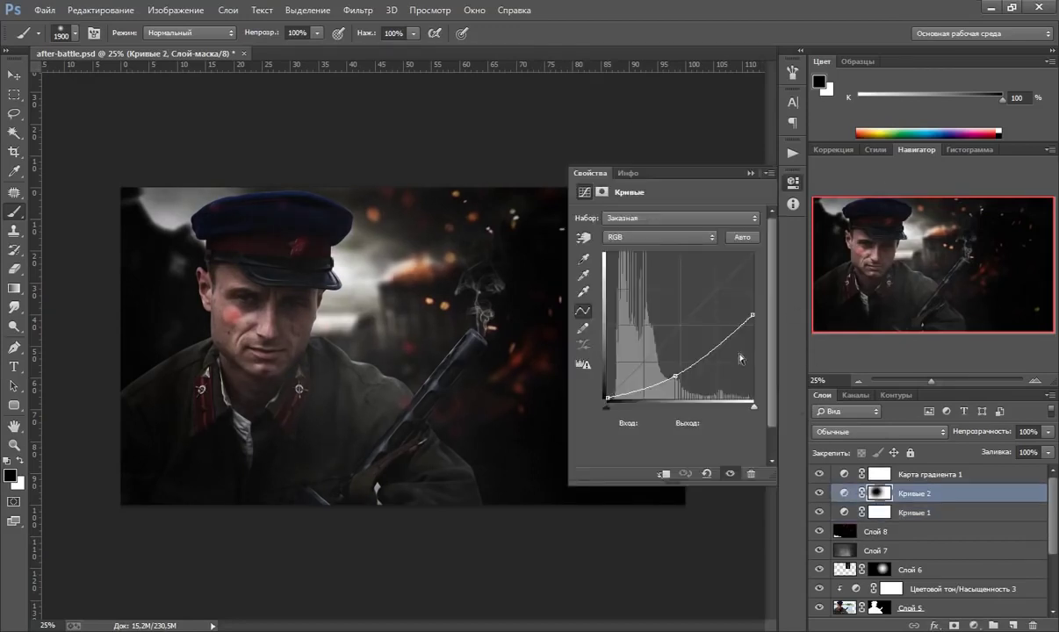
{"action": "left_click_drag", "start_coordinate": [704, 305], "coordinate": [727, 341]}
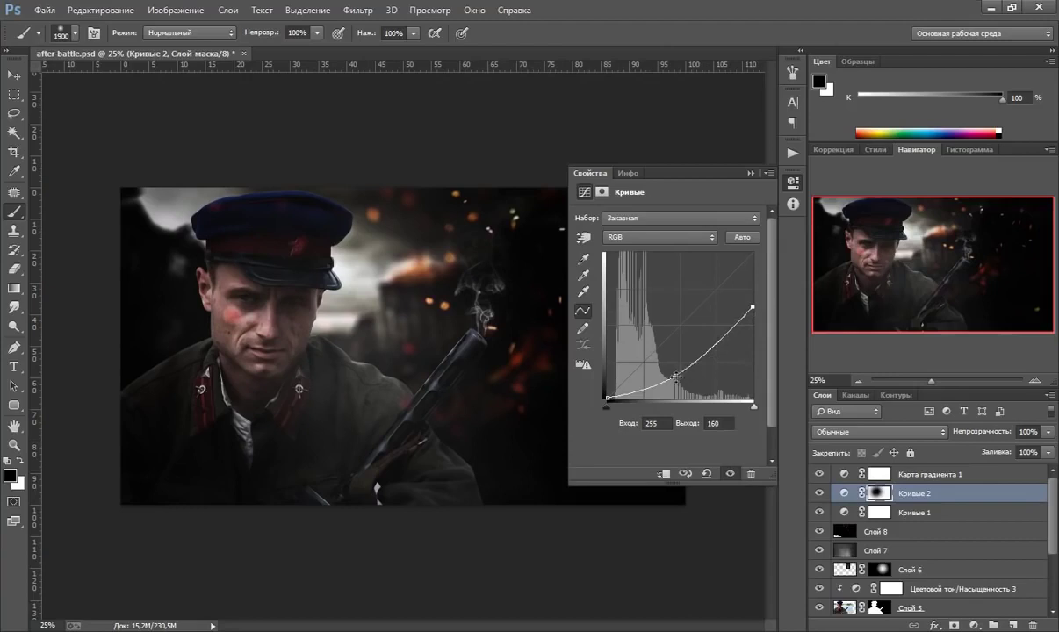
{"action": "left_click_drag", "start_coordinate": [676, 375], "coordinate": [674, 368]}
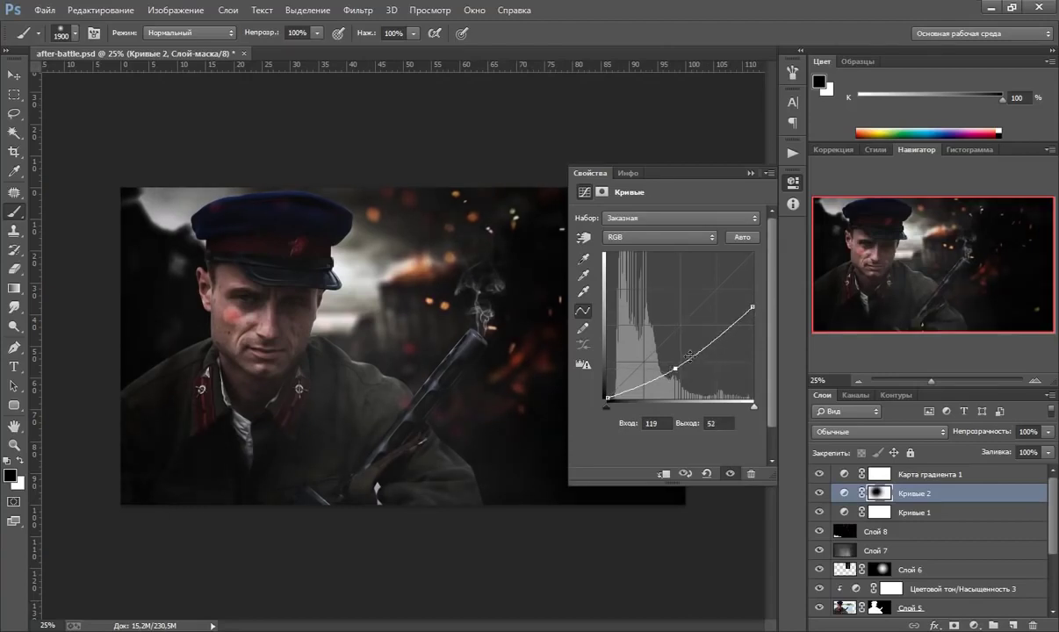
{"action": "left_click_drag", "start_coordinate": [752, 312], "coordinate": [750, 304]}
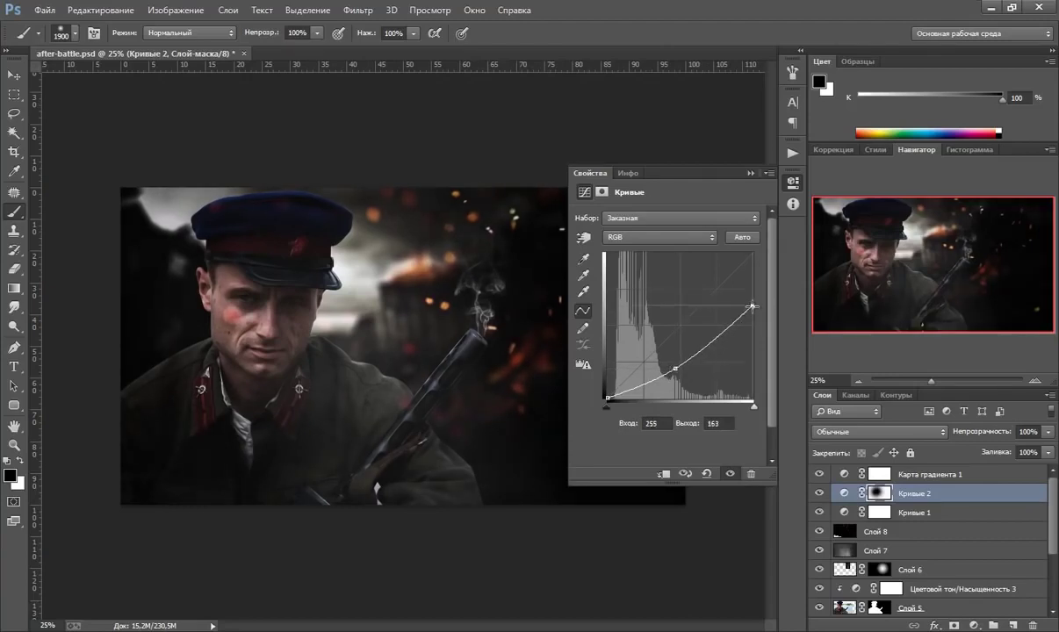
{"action": "left_click", "coordinate": [750, 172]}
{"action": "left_click", "coordinate": [819, 493]}
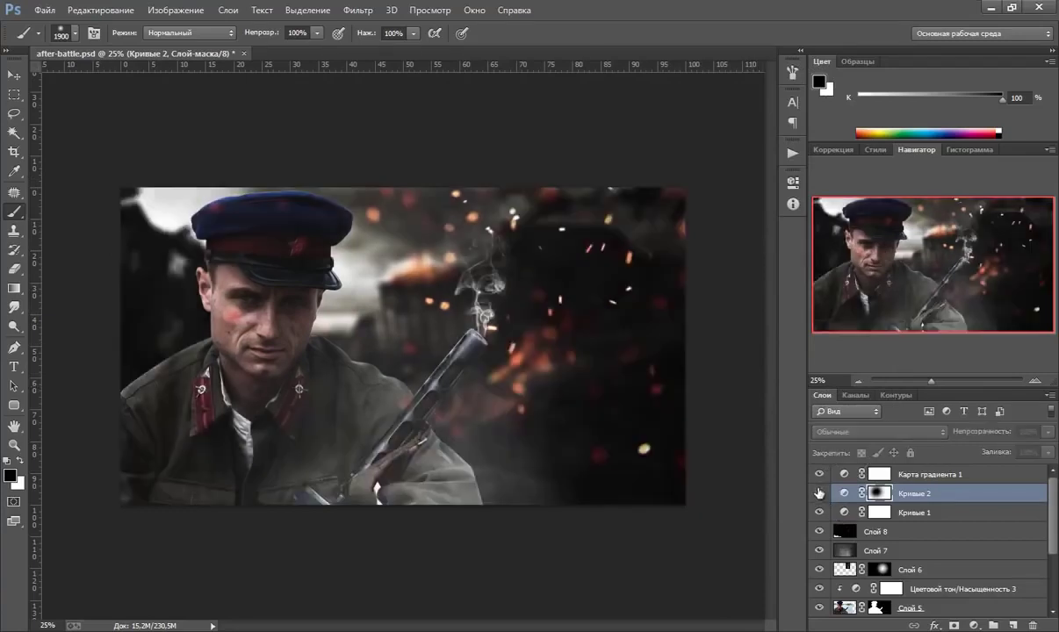
{"action": "left_click", "coordinate": [819, 493]}
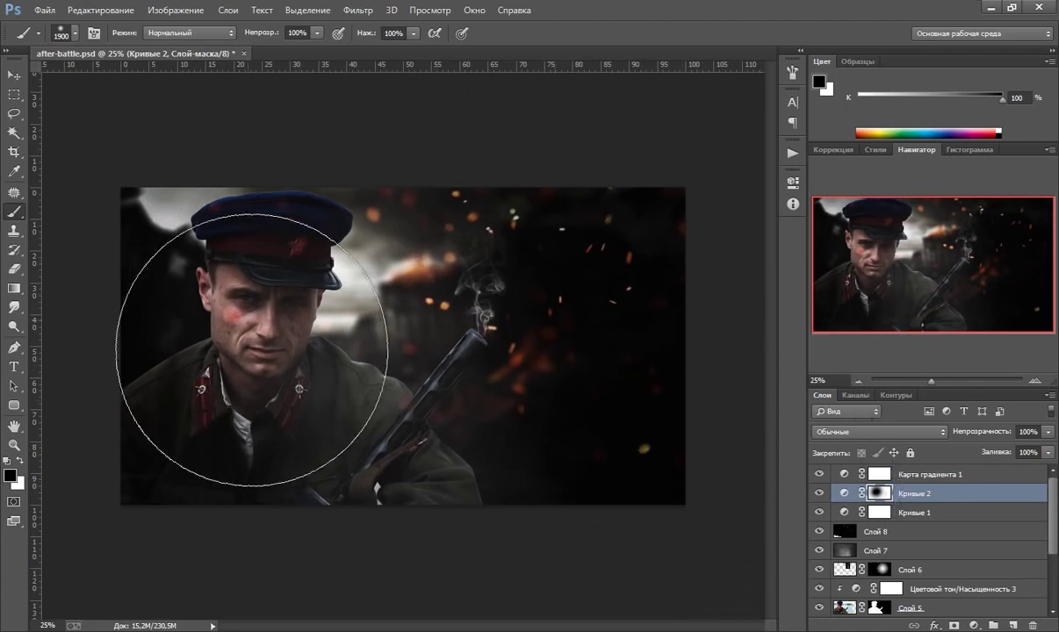
Step: Add a layer mask to the sparks layer (Слой 8) and paint out sparks over the soldier's face and cap with a smaller black brush
{"action": "left_click", "coordinate": [848, 532]}
{"action": "left_click", "coordinate": [954, 624]}
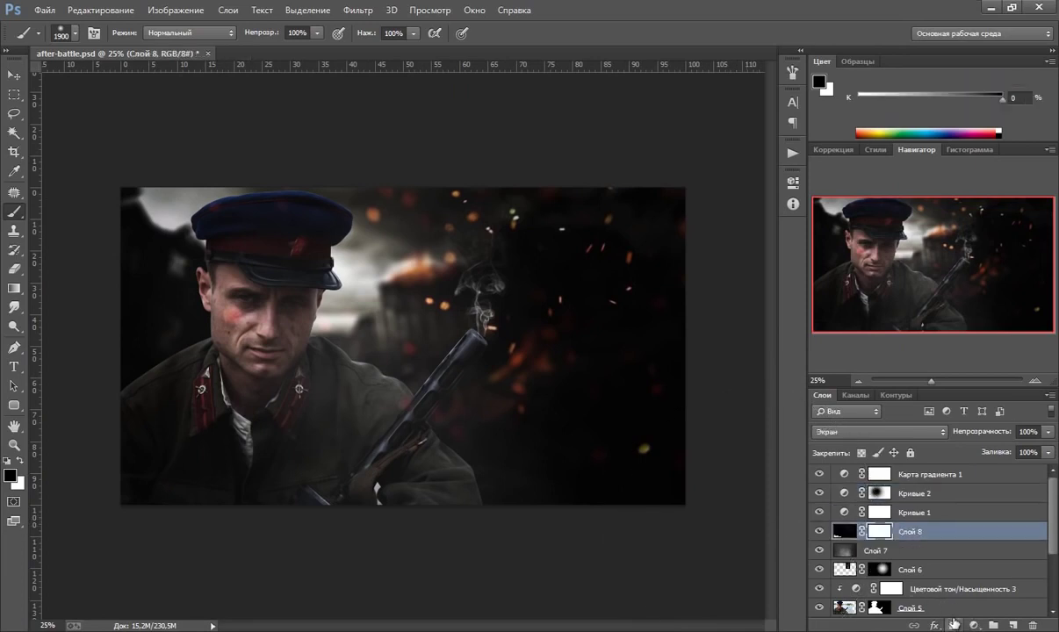
{"action": "key", "text": "bracketleft"}
{"action": "key", "text": "bracketleft"}
{"action": "key", "text": "bracketleft"}
{"action": "key", "text": "bracketleft"}
{"action": "key", "text": "bracketleft"}
{"action": "key", "text": "bracketleft"}
{"action": "key", "text": "bracketleft"}
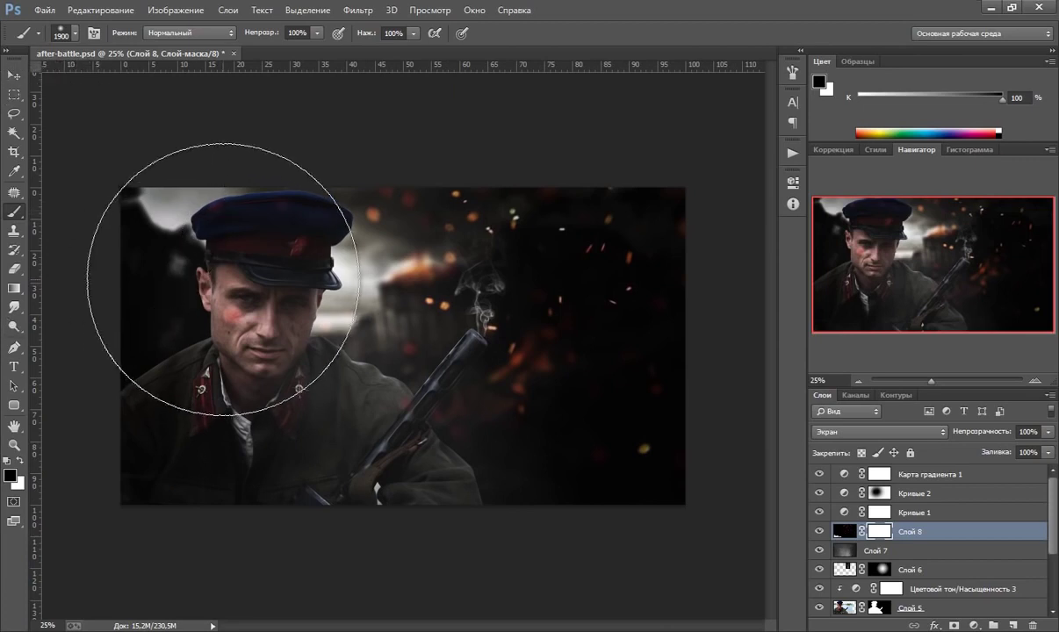
{"action": "key", "text": "bracketleft"}
{"action": "key", "text": "bracketleft"}
{"action": "key", "text": "bracketleft"}
{"action": "key", "text": "bracketleft"}
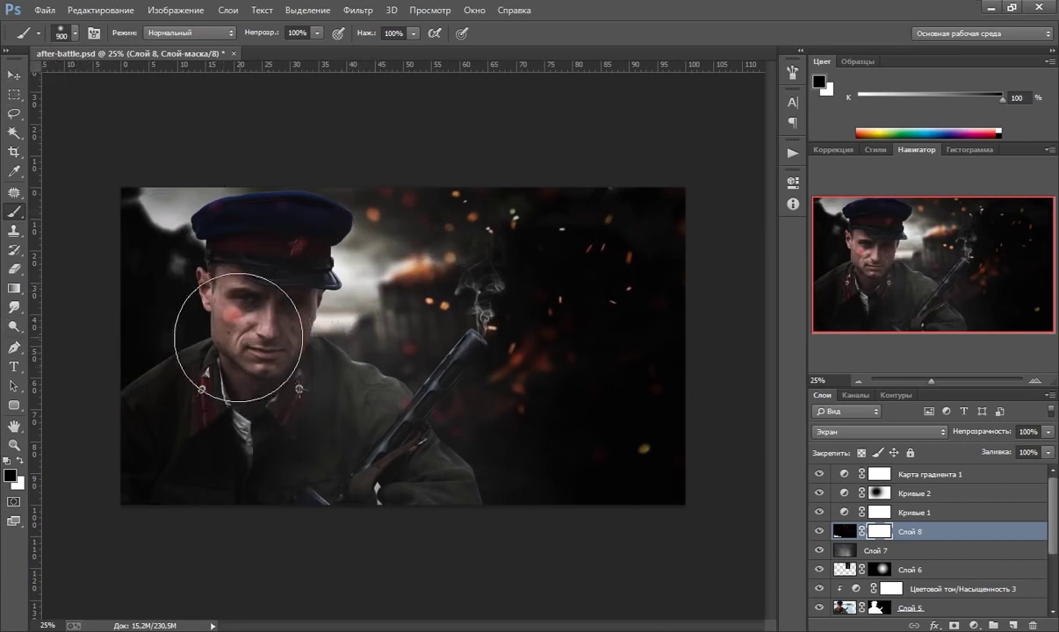
{"action": "mouse_move", "coordinate": [230, 322]}
{"action": "left_mouse_down"}
{"action": "mouse_move", "coordinate": [237, 294]}
{"action": "mouse_move", "coordinate": [198, 245]}
{"action": "mouse_move", "coordinate": [258, 238]}
{"action": "mouse_move", "coordinate": [193, 247]}
{"action": "left_mouse_up"}
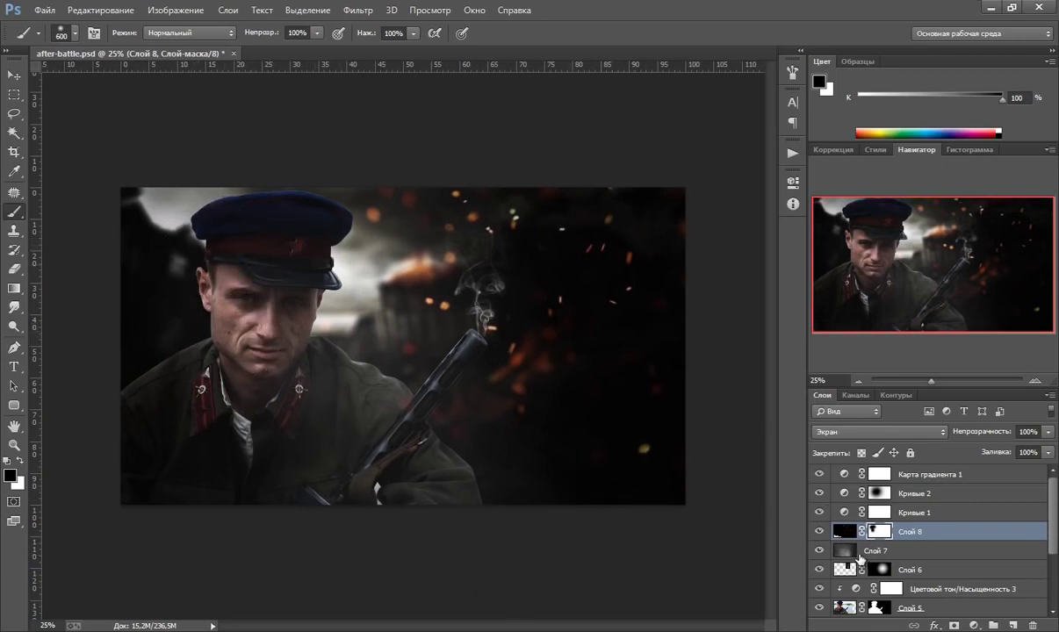
Step: Add a Gradient Map adjustment above Карта градиента 1 and apply the violet-to-orange gradient preset
{"action": "left_click", "coordinate": [847, 475]}
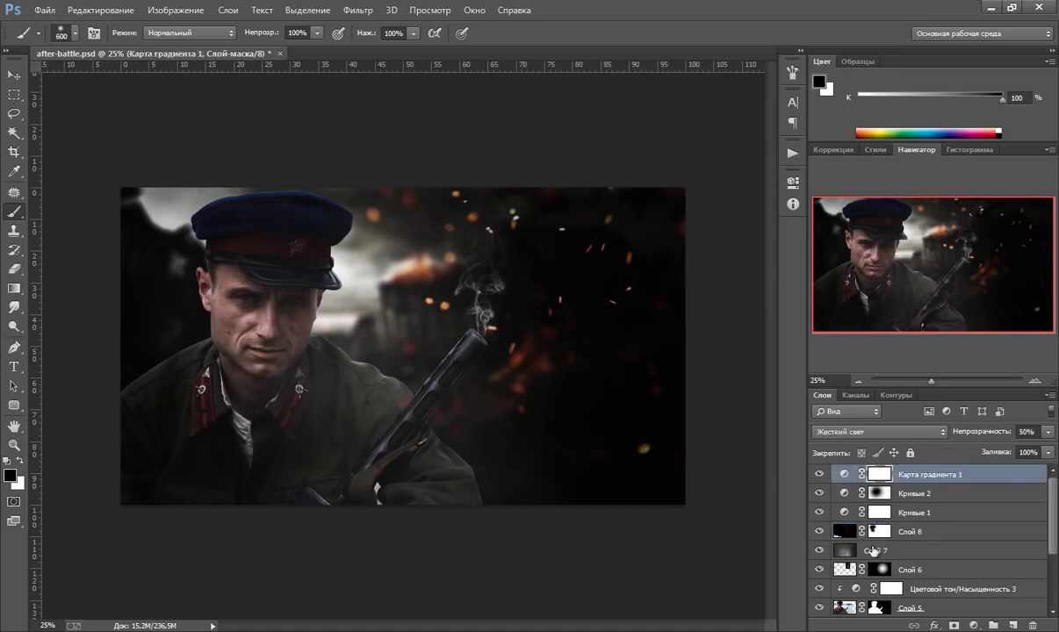
{"action": "left_click", "coordinate": [975, 625]}
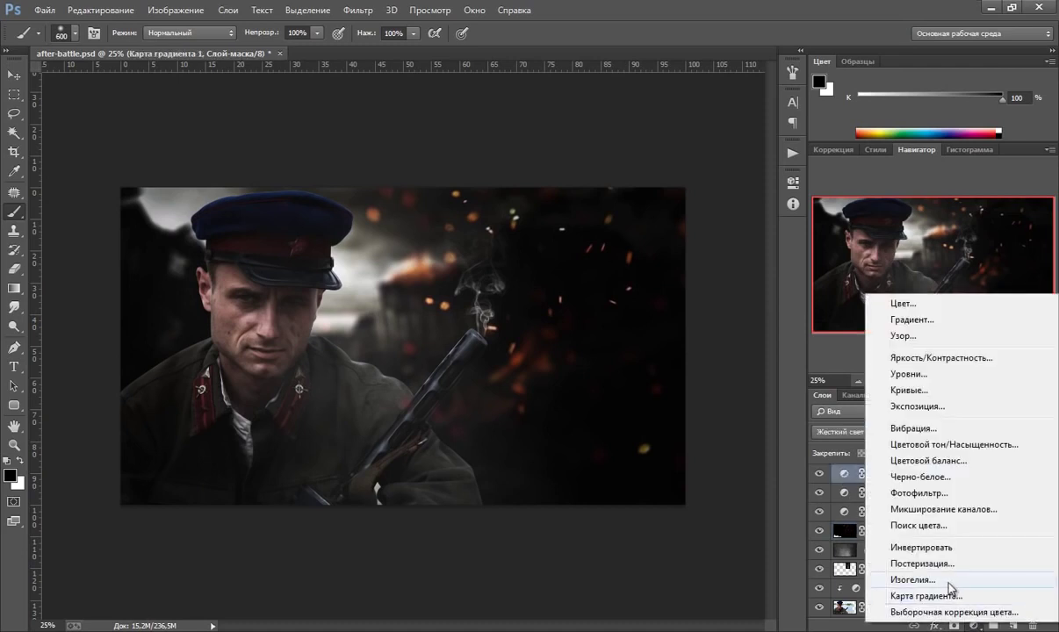
{"action": "left_click", "coordinate": [919, 596]}
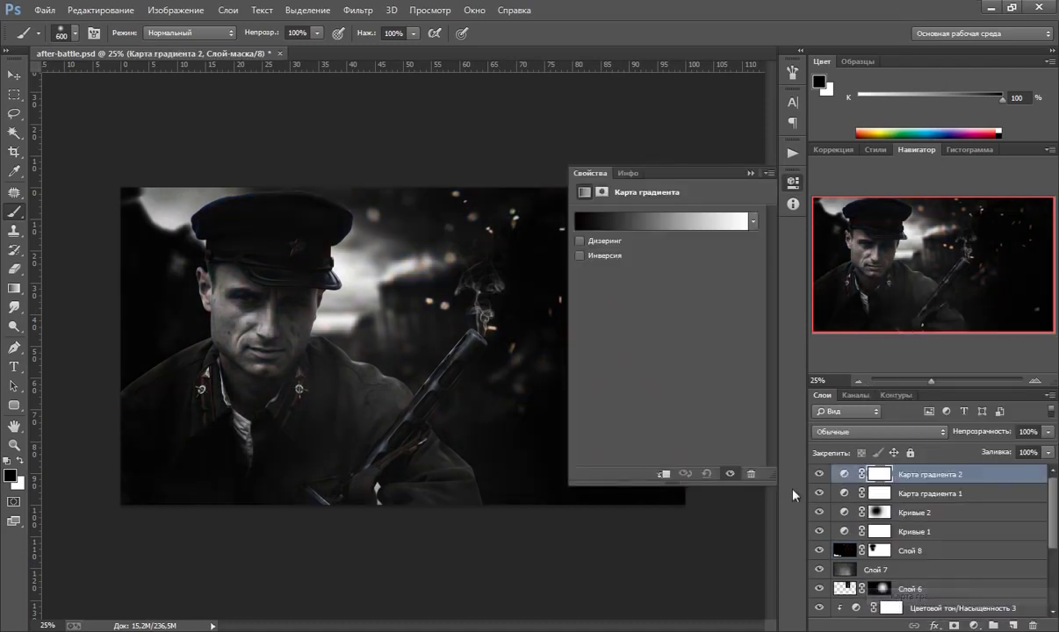
{"action": "left_click", "coordinate": [753, 223]}
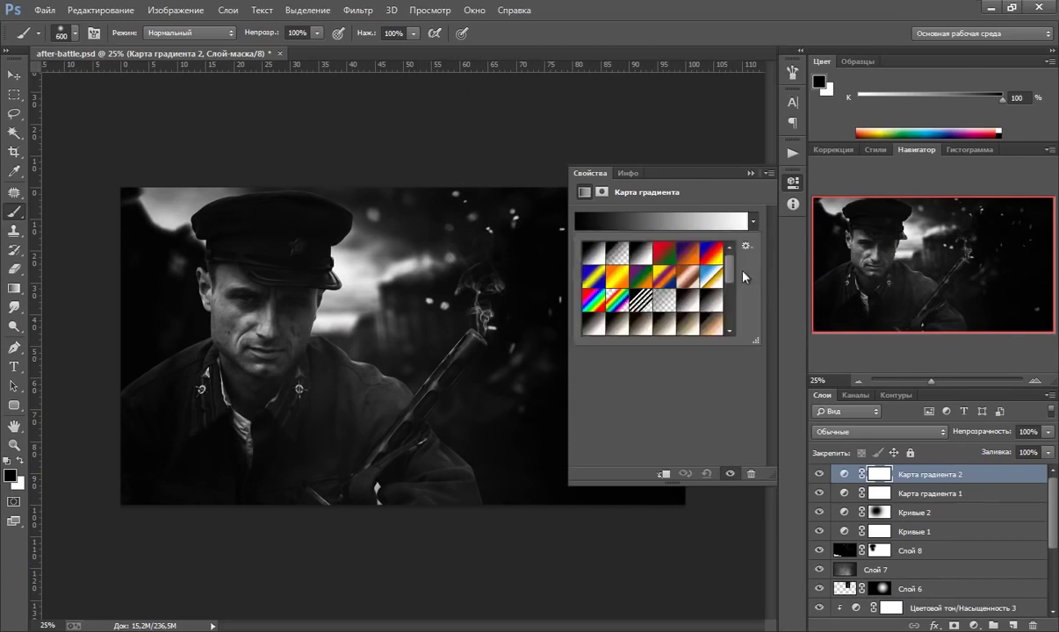
{"action": "left_click", "coordinate": [688, 253]}
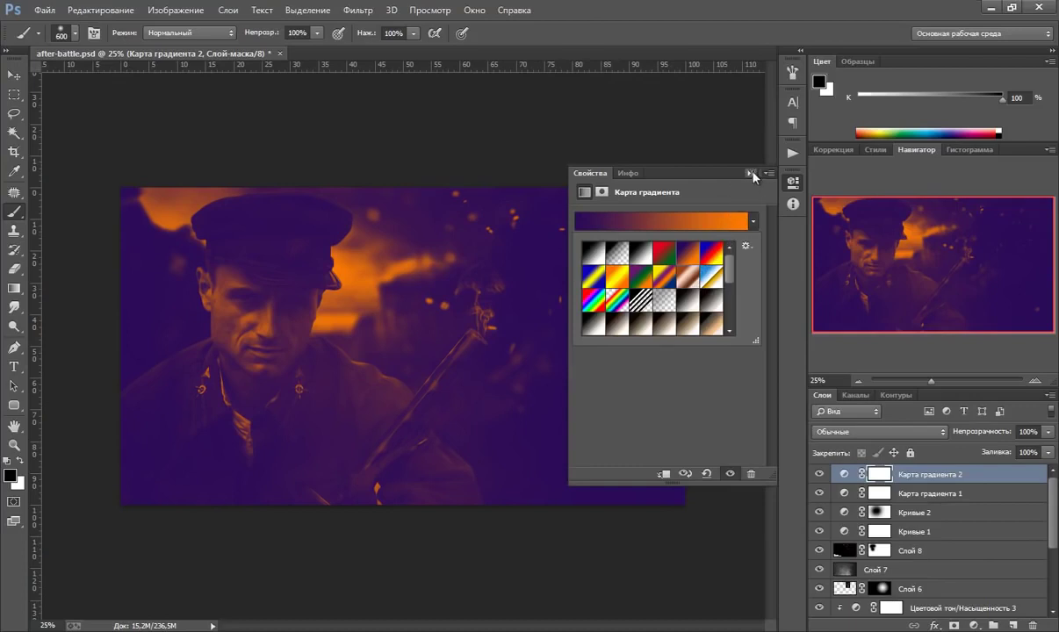
{"action": "left_click", "coordinate": [750, 175]}
Step: Set the Карта градиента 2 layer to Soft Light (Мягкий свет) blending at 15% opacity
{"action": "left_click", "coordinate": [883, 432]}
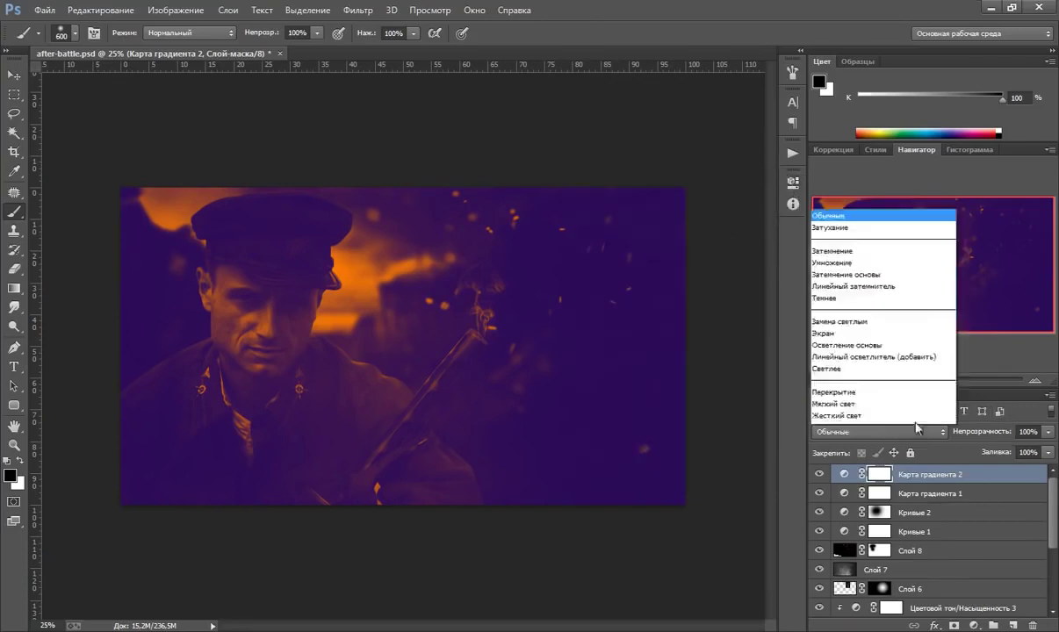
{"action": "left_click", "coordinate": [856, 252]}
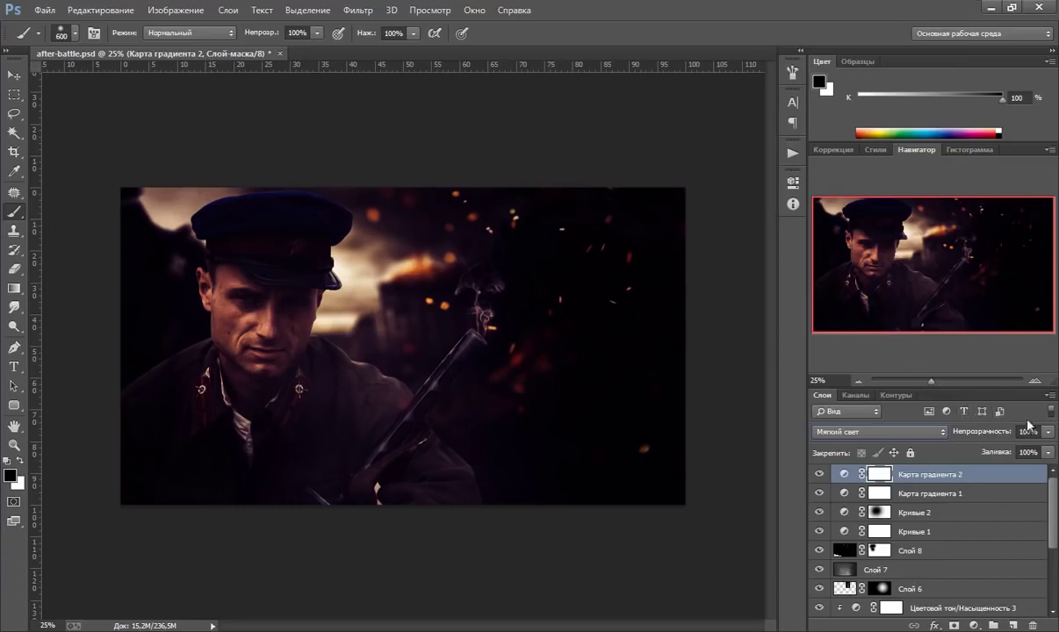
{"action": "left_click", "coordinate": [1048, 433]}
{"action": "left_click_drag", "start_coordinate": [1004, 452], "coordinate": [995, 452]}
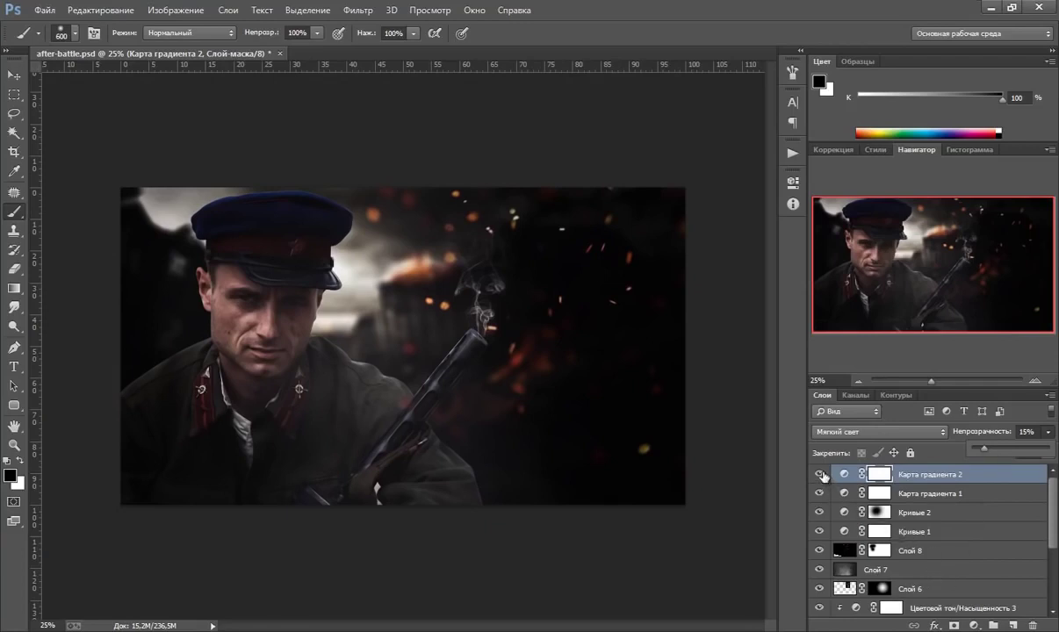
{"action": "left_click", "coordinate": [781, 452]}
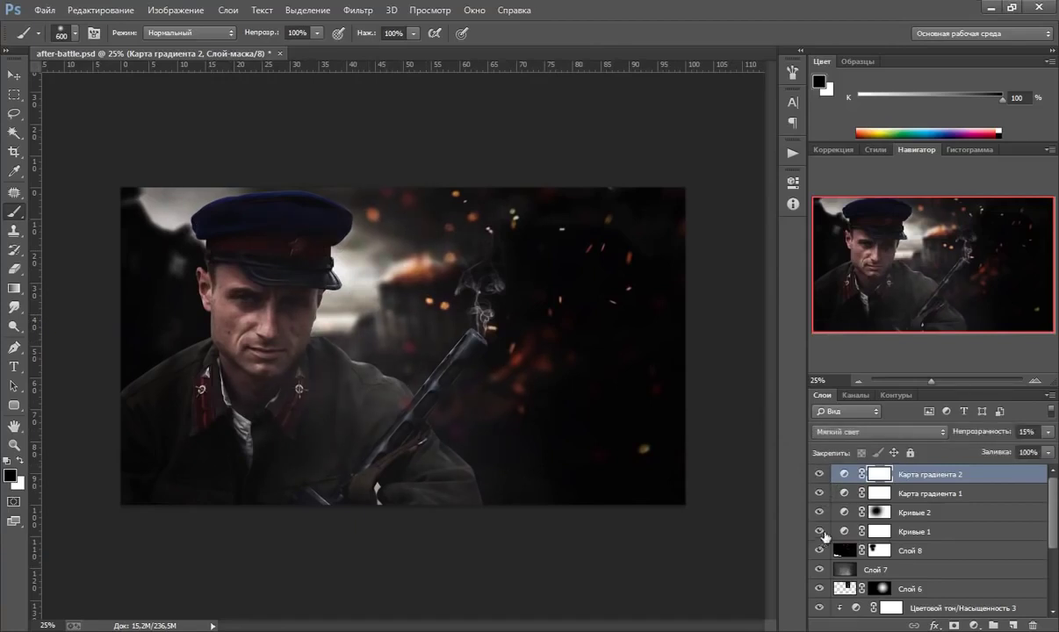
Step: Stamp all visible layers into a new layer above Карта градиента 2 and convert it to a smart object
{"action": "left_click", "coordinate": [844, 474]}
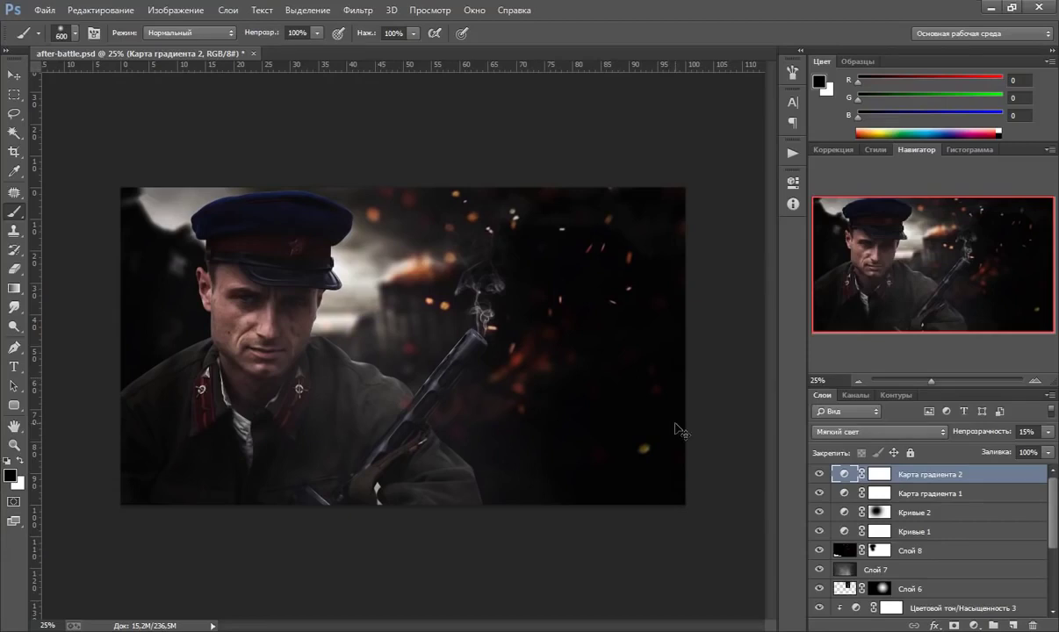
{"action": "key", "text": "ctrl+shift+alt+e"}
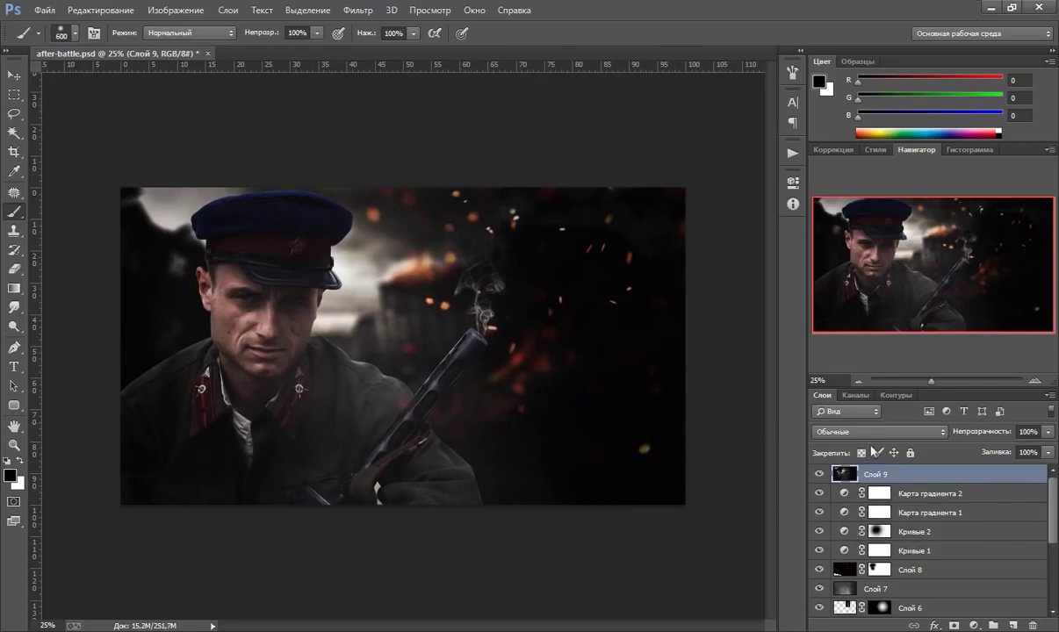
{"action": "right_click", "coordinate": [884, 477]}
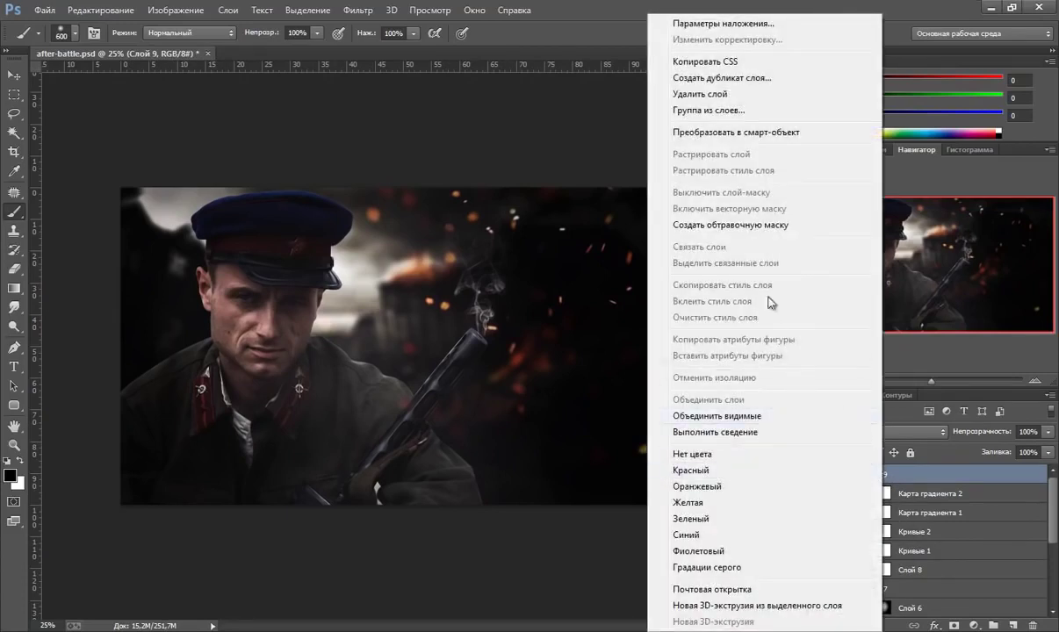
{"action": "left_click", "coordinate": [778, 134]}
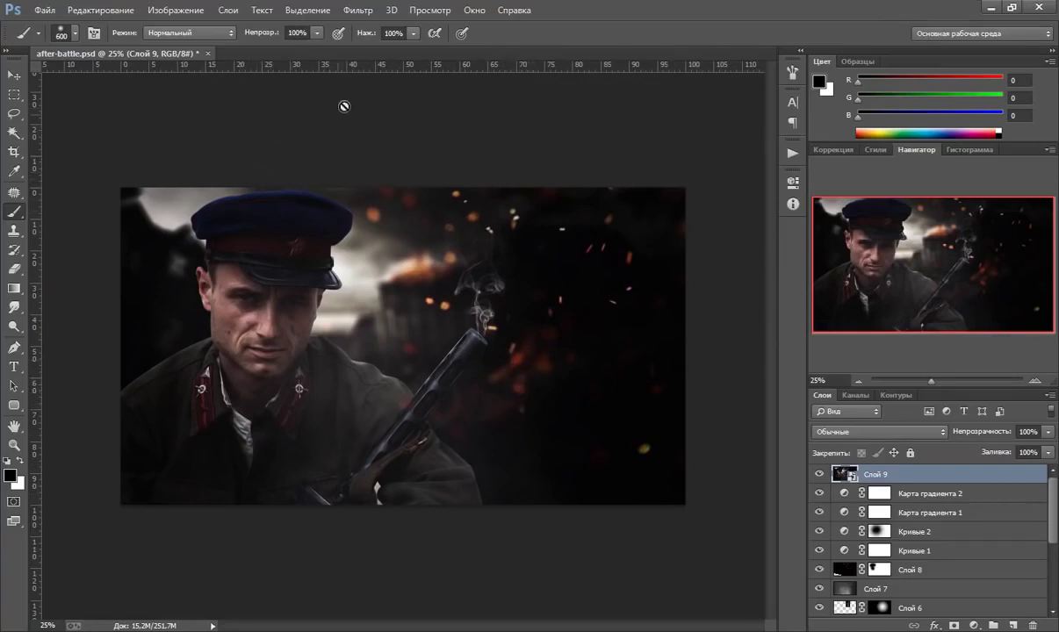
Step: Apply the High Pass filter (Цветовой контраст) to the smart object Слой 9 with a 5.0-pixel radius
{"action": "left_click", "coordinate": [355, 12]}
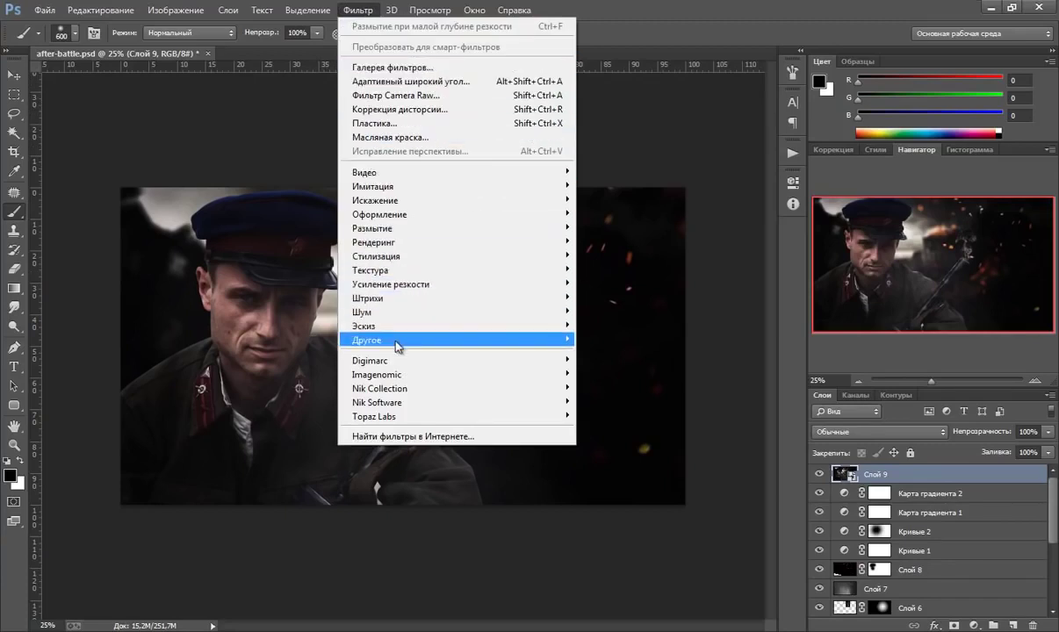
{"action": "mouse_move", "coordinate": [604, 326]}
{"action": "left_click", "coordinate": [627, 395]}
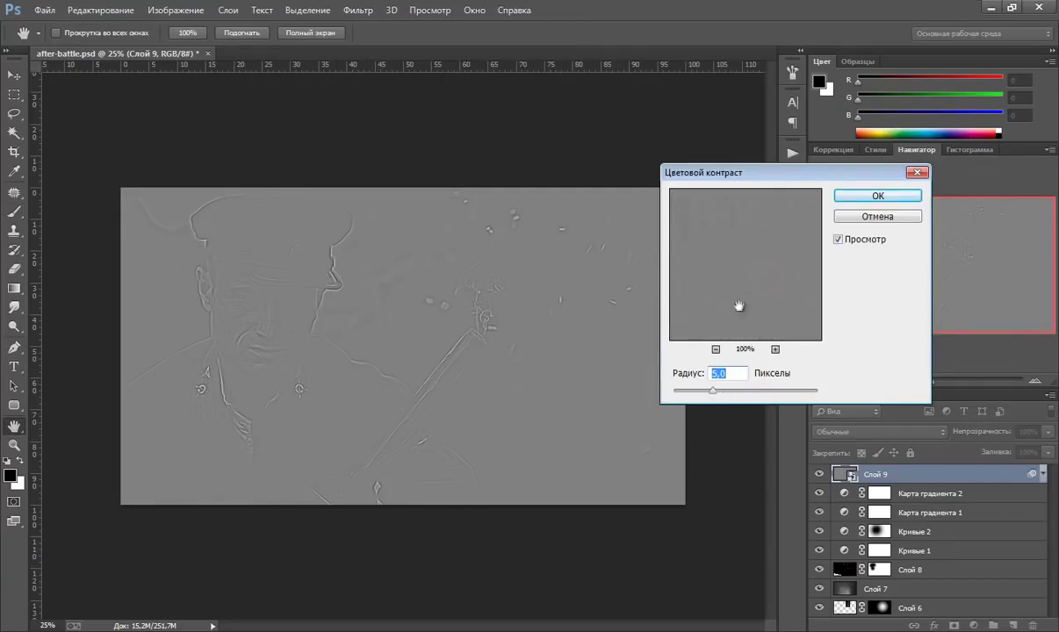
{"action": "left_click", "coordinate": [838, 240]}
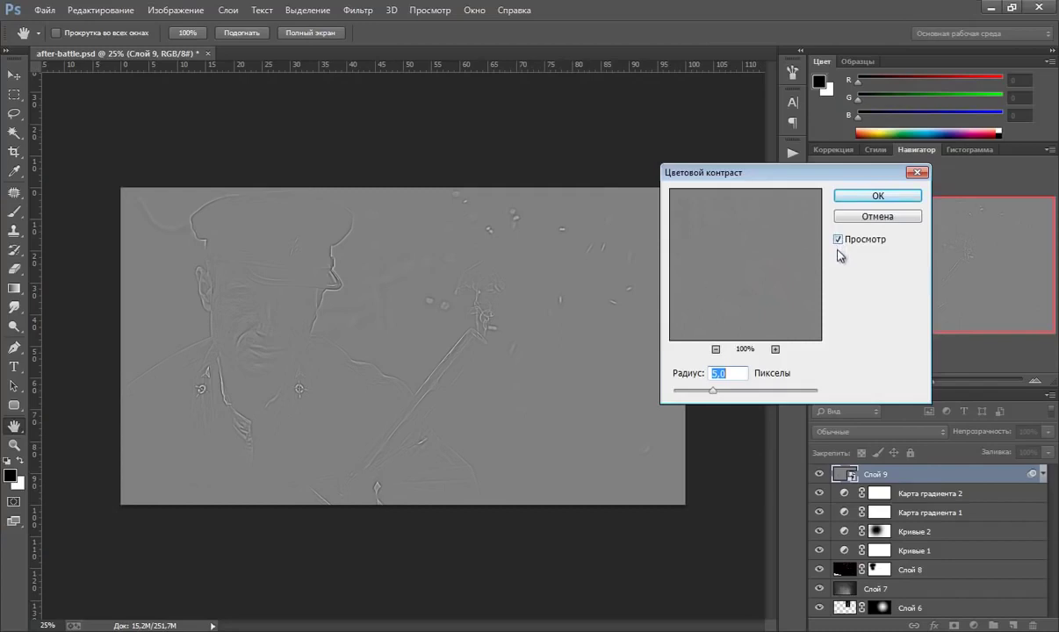
{"action": "left_click", "coordinate": [866, 198]}
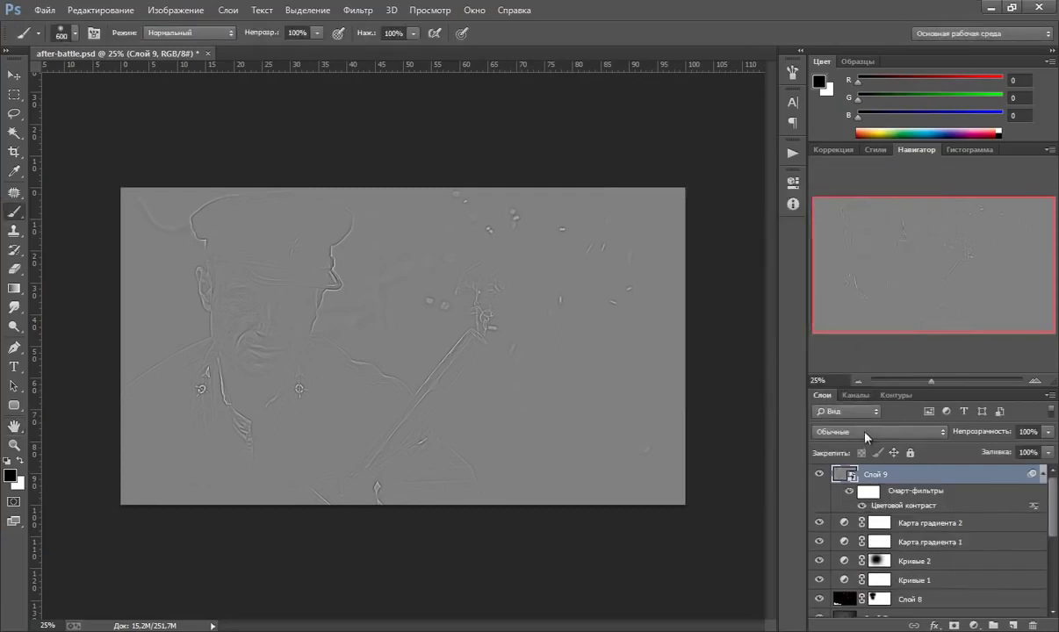
Step: Compare Hard Light (Жесткий свет) and Linear Light (Линейный свет) blending on Слой 9 and settle on Linear Light
{"action": "left_click", "coordinate": [867, 434]}
{"action": "left_click", "coordinate": [851, 245]}
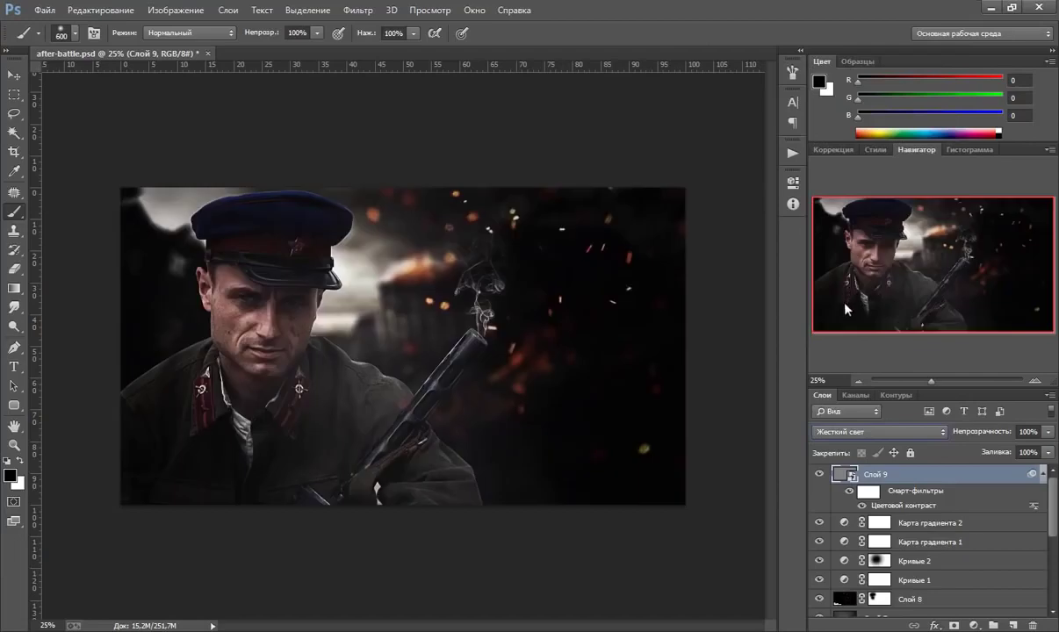
{"action": "left_click", "coordinate": [864, 434]}
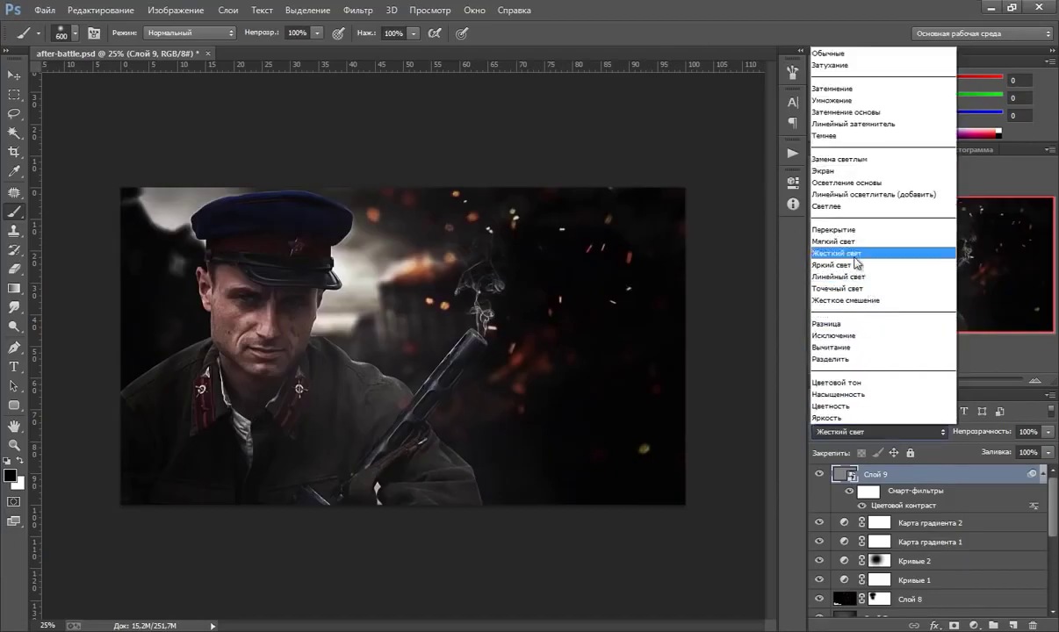
{"action": "left_click", "coordinate": [847, 273]}
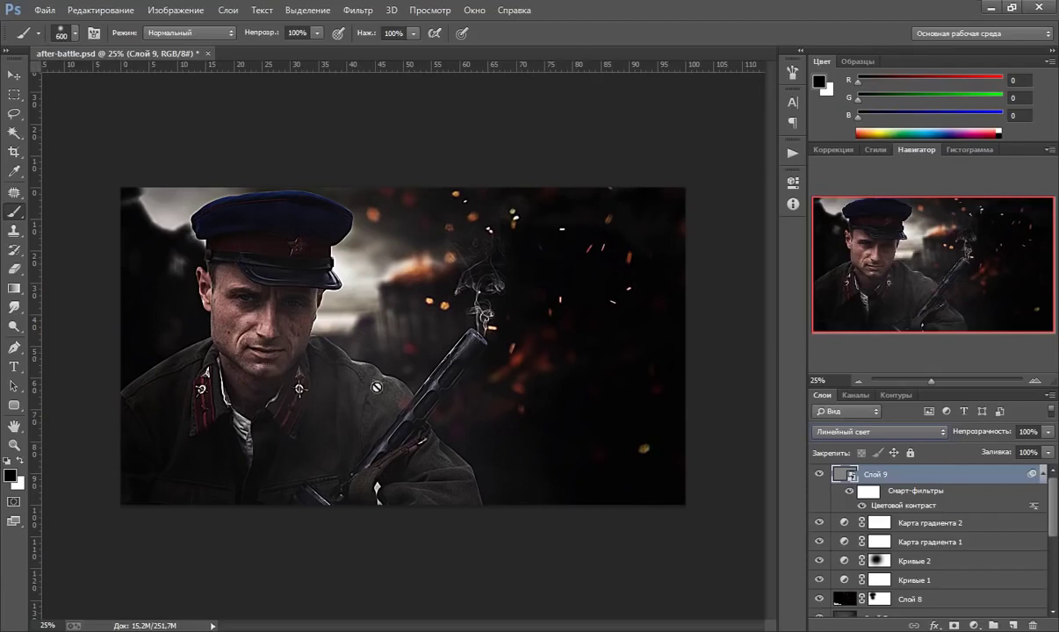
{"action": "left_click", "coordinate": [850, 434]}
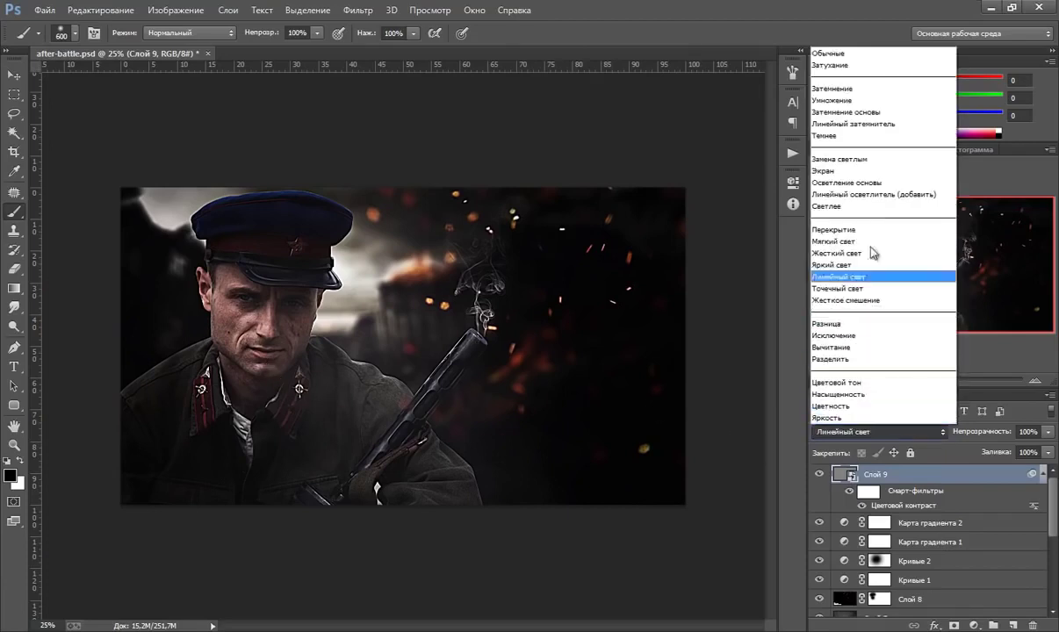
{"action": "left_click", "coordinate": [848, 254]}
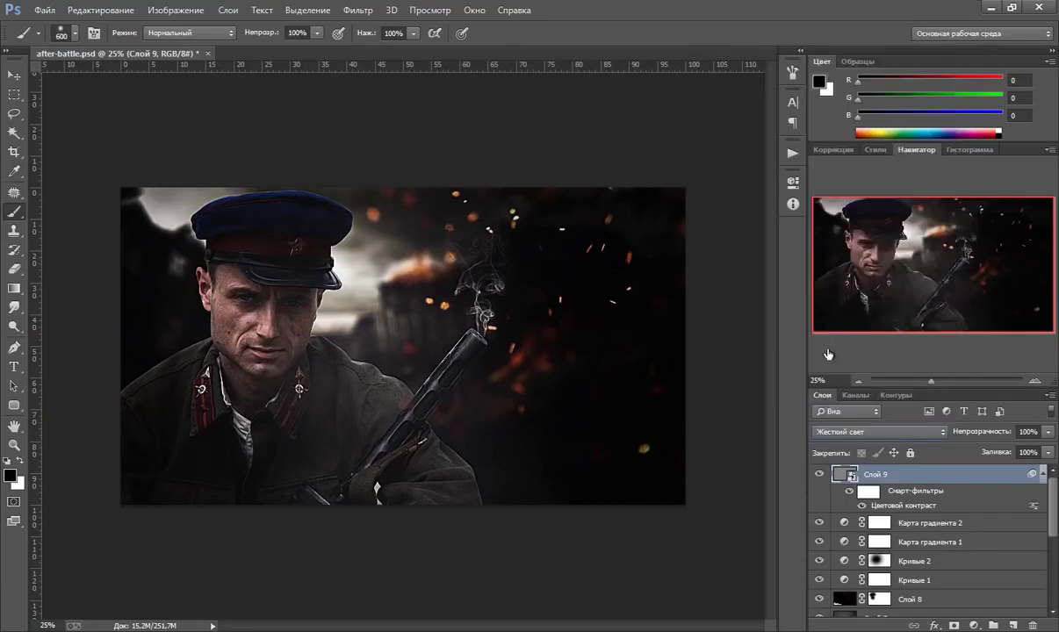
{"action": "left_click", "coordinate": [850, 432]}
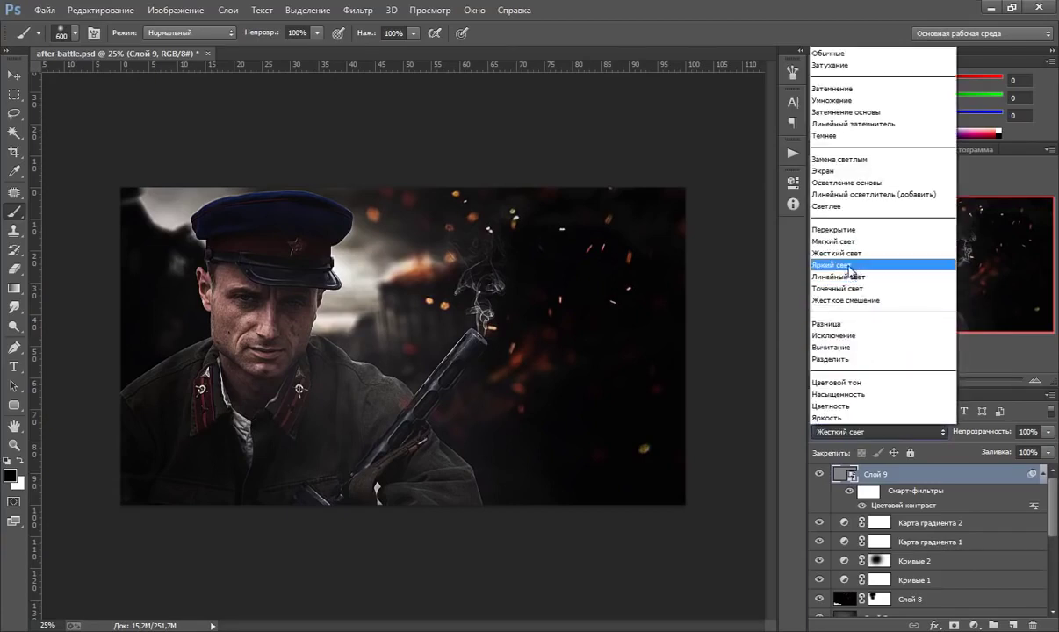
{"action": "left_click", "coordinate": [803, 276]}
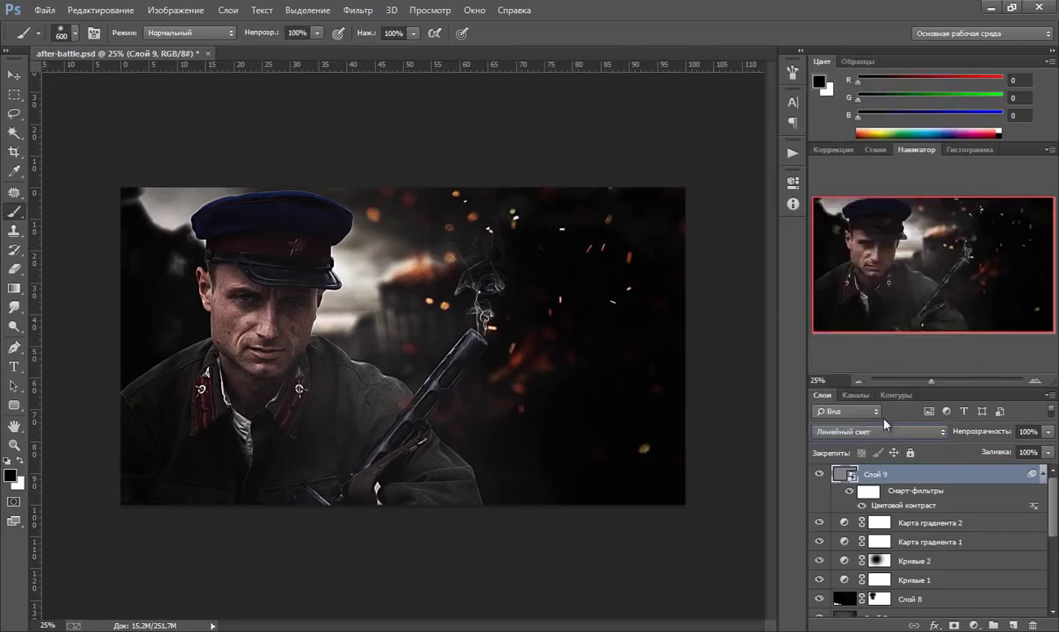
Step: Edit the High Pass (Цветовой контраст) smart filter on Слой 9 and reduce its radius slightly
{"action": "double_click", "coordinate": [909, 507]}
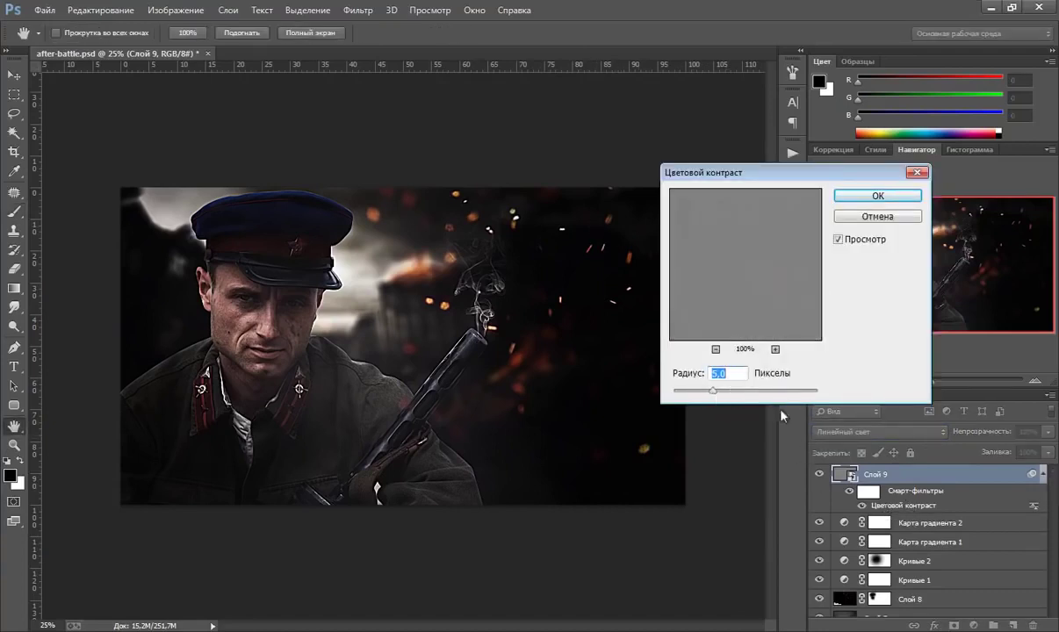
{"action": "left_click_drag", "start_coordinate": [713, 393], "coordinate": [702, 397]}
{"action": "left_click", "coordinate": [862, 198]}
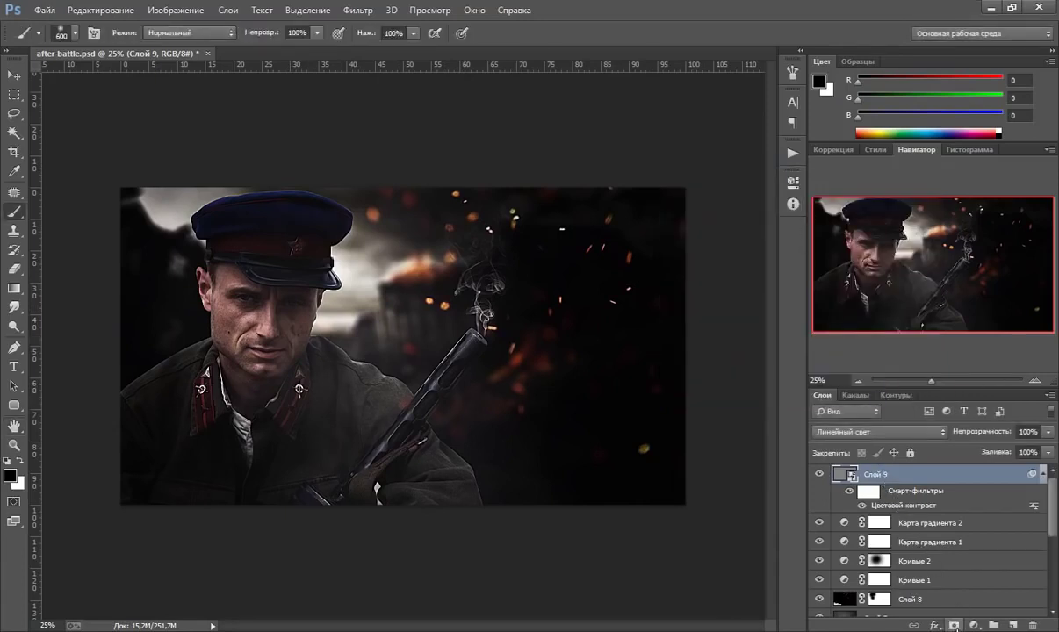
Step: Add a black-inverted layer mask to Слой 9 and paint white over the soldier's face and collar with a 300 to 250 px brush
{"action": "left_click", "coordinate": [954, 625]}
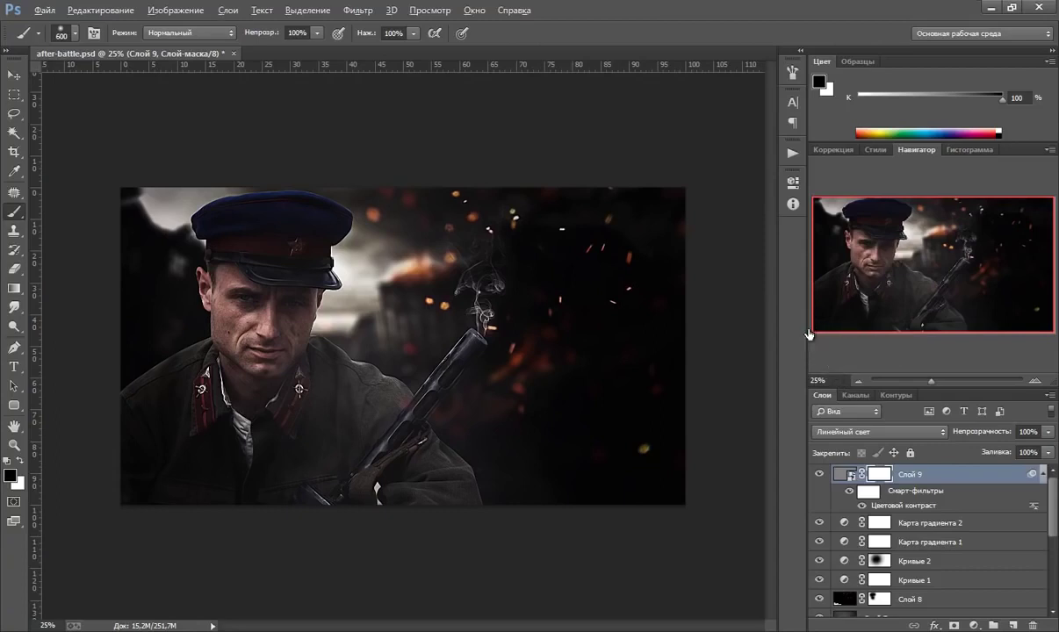
{"action": "key", "text": "ctrl+i"}
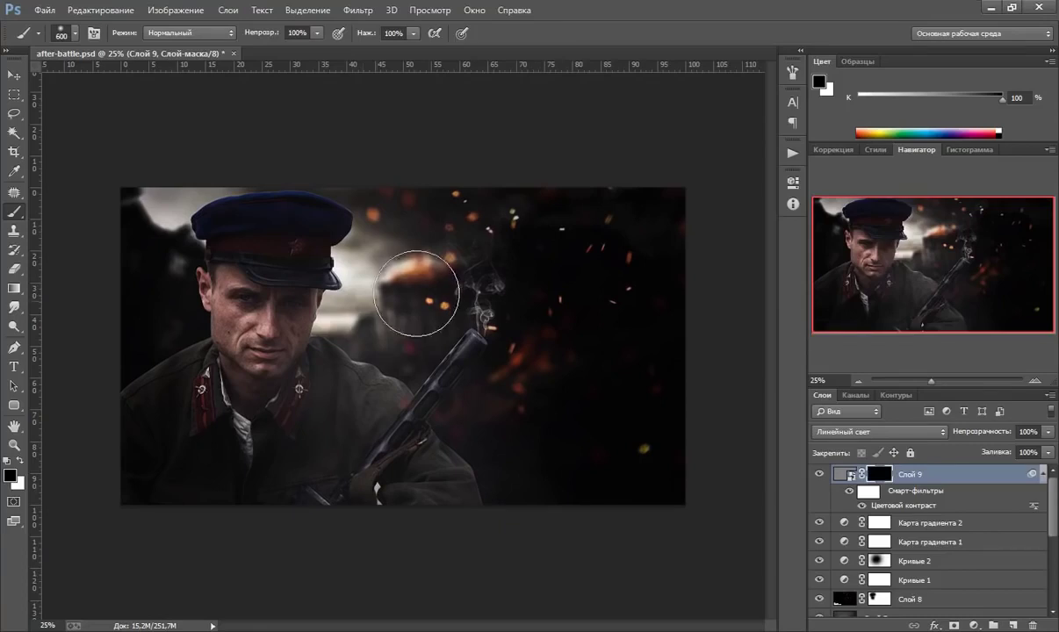
{"action": "key", "text": "x"}
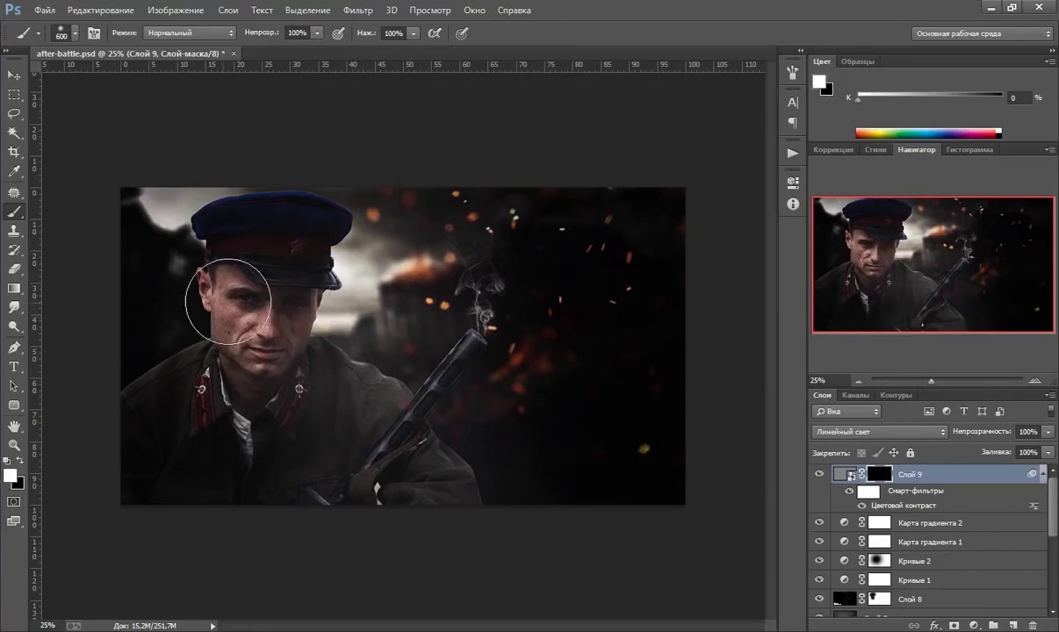
{"action": "key", "text": "bracketleft"}
{"action": "key", "text": "bracketleft"}
{"action": "key", "text": "bracketleft"}
{"action": "key", "text": "bracketleft"}
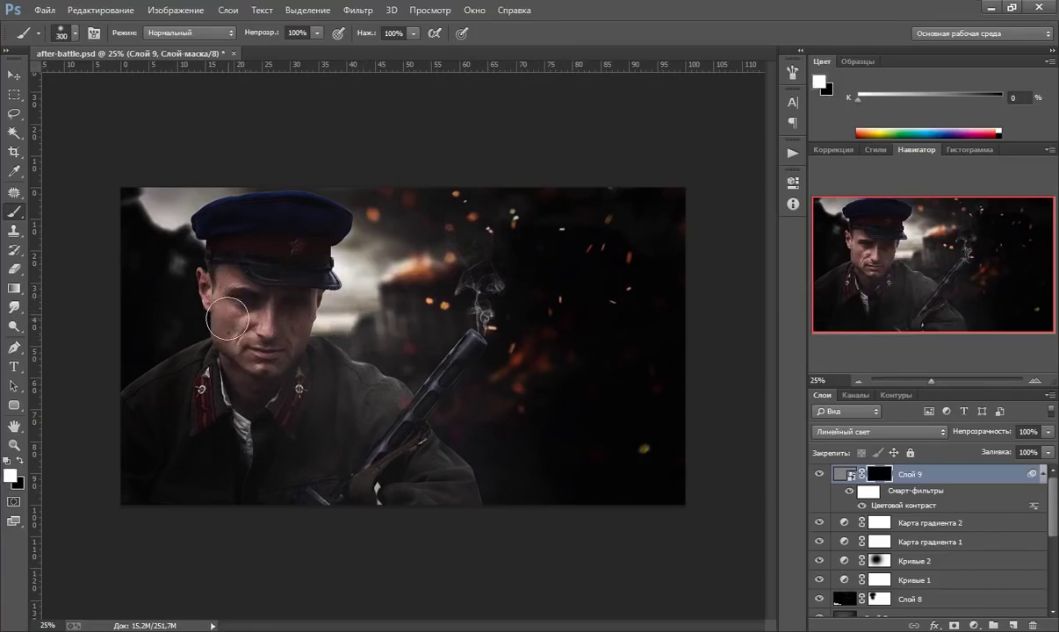
{"action": "mouse_move", "coordinate": [221, 287]}
{"action": "left_mouse_down"}
{"action": "mouse_move", "coordinate": [212, 274]}
{"action": "mouse_move", "coordinate": [235, 330]}
{"action": "left_mouse_up"}
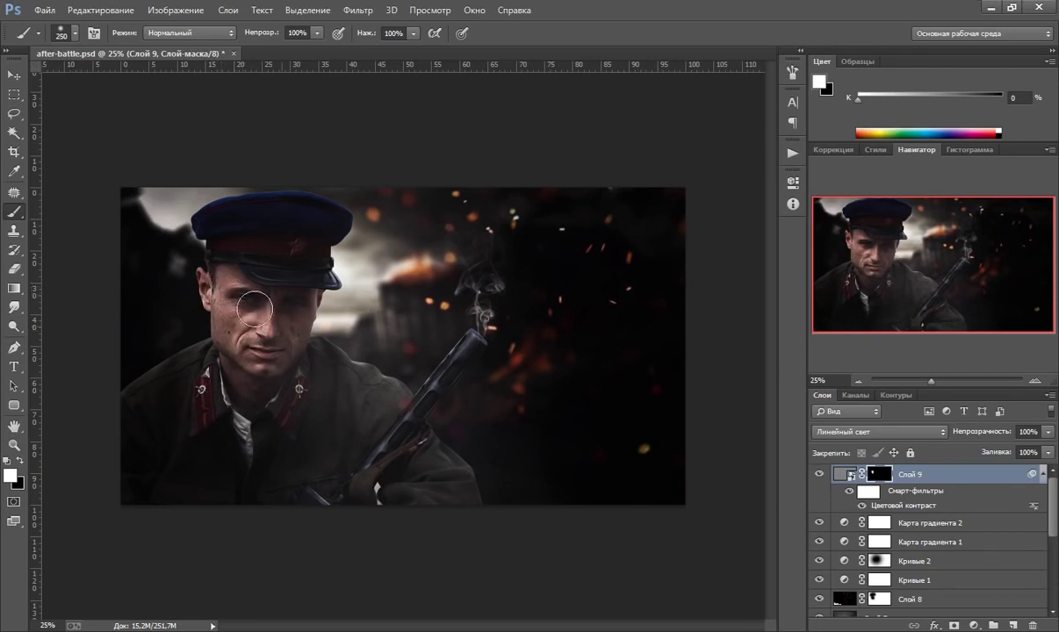
{"action": "mouse_move", "coordinate": [251, 401]}
{"action": "left_mouse_down"}
{"action": "mouse_move", "coordinate": [289, 404]}
{"action": "mouse_move", "coordinate": [270, 320]}
{"action": "mouse_move", "coordinate": [277, 304]}
{"action": "mouse_move", "coordinate": [263, 279]}
{"action": "left_mouse_up"}
Step: Paint white on Слой 9's mask along the rifle with a 125 px brush, and reselect the smart object's thumbnail
{"action": "key", "text": "bracketleft"}
{"action": "key", "text": "bracketleft"}
{"action": "key", "text": "bracketleft"}
{"action": "key", "text": "bracketleft"}
{"action": "mouse_move", "coordinate": [423, 471]}
{"action": "left_mouse_down"}
{"action": "mouse_move", "coordinate": [413, 434]}
{"action": "mouse_move", "coordinate": [391, 449]}
{"action": "mouse_move", "coordinate": [453, 376]}
{"action": "mouse_move", "coordinate": [410, 423]}
{"action": "mouse_move", "coordinate": [457, 356]}
{"action": "mouse_move", "coordinate": [474, 354]}
{"action": "mouse_move", "coordinate": [473, 339]}
{"action": "mouse_move", "coordinate": [370, 464]}
{"action": "mouse_move", "coordinate": [420, 418]}
{"action": "left_mouse_up"}
{"action": "left_click", "coordinate": [843, 475]}
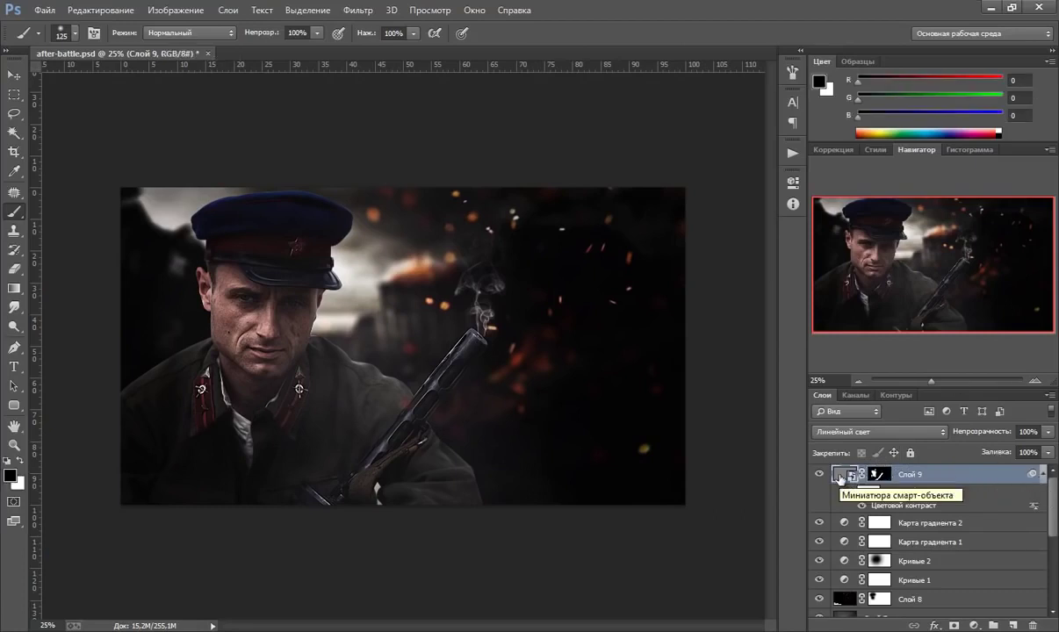